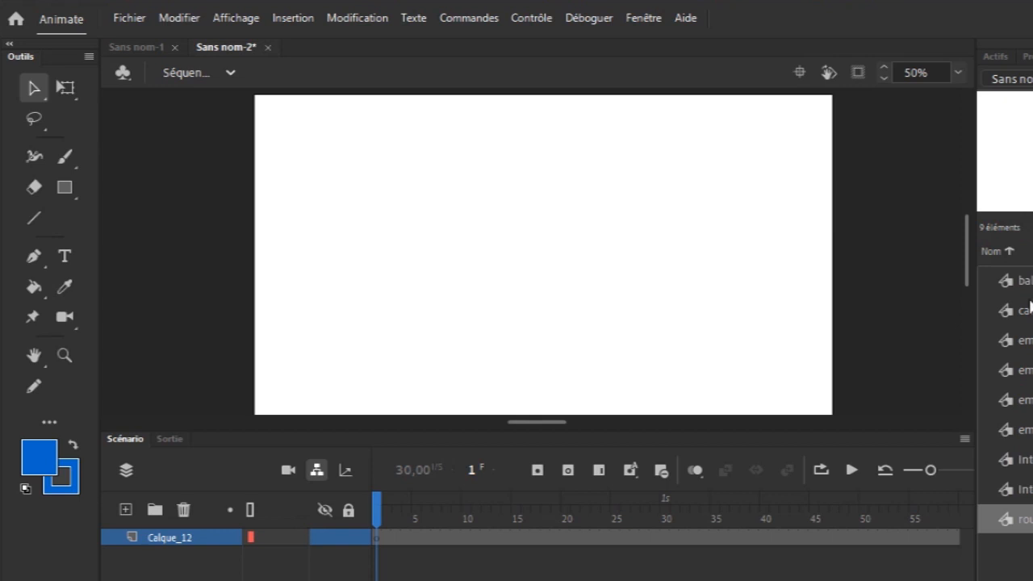
- Draw a horizontal ground line with a black stroke across the lower part of the stage using the Line tool
click(1029, 284)
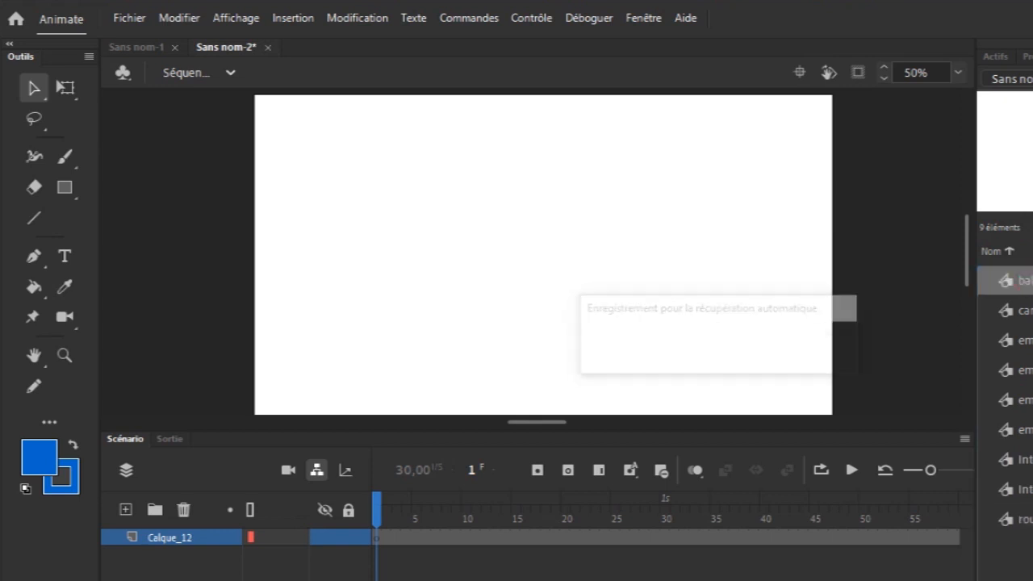
click(37, 217)
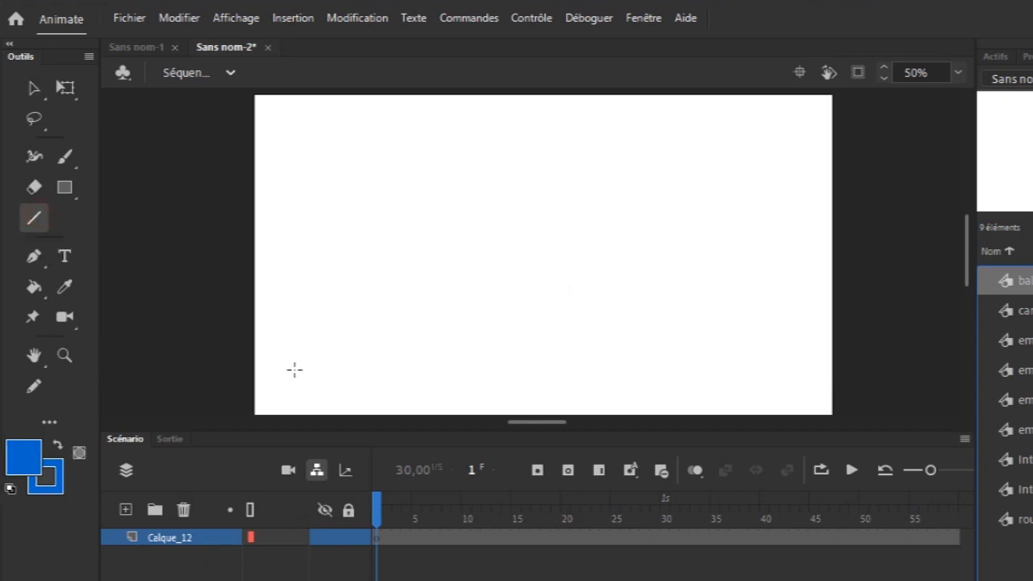
drag(280, 371, 526, 393)
key(ctrl+z)
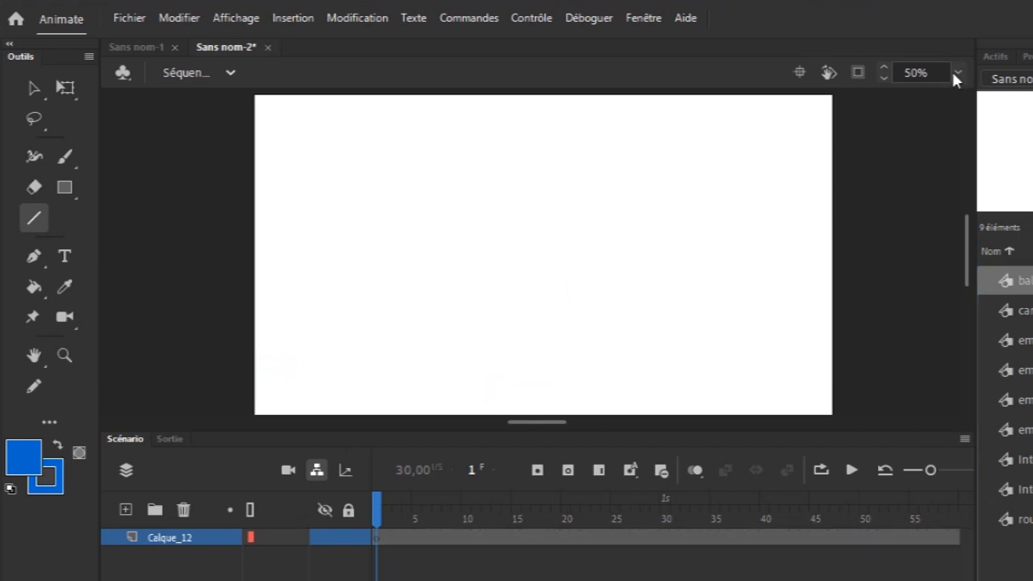
click(1027, 57)
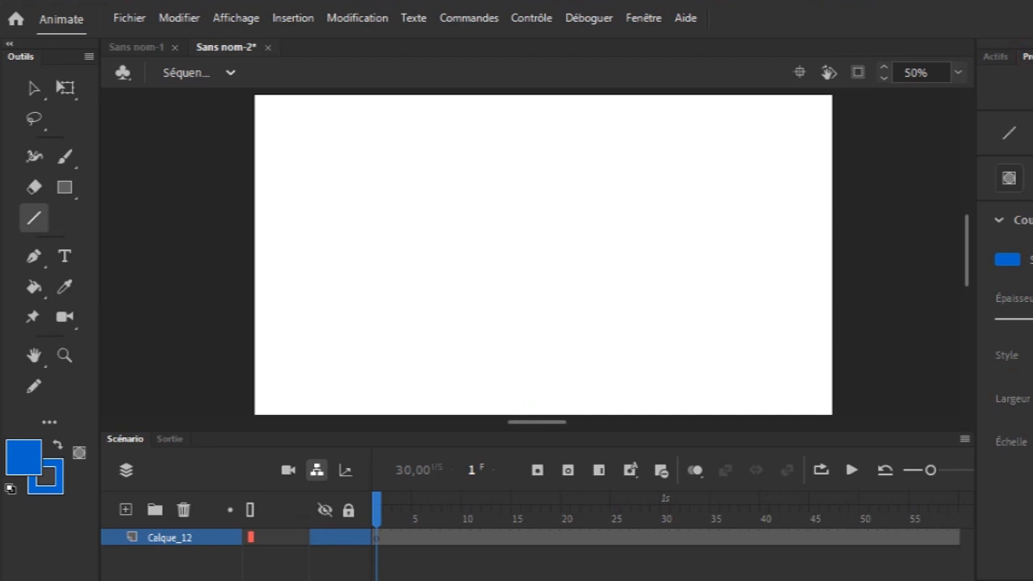
drag(1032, 321, 1016, 322)
click(1007, 261)
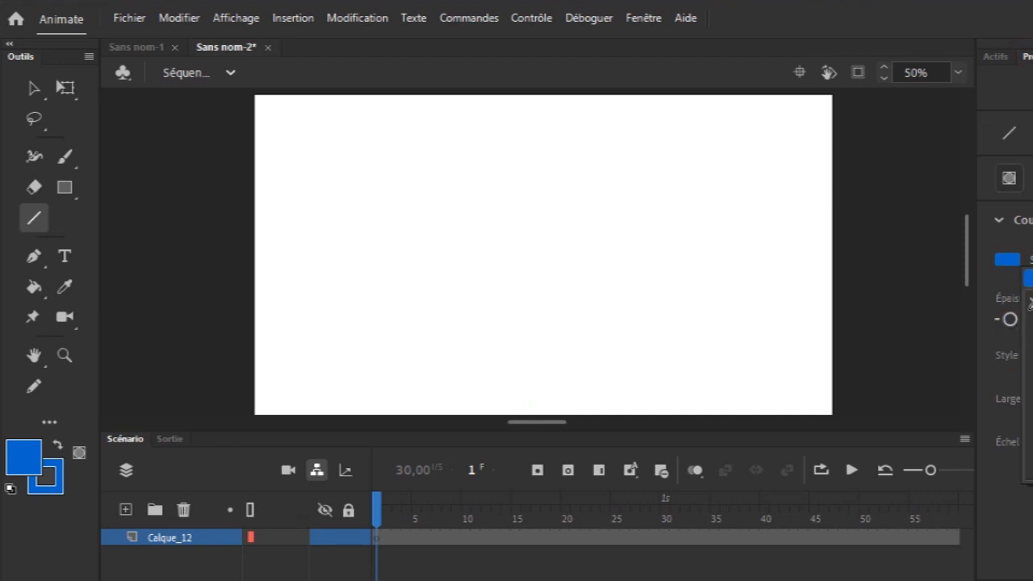
click(1031, 301)
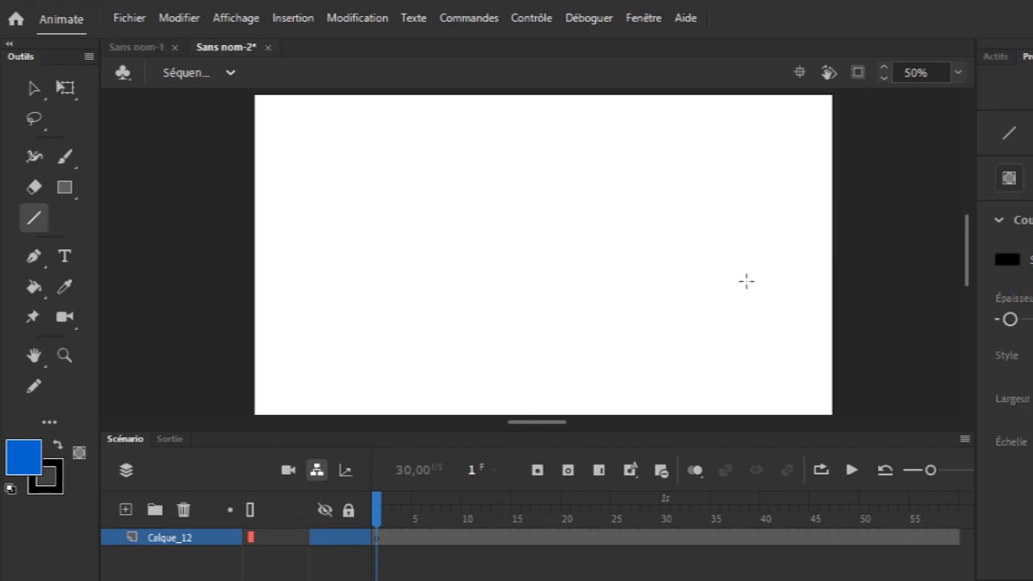
drag(287, 374, 797, 371)
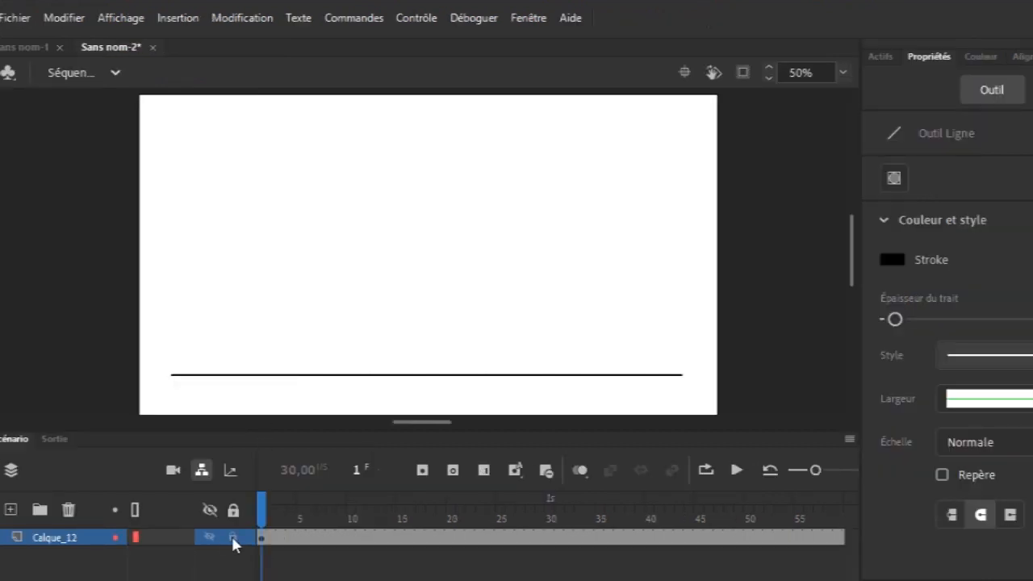
- Lock the ground line's layer and place the ball symbol from the library on a new layer above it
click(348, 538)
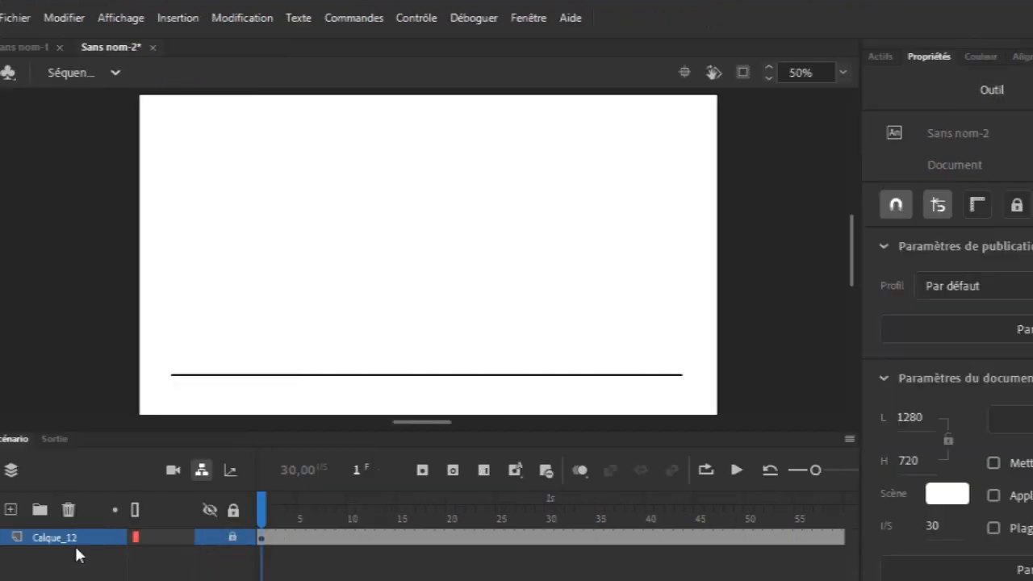
click(10, 510)
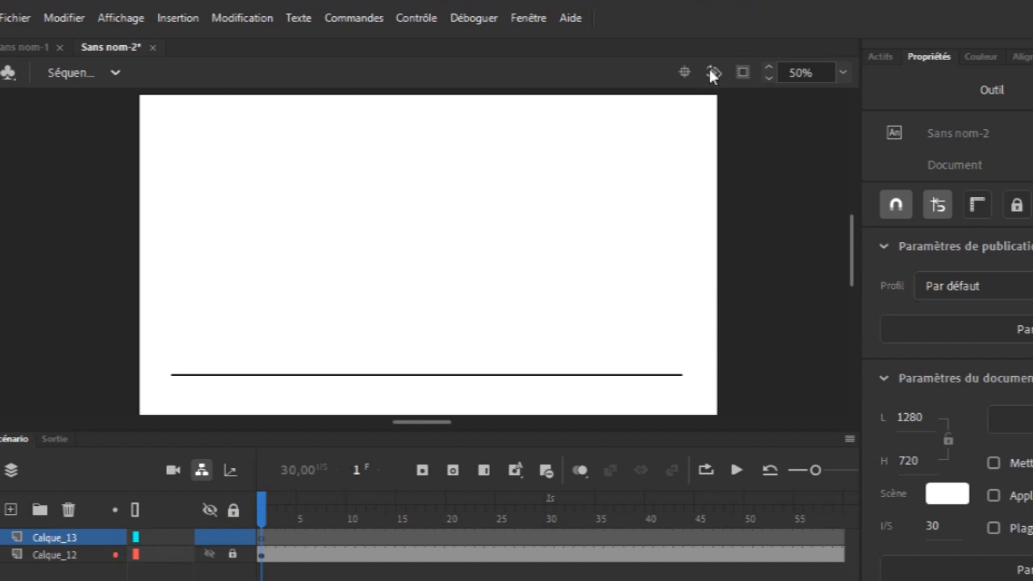
key(ctrl+l)
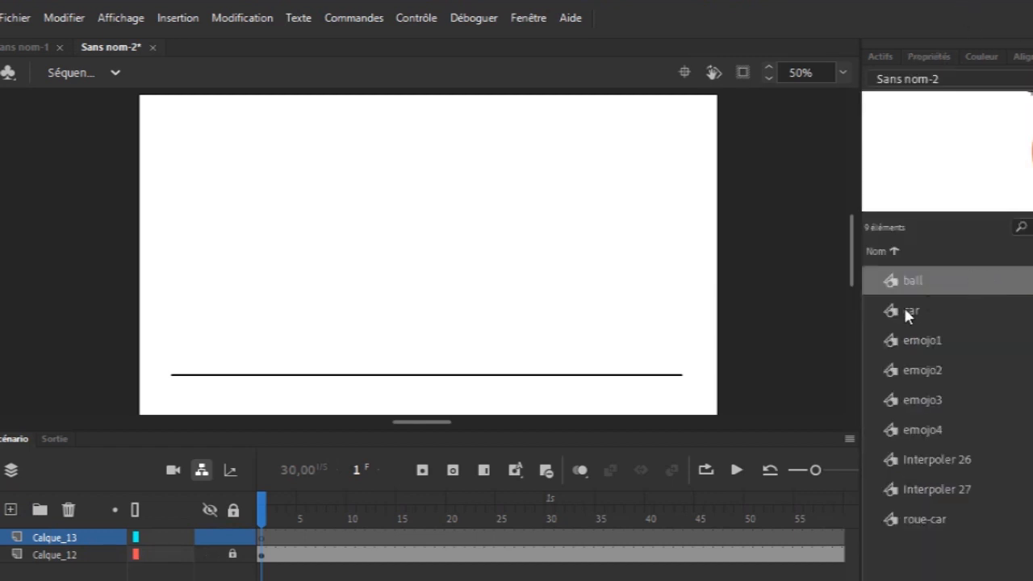
drag(912, 278, 275, 224)
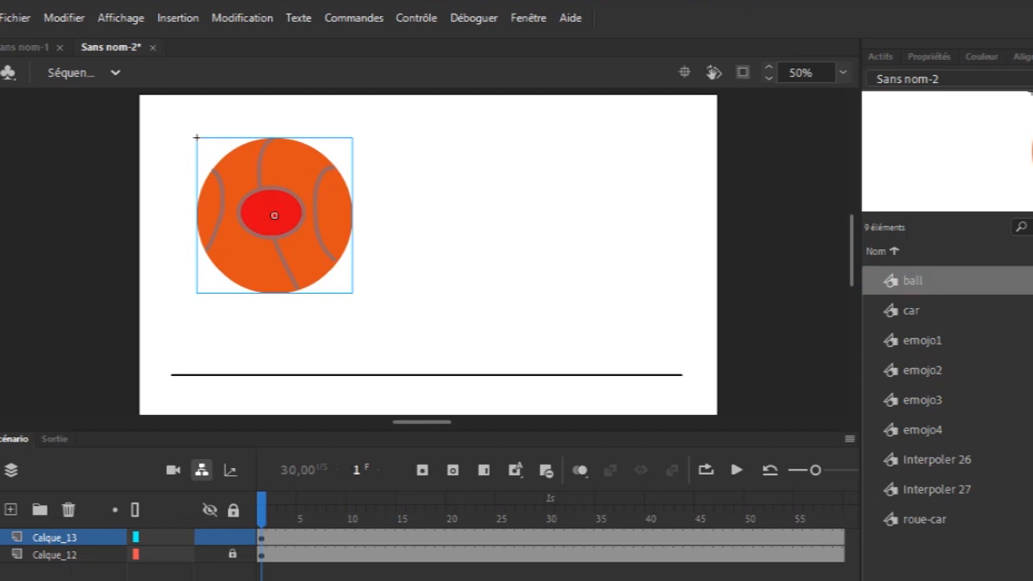
- Scale the ball down to about 40 percent and move it to the top centre of the stage
key(q)
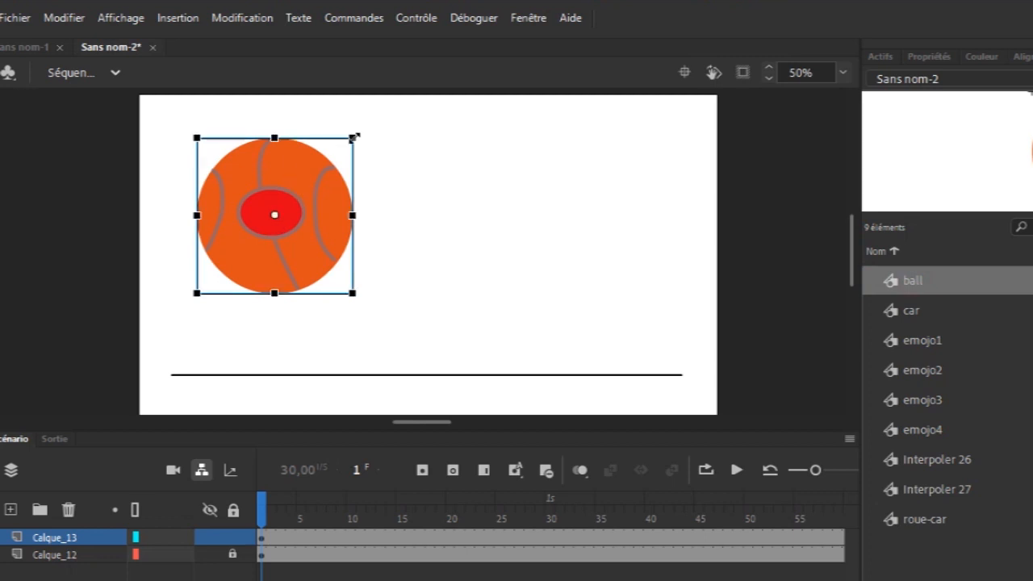
drag(356, 135, 287, 202)
drag(250, 239, 418, 128)
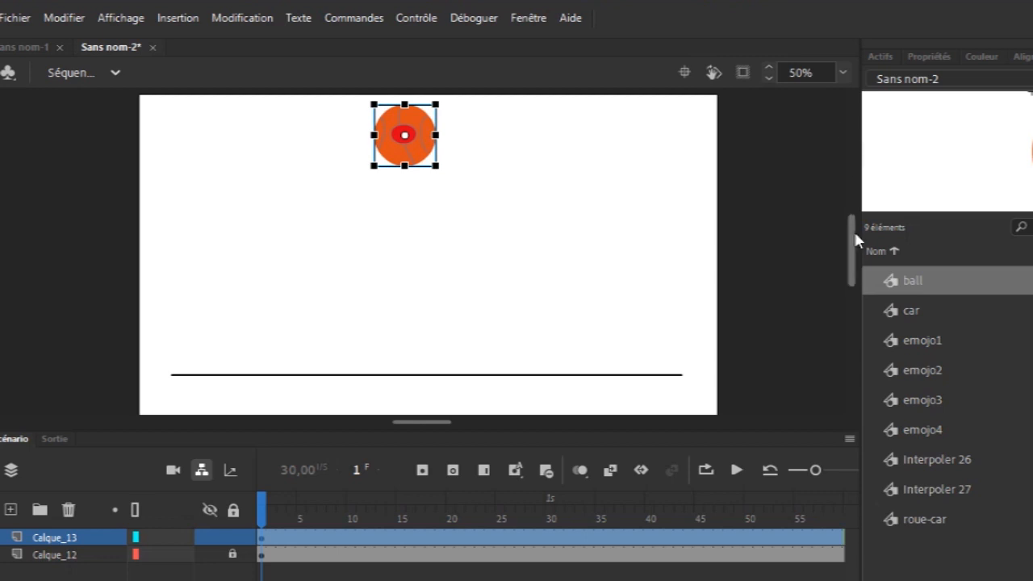
- Unlock the ground line's layer, nudge the line slightly lower on the stage, and lock its layer again
drag(856, 238, 852, 227)
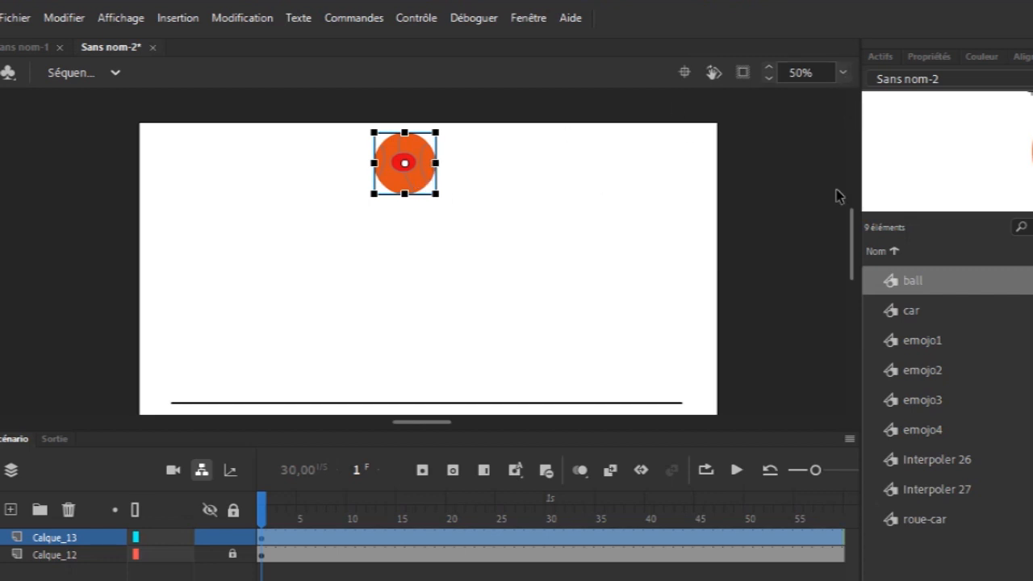
drag(854, 243, 853, 252)
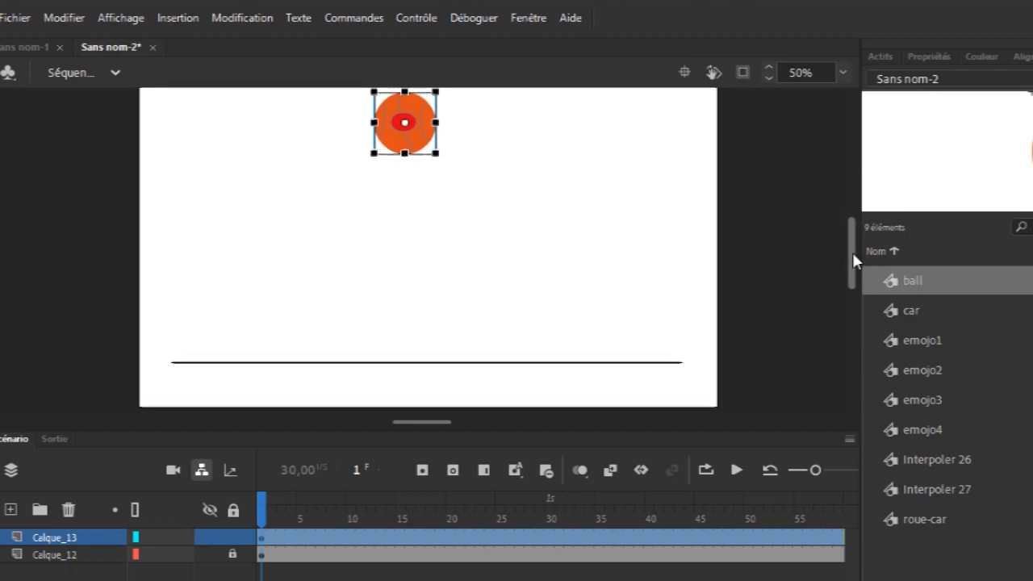
click(477, 371)
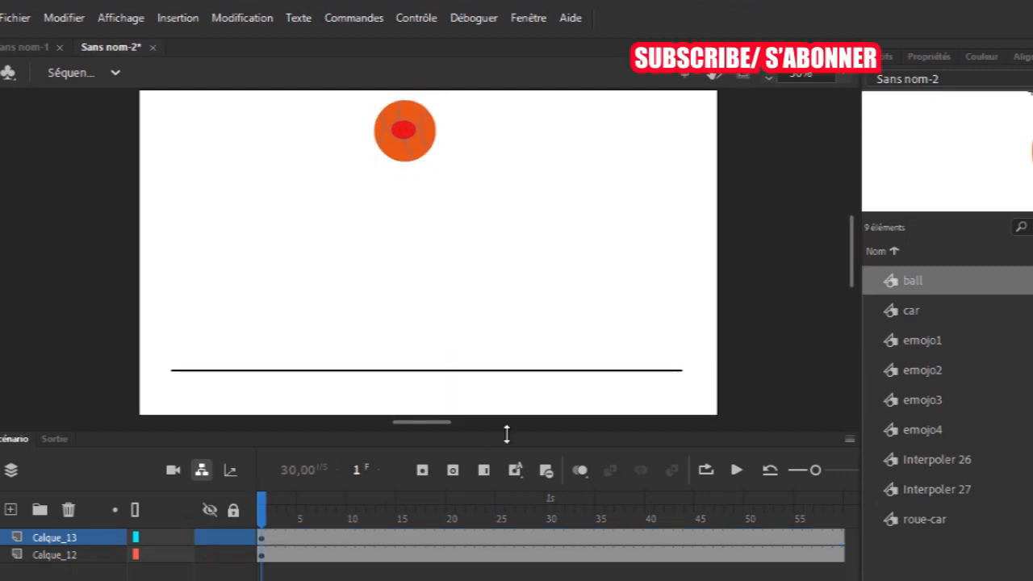
click(493, 371)
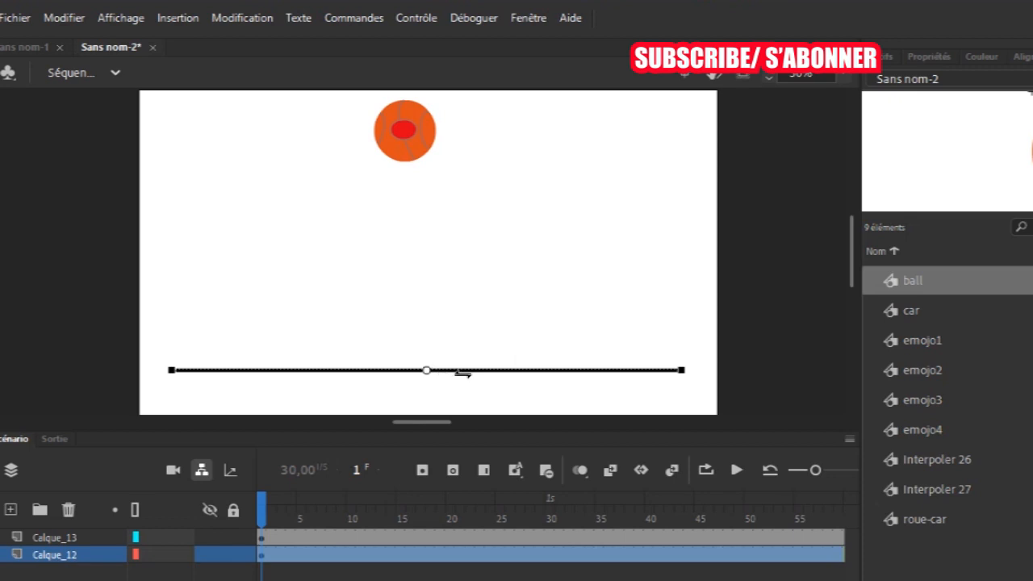
key(Down)
key(Down)
key(Down)
key(Down)
key(Down)
key(Down)
key(Down)
key(Down)
key(Down)
key(Down)
key(Down)
key(Down)
key(Down)
key(Down)
key(Down)
key(Down)
key(Down)
key(Down)
key(Down)
key(Down)
key(Up)
key(Up)
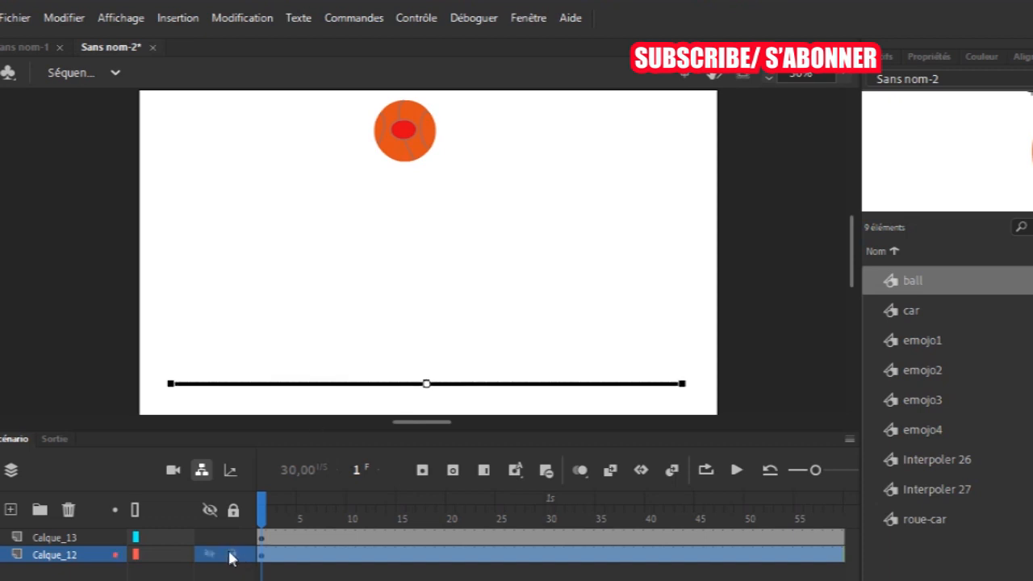
click(233, 556)
- Insert a keyframe at frame 30 on the ball layer and move the ball straight down onto the ground line
click(90, 537)
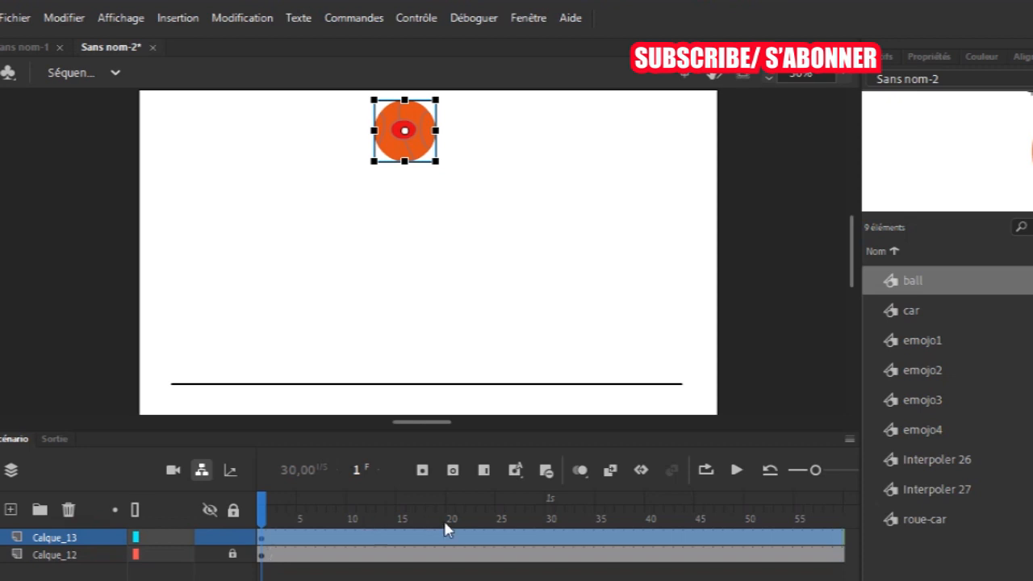
click(552, 538)
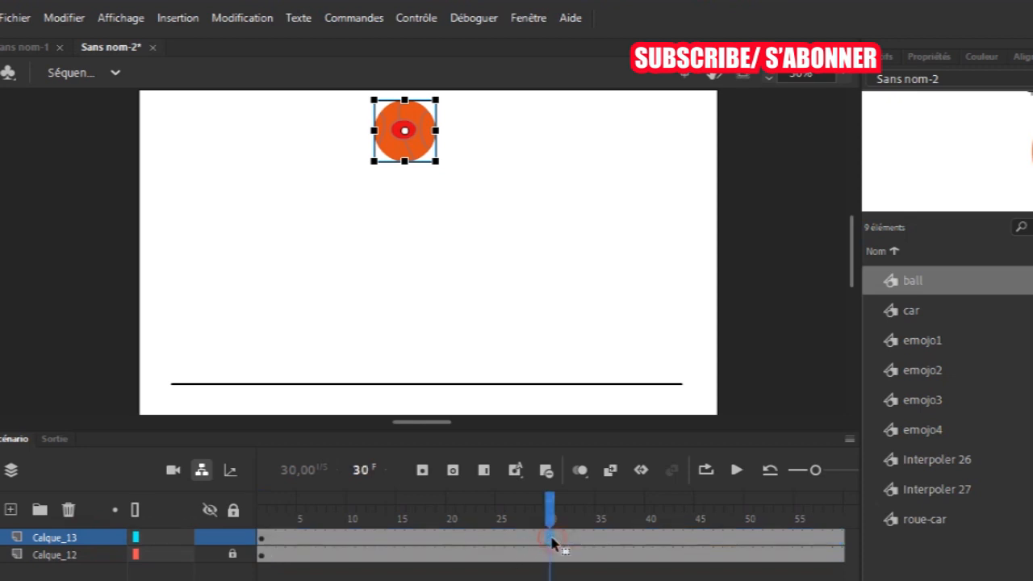
click(423, 472)
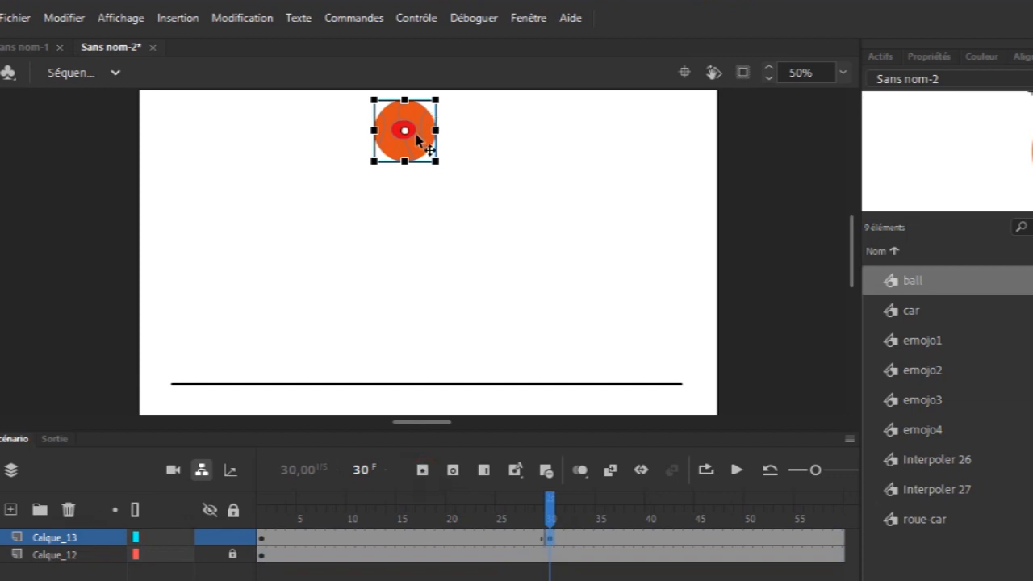
mouse_move(416, 139)
mouse_down()
mouse_move(416, 388)
mouse_move(417, 364)
mouse_move(435, 360)
mouse_up()
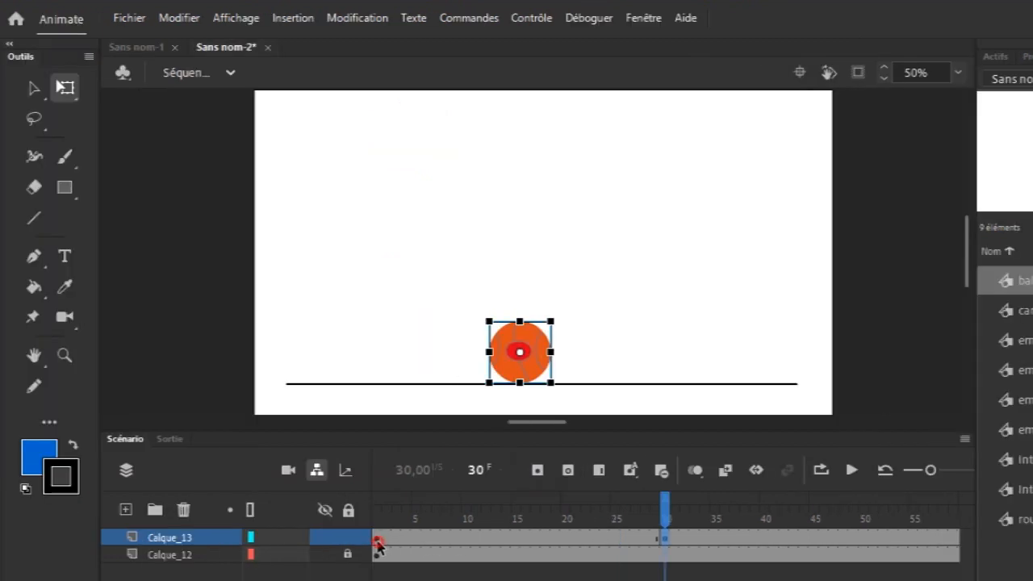
- Create a classic tween from the ball's keyframe at frame 1 to frame 30 and preview the fall
click(262, 538)
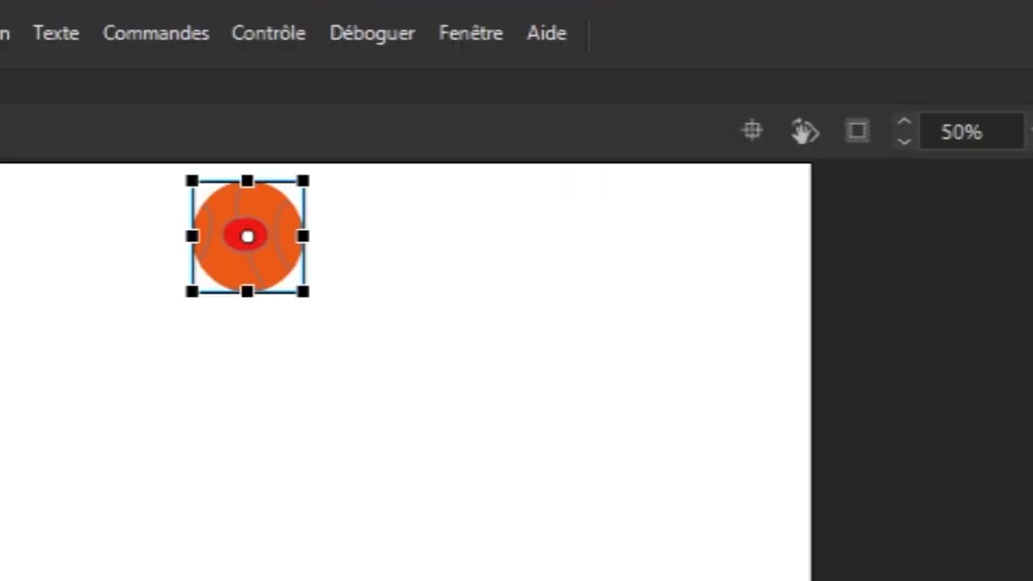
right_click(263, 579)
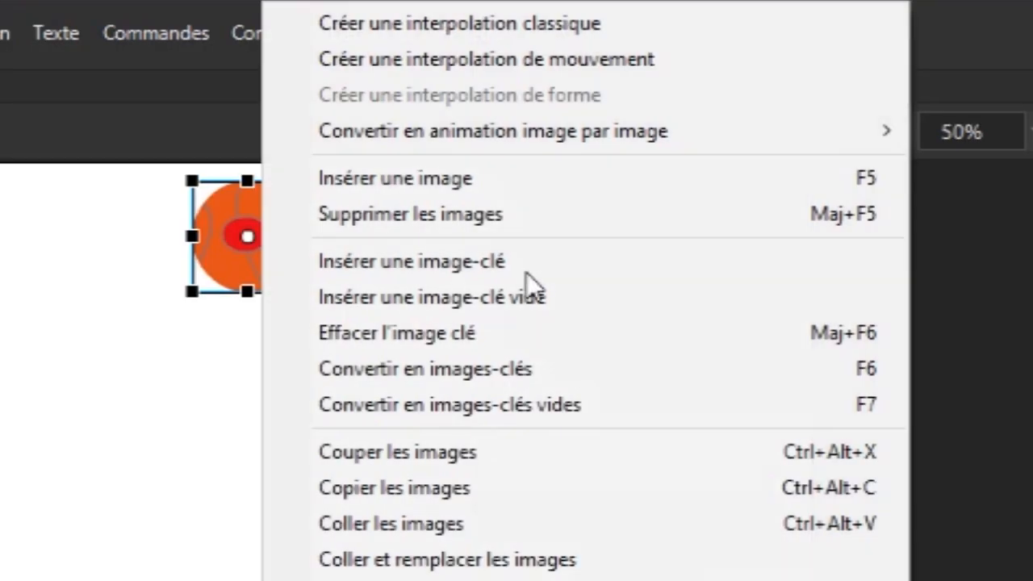
click(530, 23)
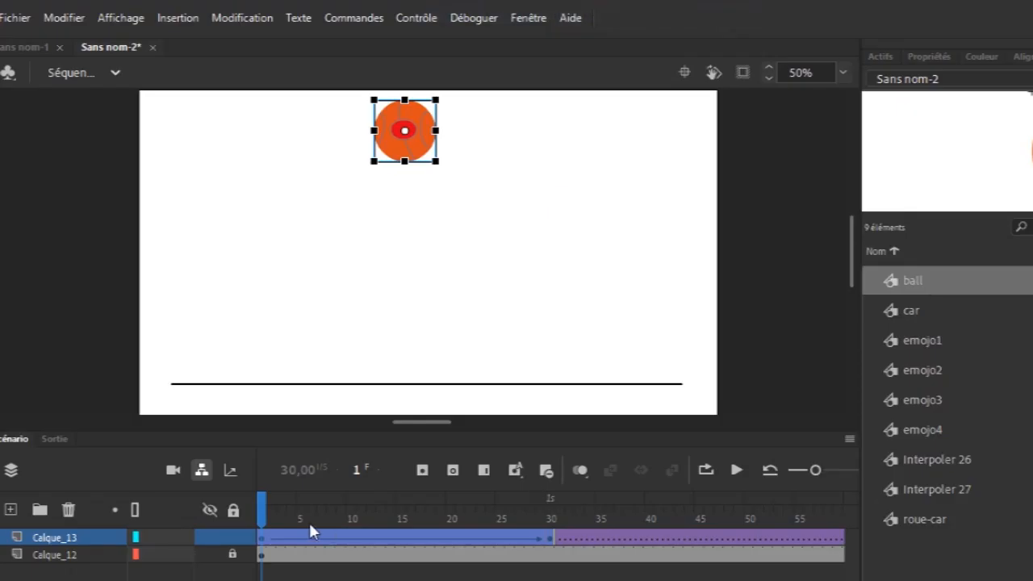
drag(268, 507, 540, 533)
- Insert a keyframe at frame 5 on the ball layer and move the ball down onto the ground line
drag(355, 538, 304, 538)
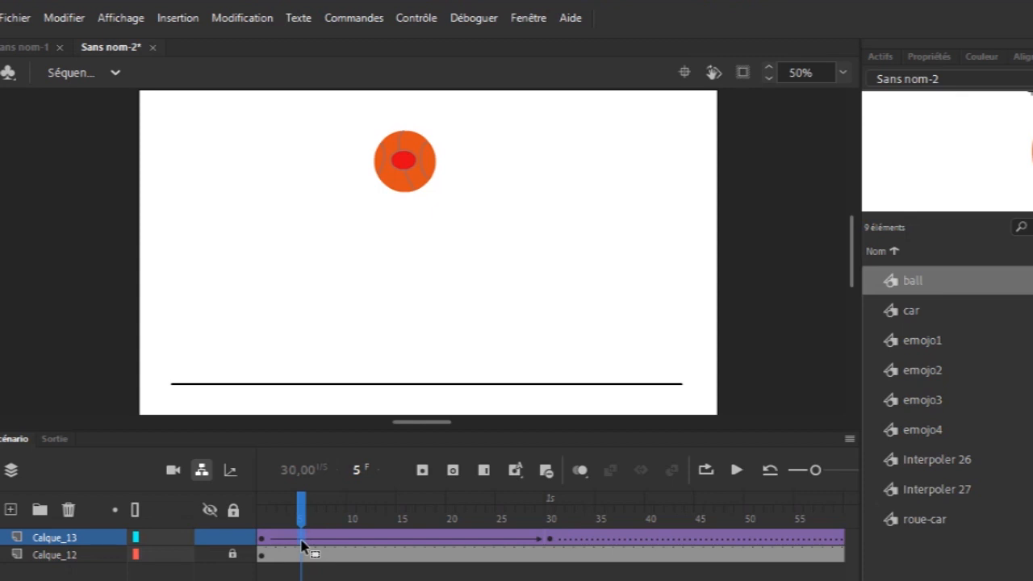
click(422, 471)
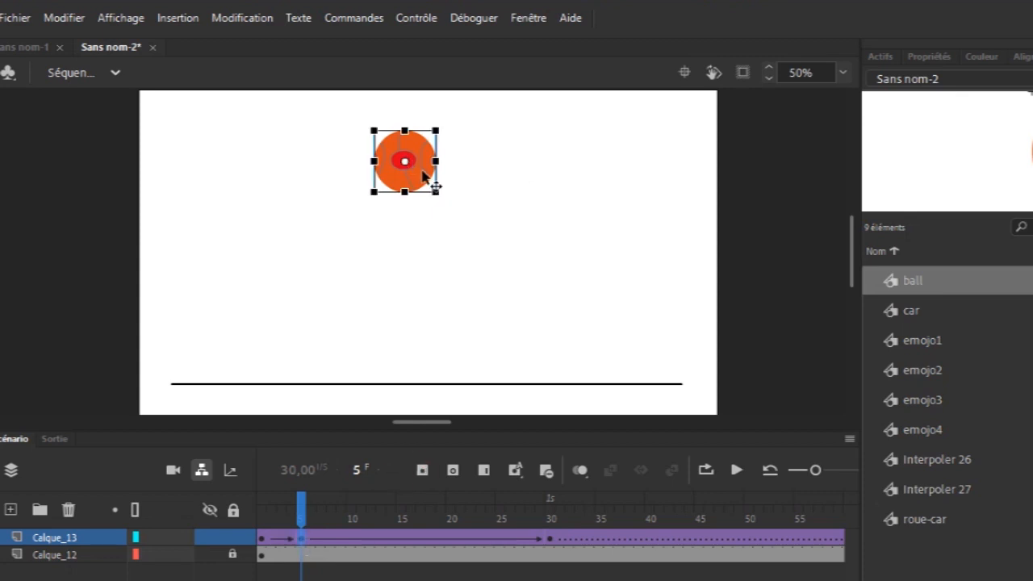
drag(423, 175, 419, 365)
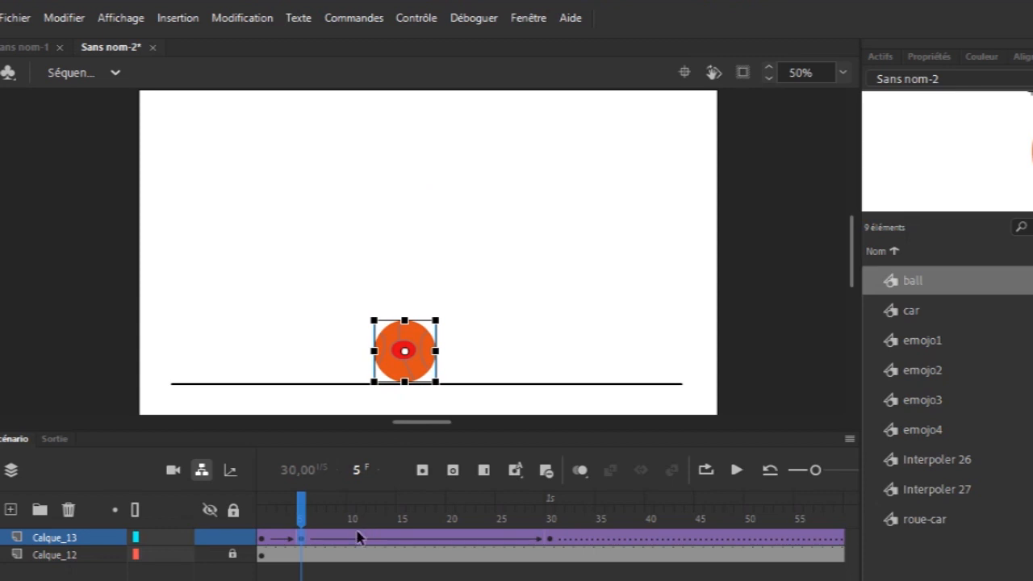
- Insert a keyframe at frame 10 on the ball layer and raise the ball to slightly above mid-stage
click(352, 545)
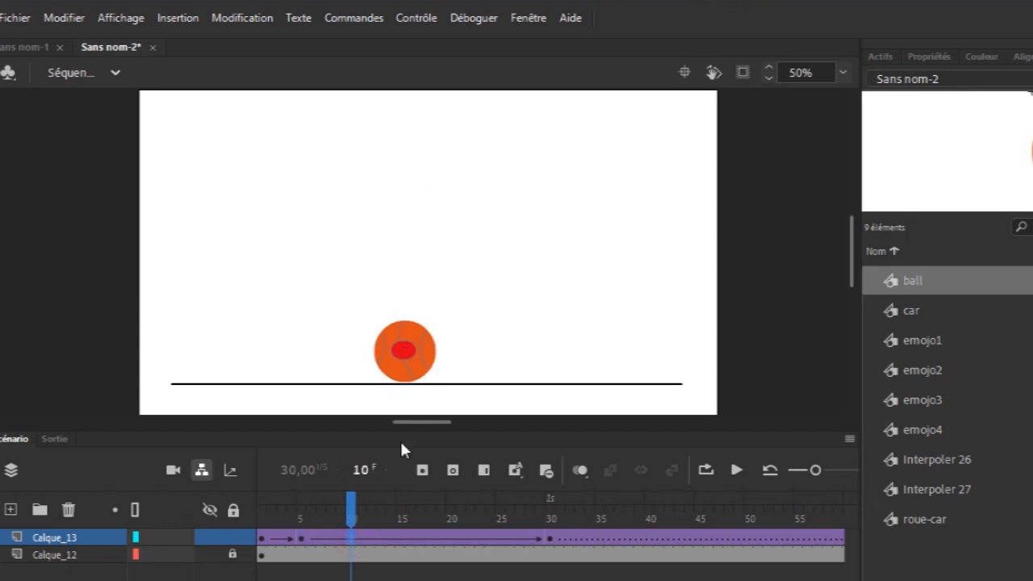
click(421, 470)
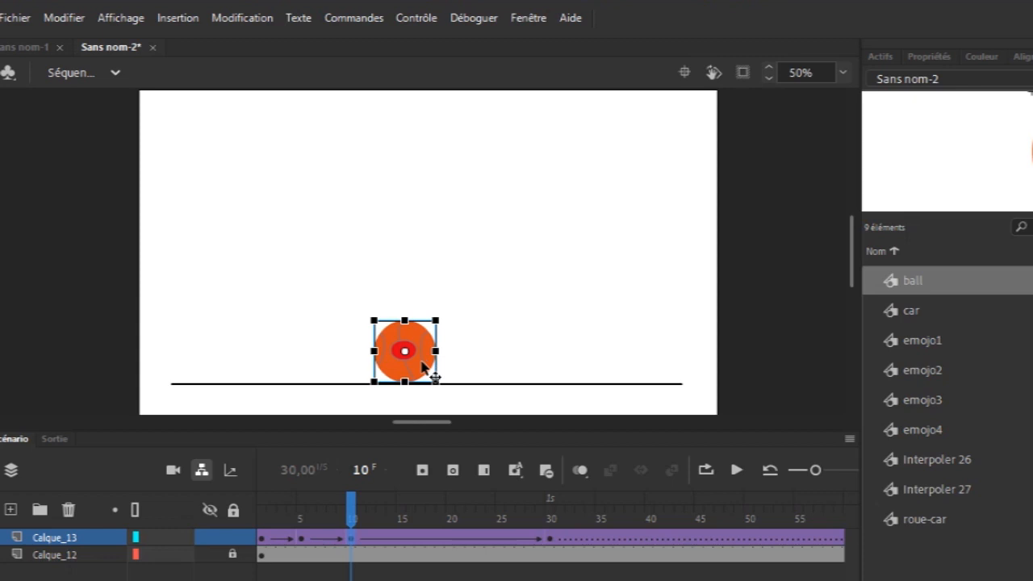
drag(423, 365, 424, 230)
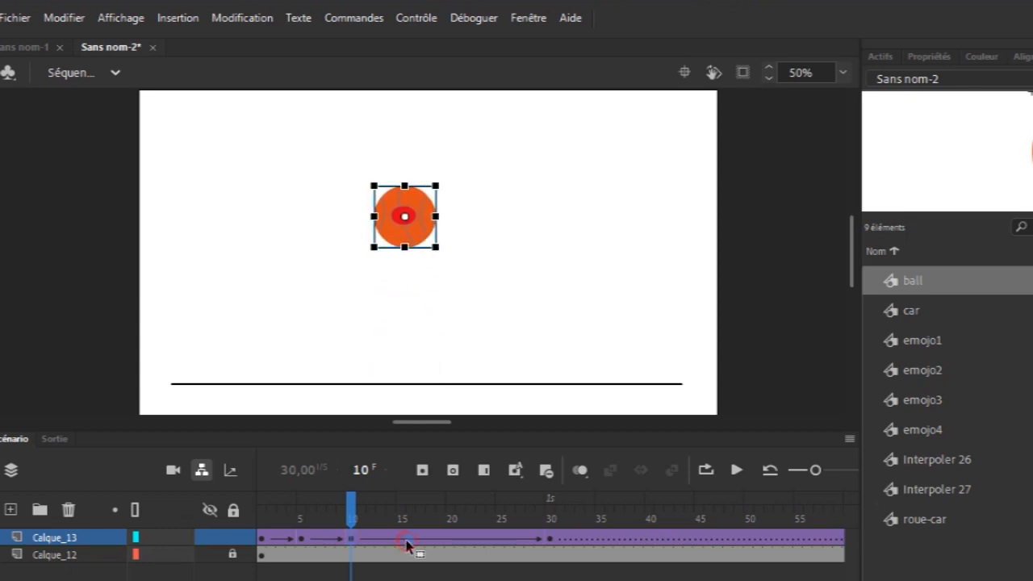
- Insert a keyframe at frame 15 on the ball layer and raise the ball slightly higher at frame 10
click(408, 546)
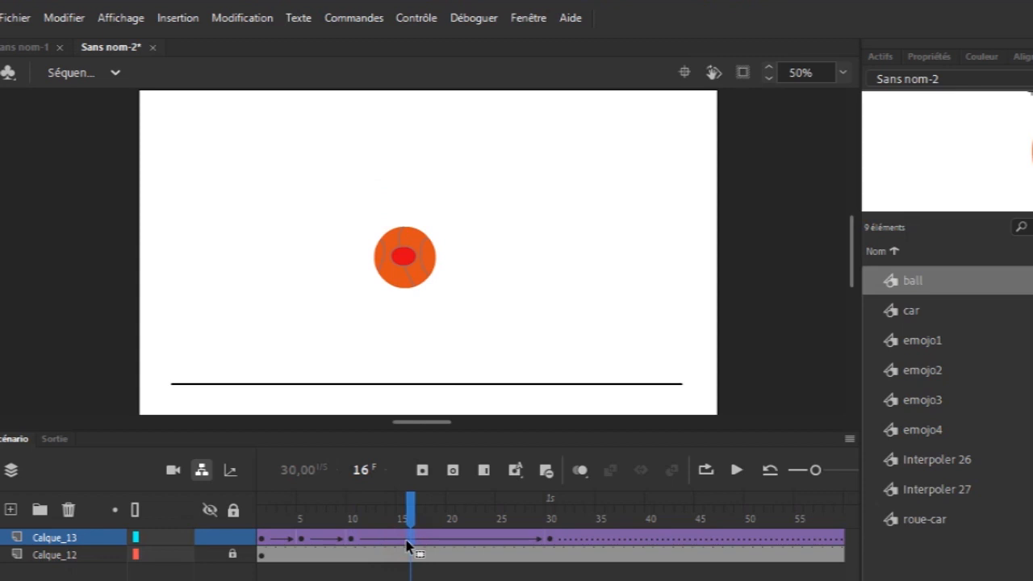
click(422, 471)
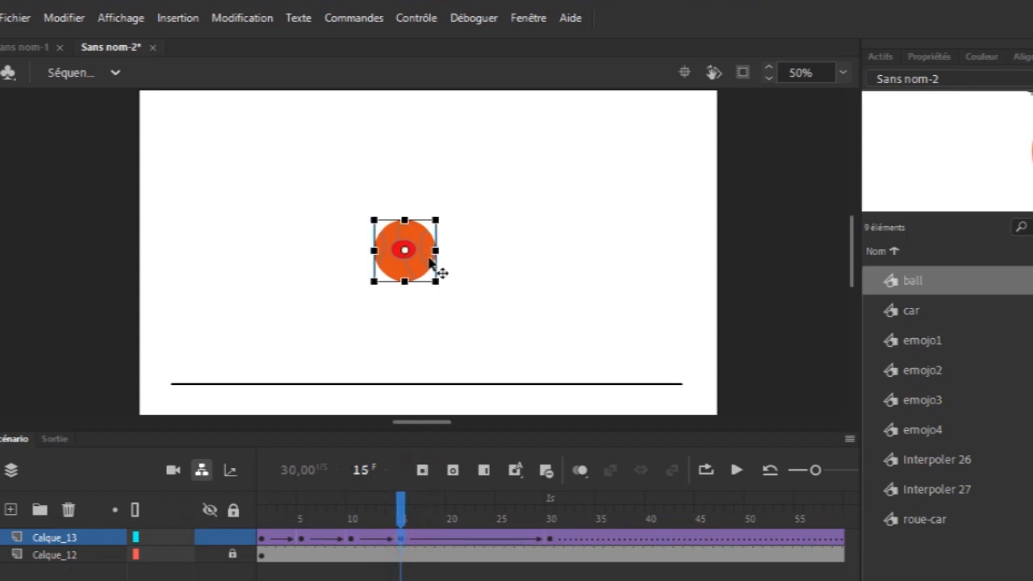
click(352, 539)
drag(414, 263, 422, 225)
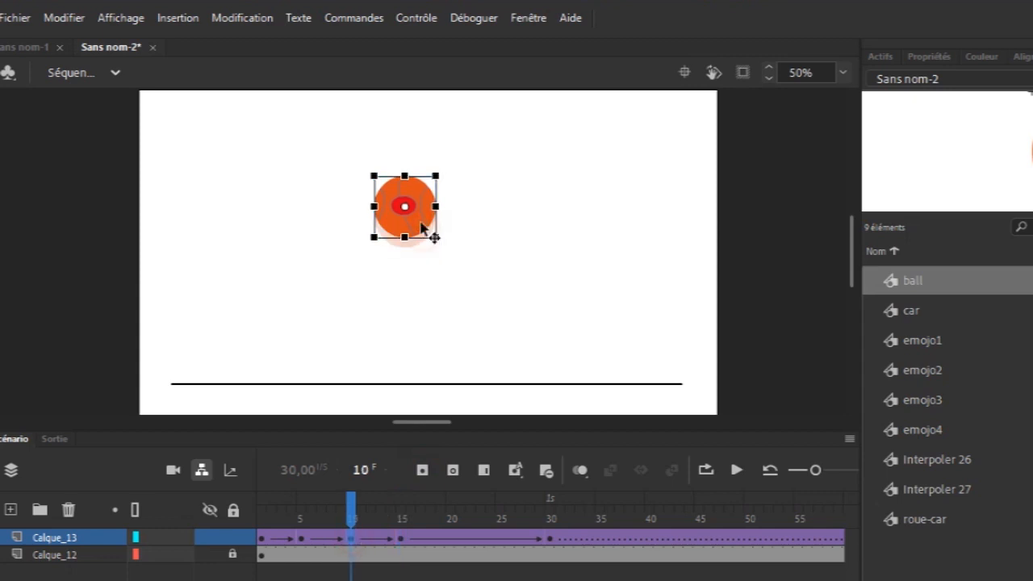
- Lower the ball onto the ground line at frame 15, then insert a keyframe at frame 20 and raise the ball slightly
click(403, 541)
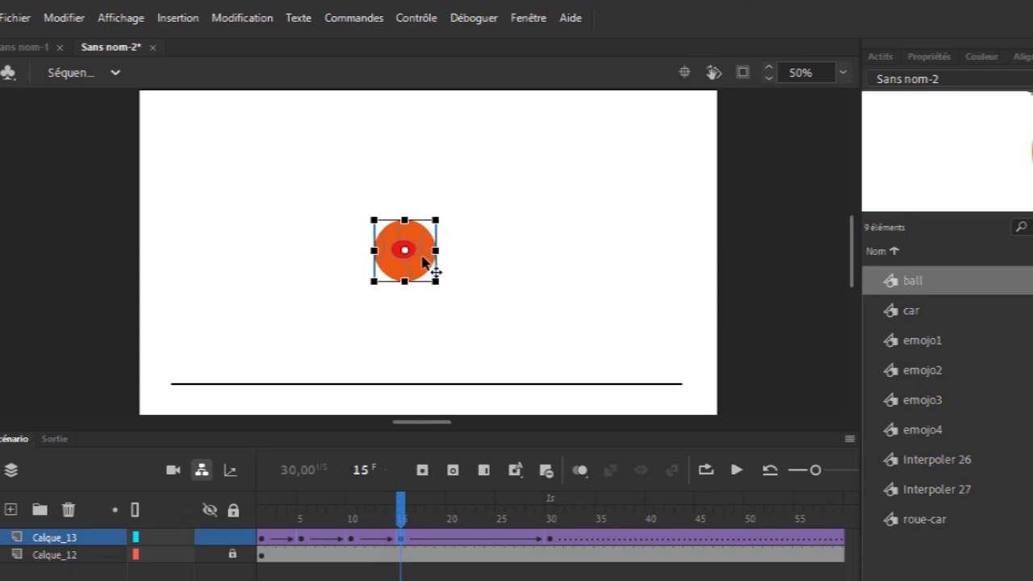
mouse_move(423, 260)
mouse_down()
mouse_move(431, 369)
mouse_move(427, 355)
mouse_up()
click(453, 540)
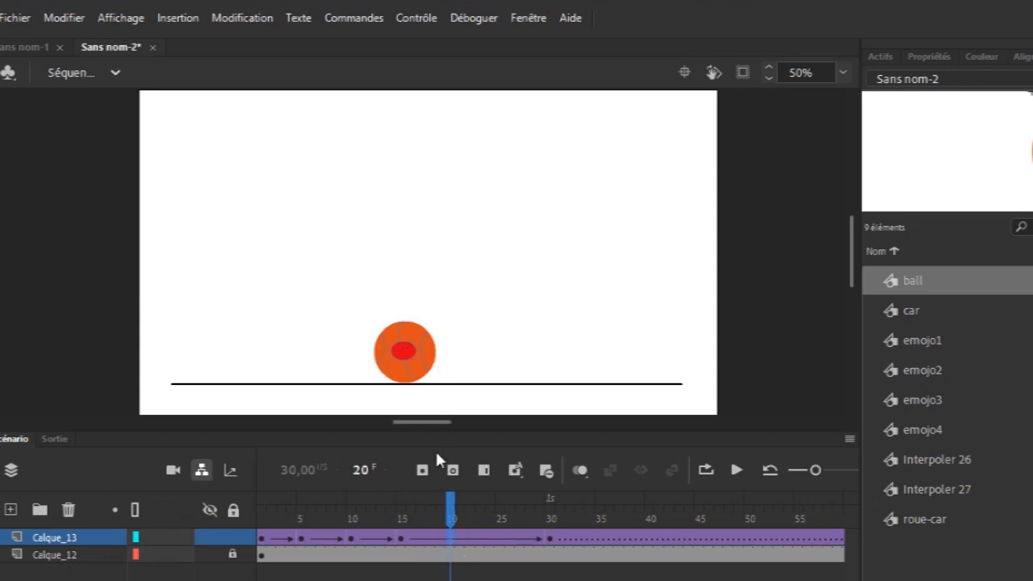
click(429, 473)
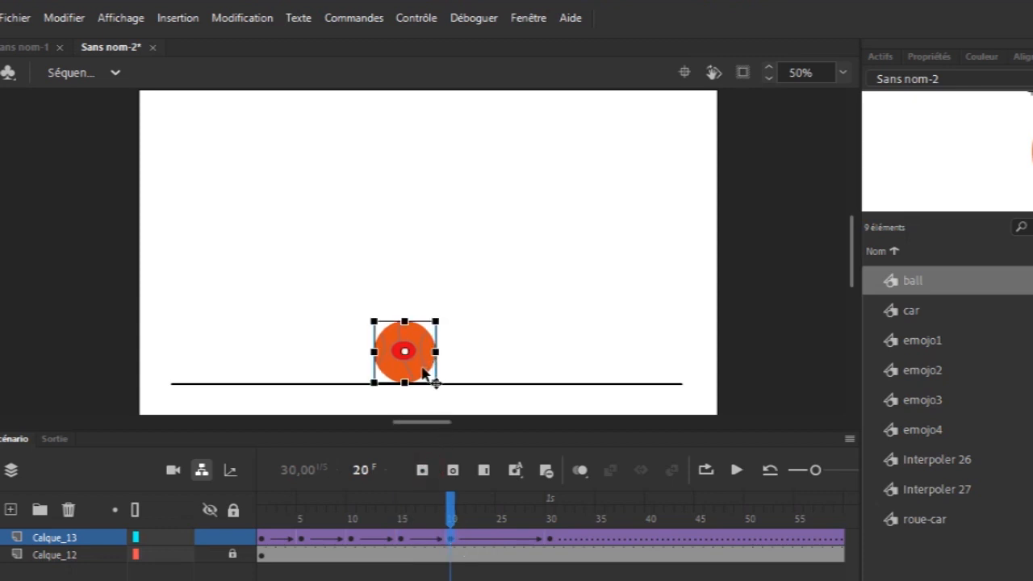
mouse_move(424, 324)
mouse_down()
mouse_move(426, 281)
mouse_move(434, 321)
mouse_up()
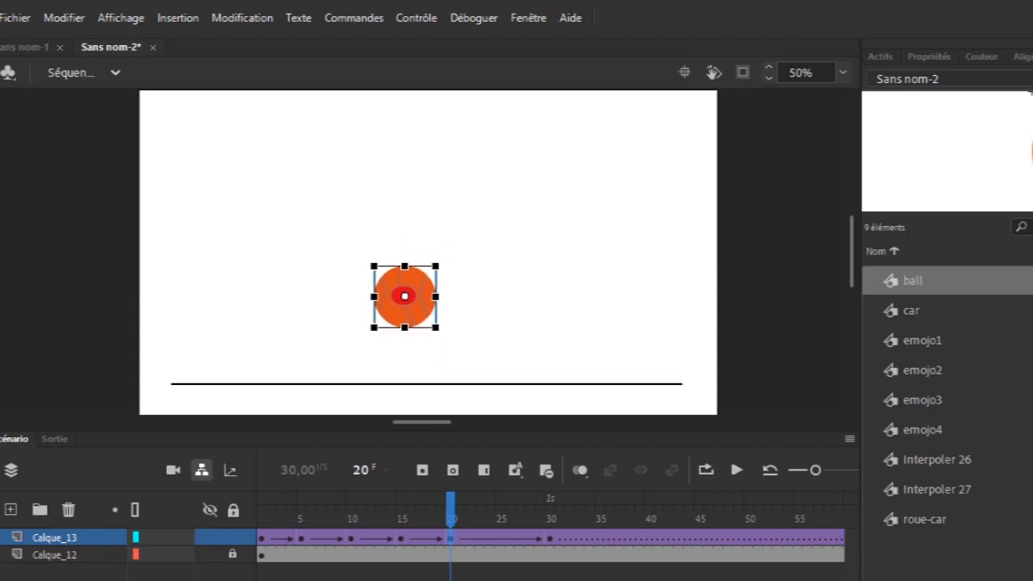
- Insert a keyframe at frame 25 on the ball layer and lower the ball onto the ground line
click(504, 539)
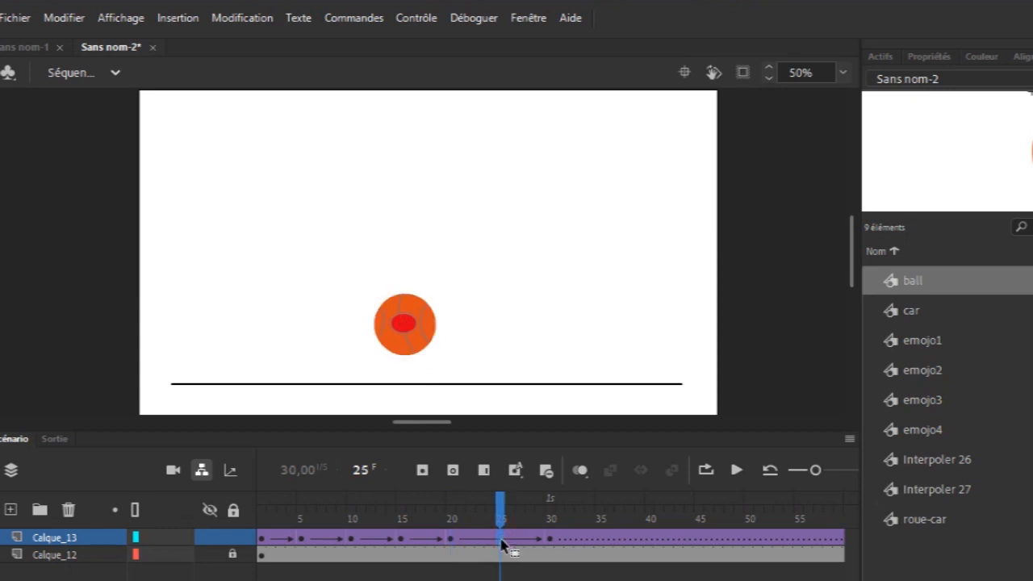
click(422, 470)
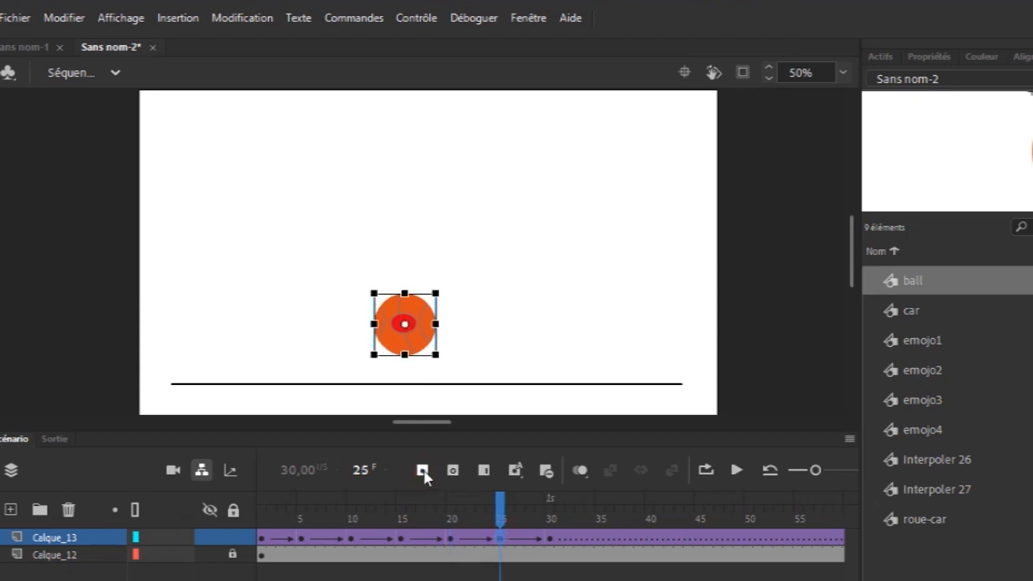
click(450, 540)
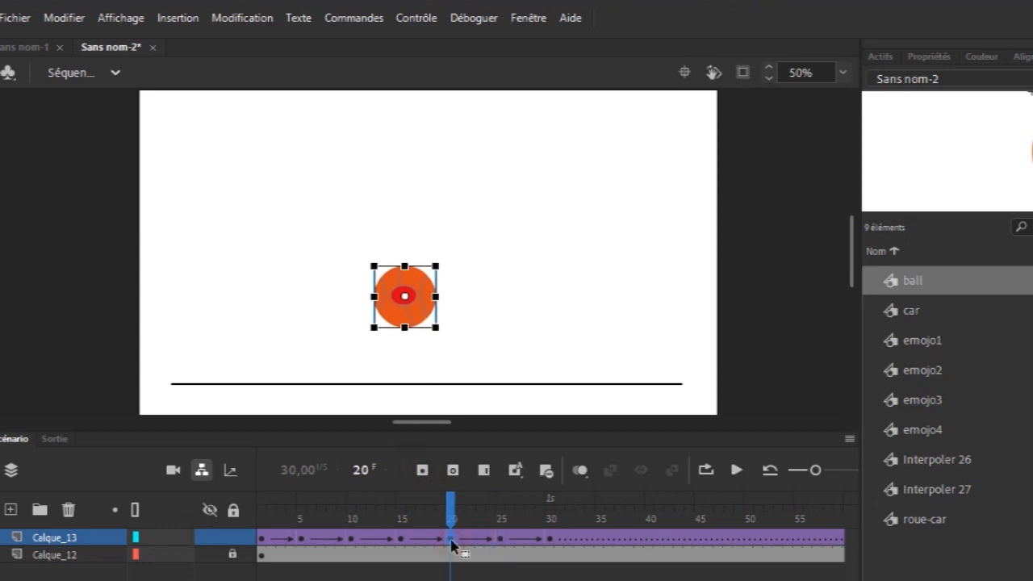
click(500, 539)
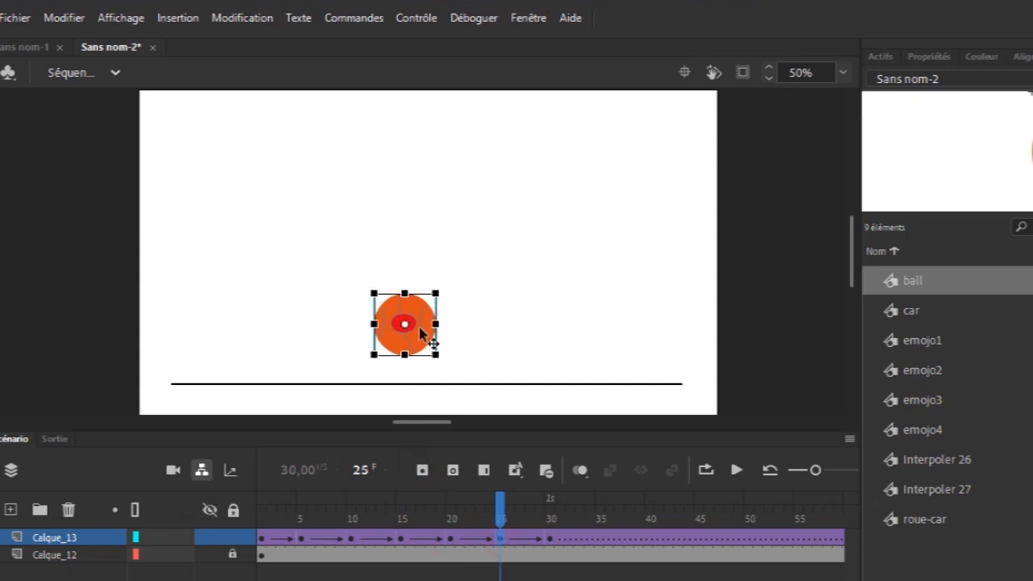
drag(420, 331, 421, 360)
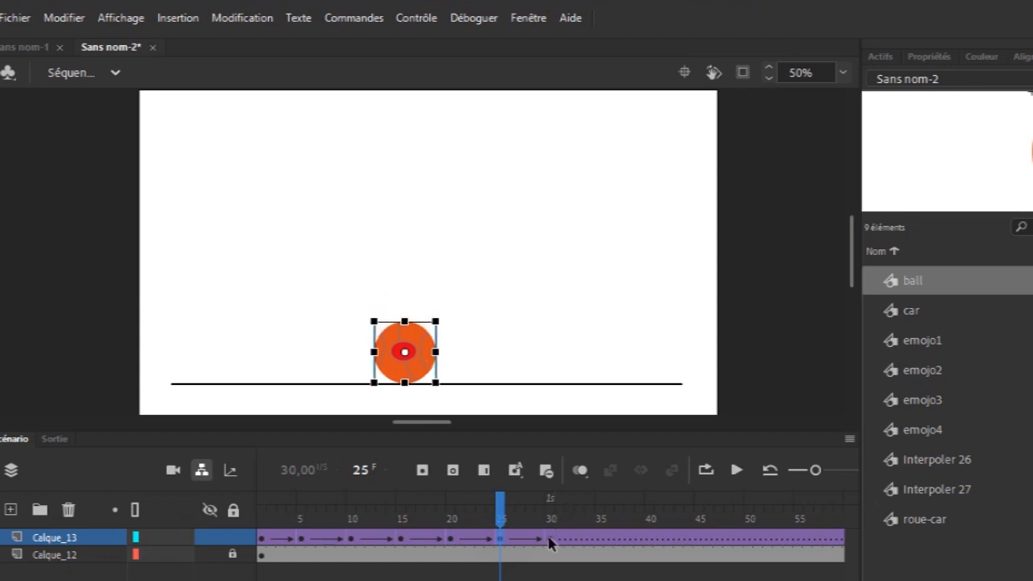
- Shift the ball right along the ground line by about its own width at frame 30 and preview the animation from frame 1
click(550, 539)
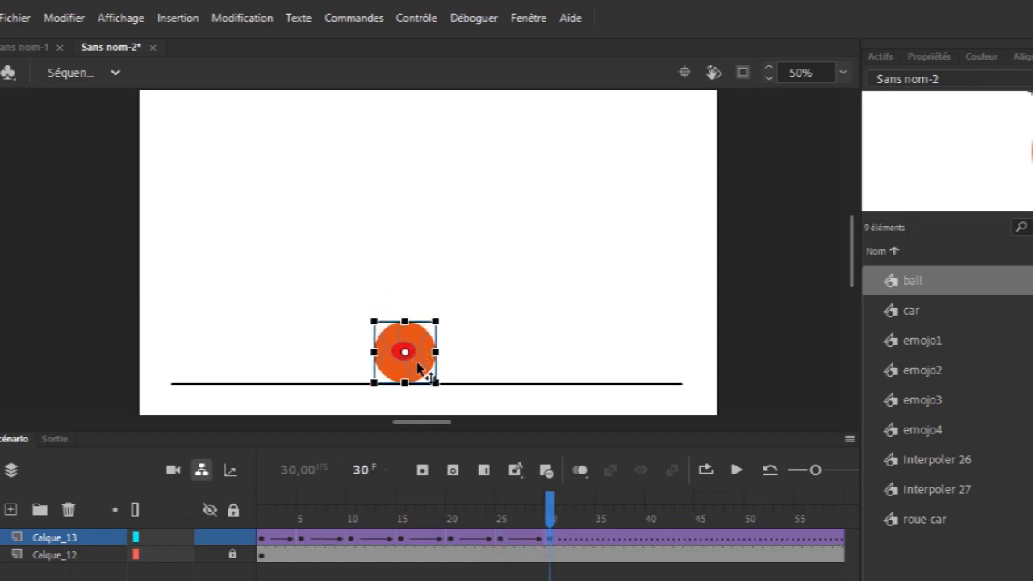
drag(419, 367, 480, 367)
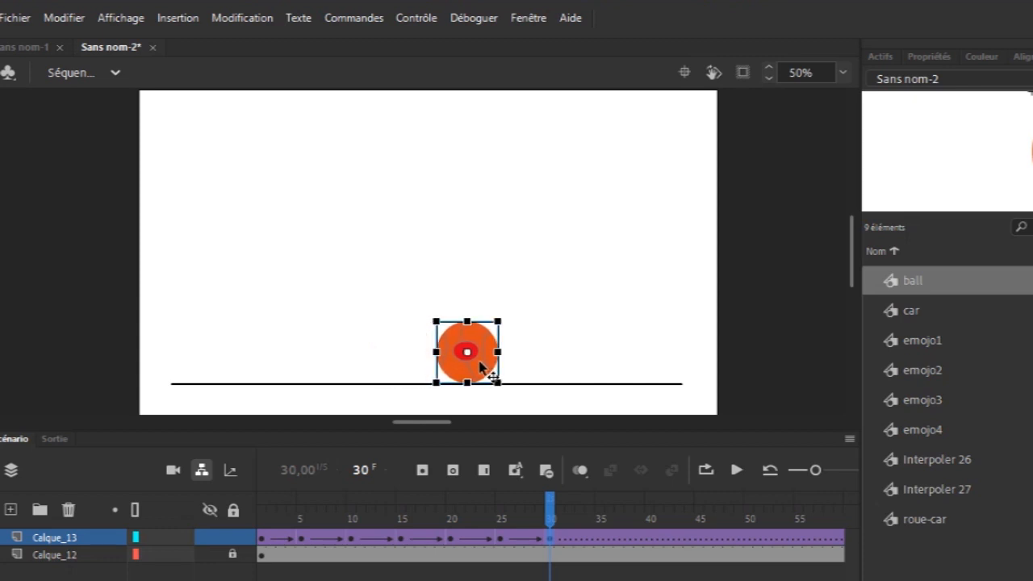
drag(522, 512, 242, 520)
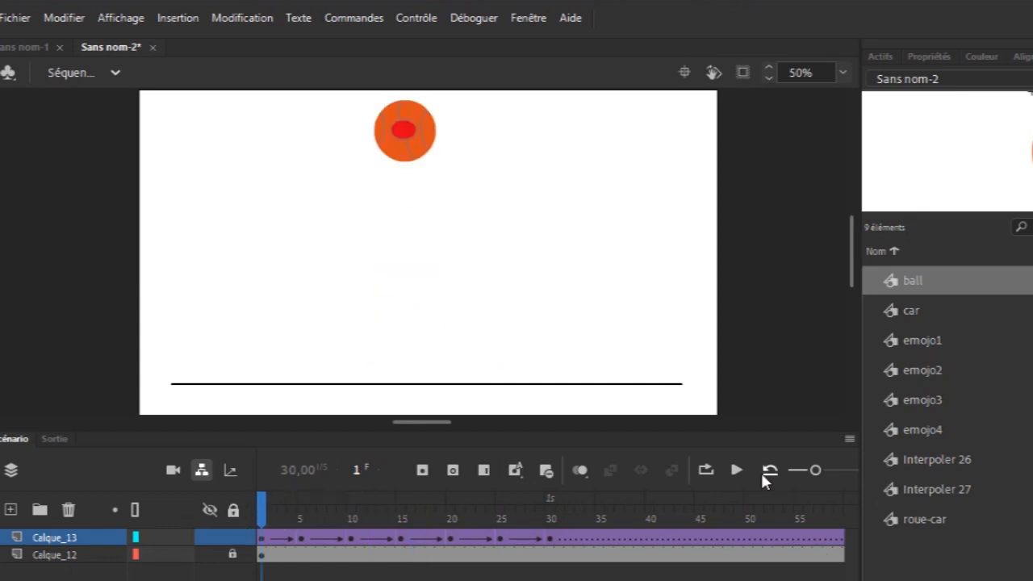
click(738, 472)
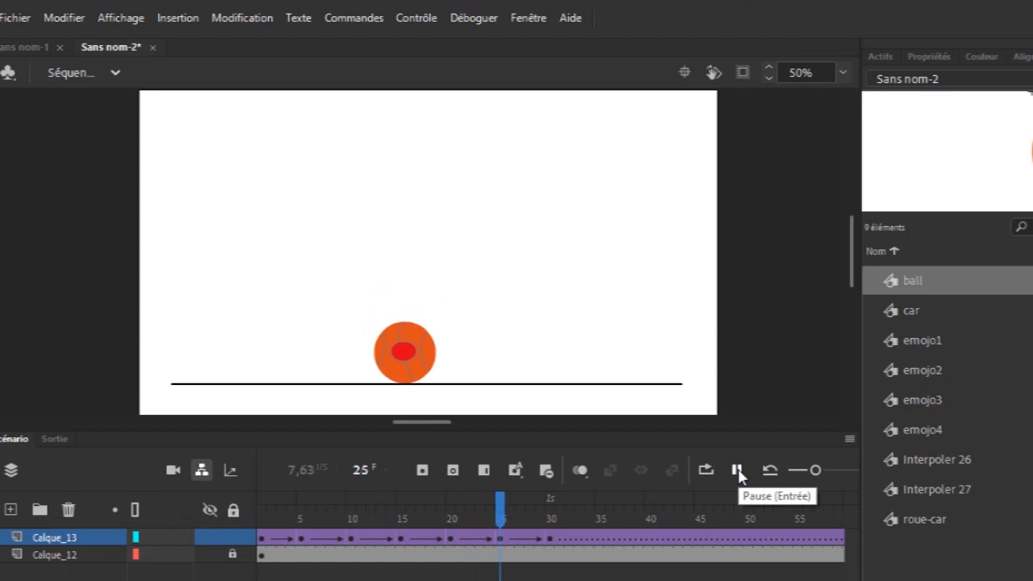
click(738, 472)
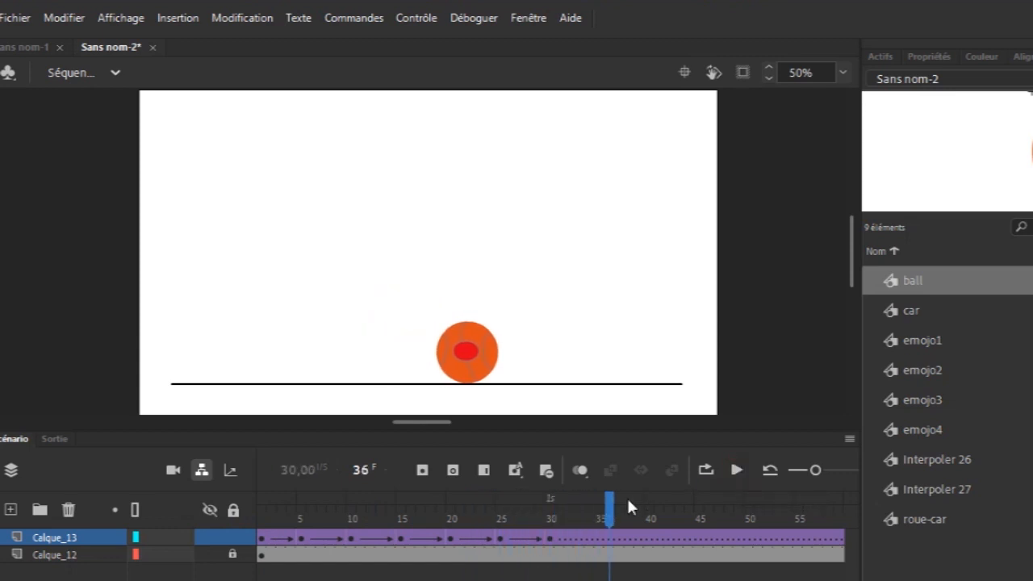
- Insert a keyframe at frame 6 on the ball layer and squash the ball flatter and wider against the ground line
drag(611, 517, 307, 529)
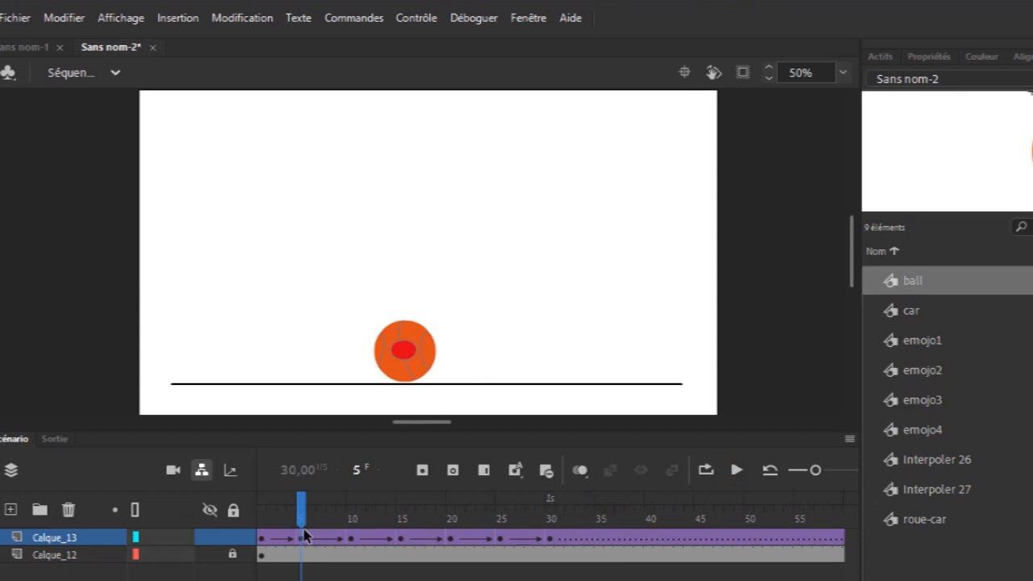
click(301, 541)
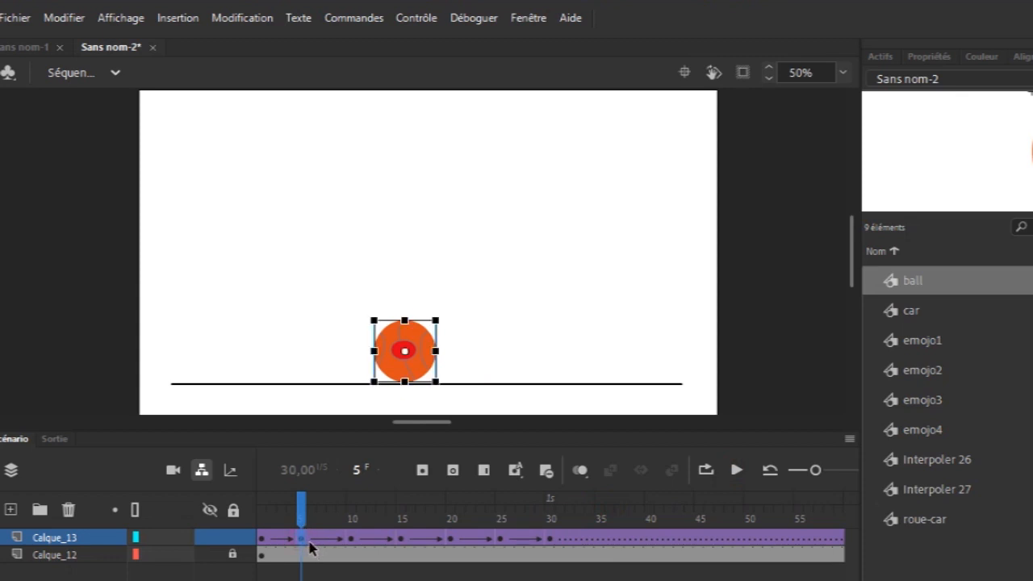
click(311, 540)
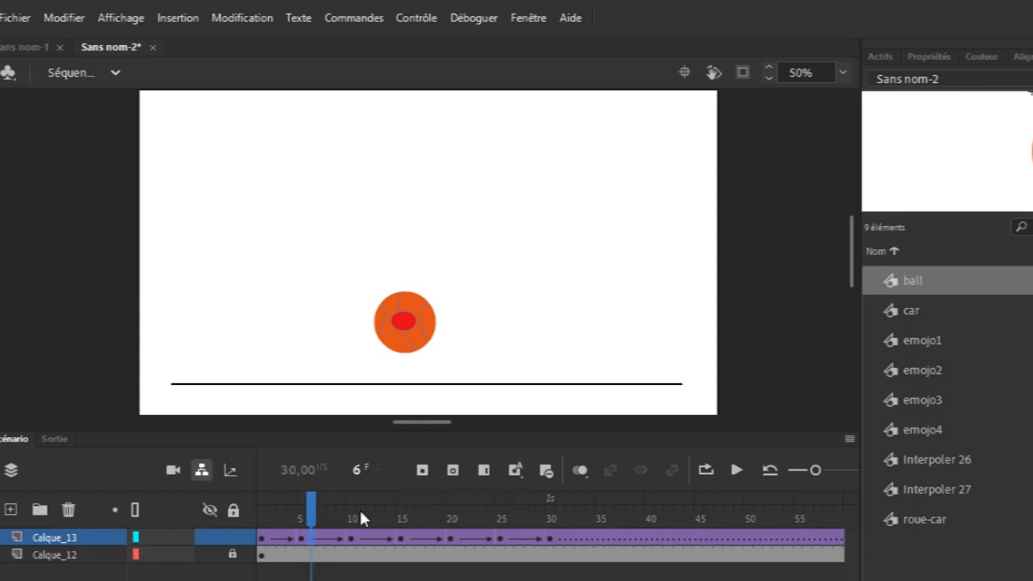
click(422, 473)
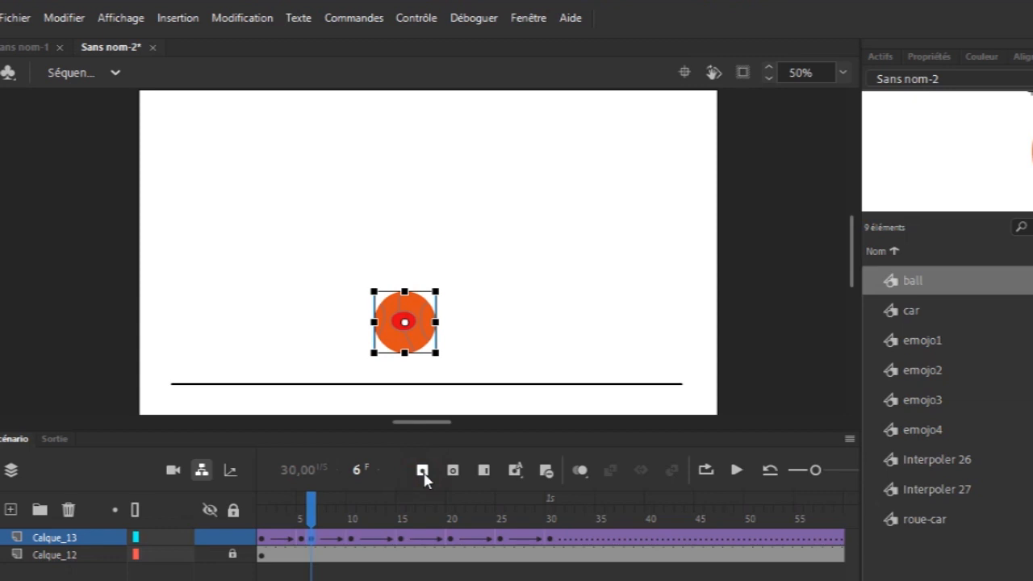
drag(418, 332, 419, 364)
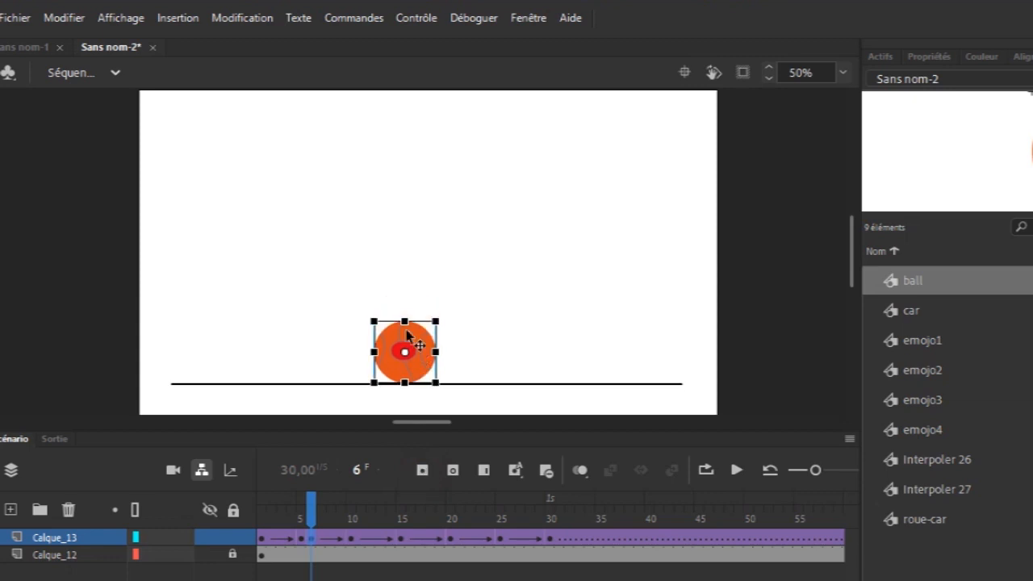
drag(406, 322, 414, 353)
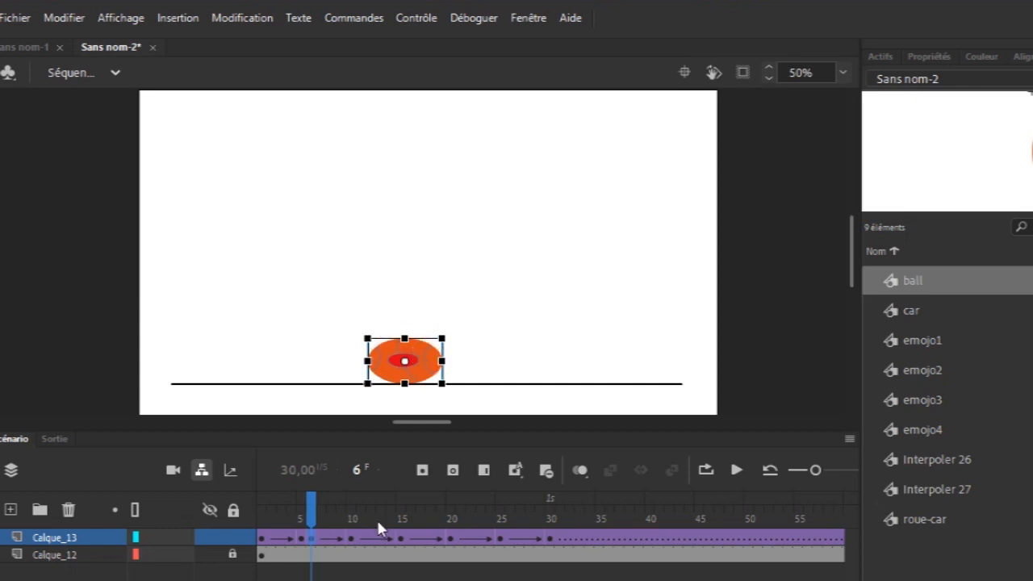
- Rotate the ball about 45° counterclockwise at the frame 10 keyframe
drag(310, 512, 352, 526)
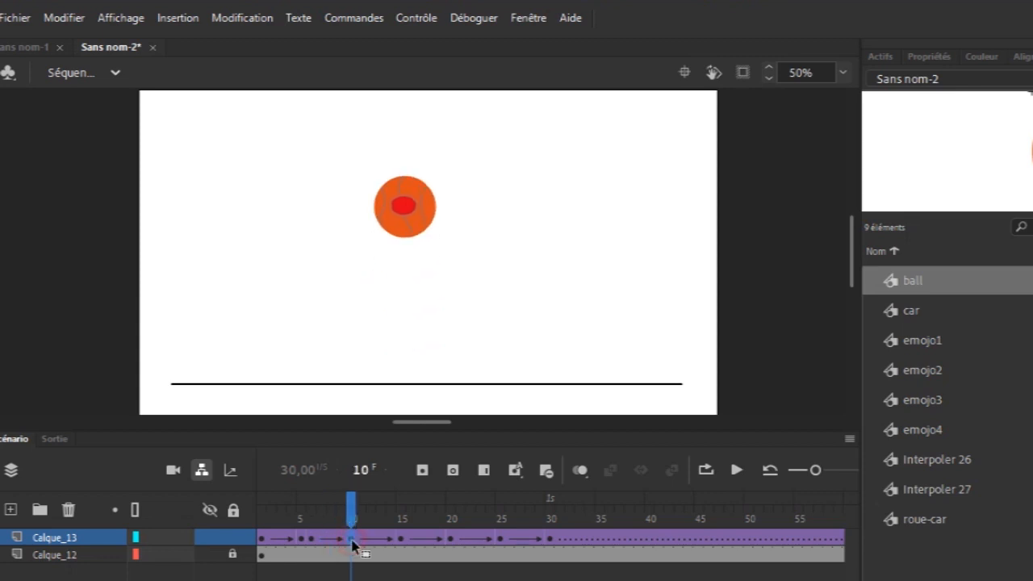
click(352, 546)
drag(452, 258, 462, 222)
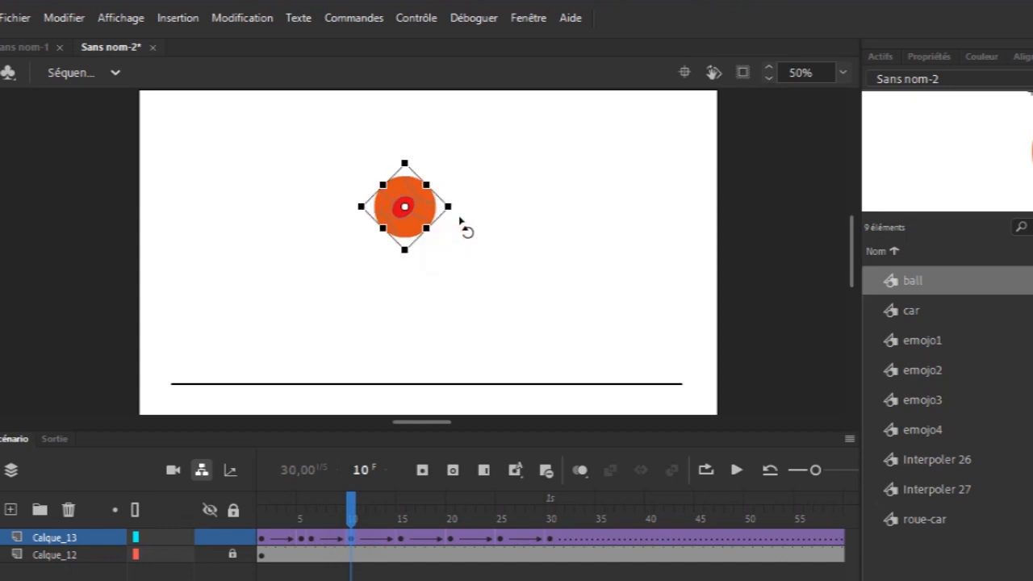
- Insert a keyframe at frame 16 on the ball layer and adjust the ball for its second ground impact
drag(350, 511, 400, 520)
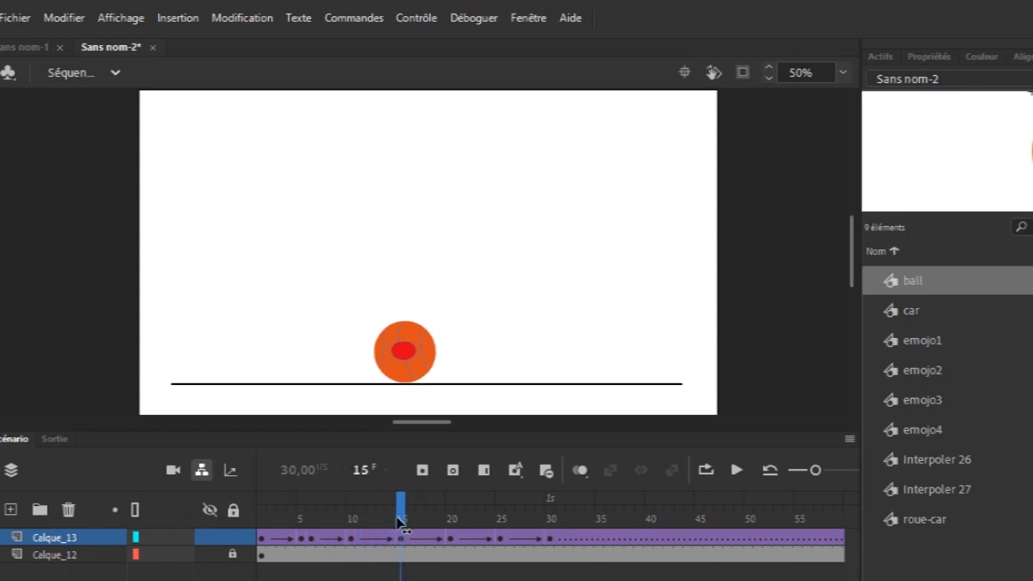
click(411, 543)
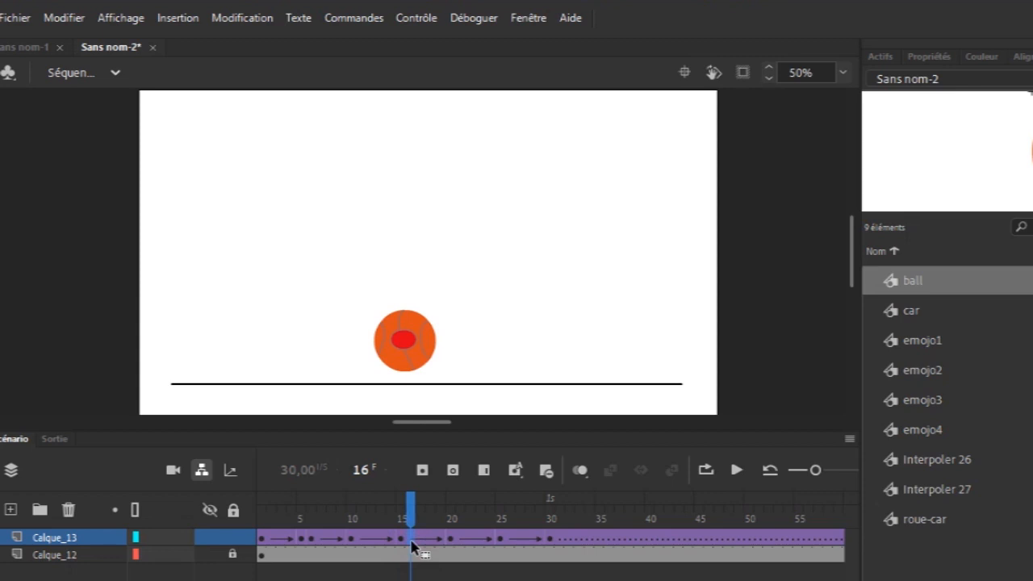
click(422, 469)
drag(426, 340, 442, 351)
- Rotate the ball about 30° counterclockwise at the frame 20 keyframe
drag(414, 518, 450, 524)
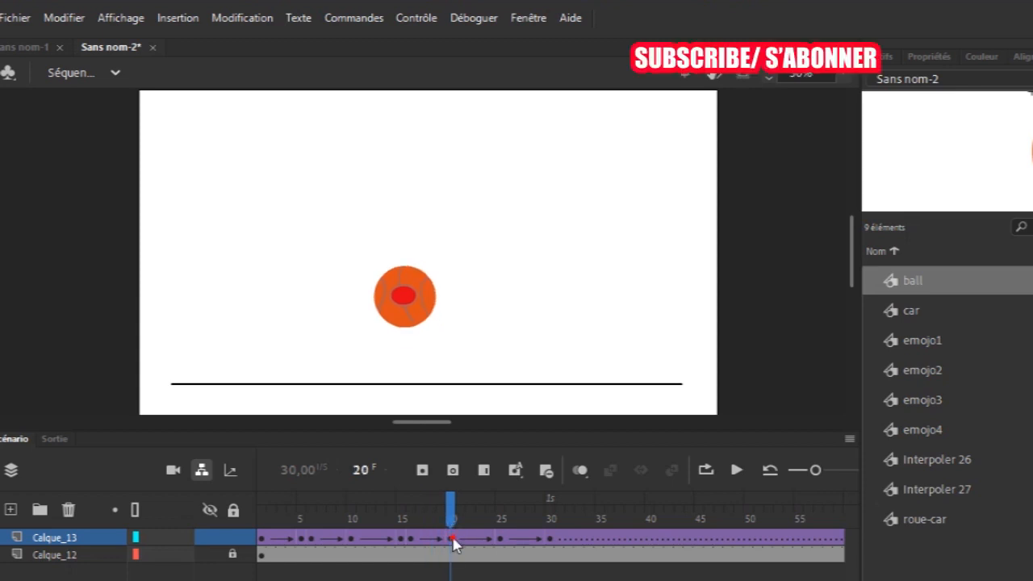
click(452, 540)
drag(447, 338, 459, 327)
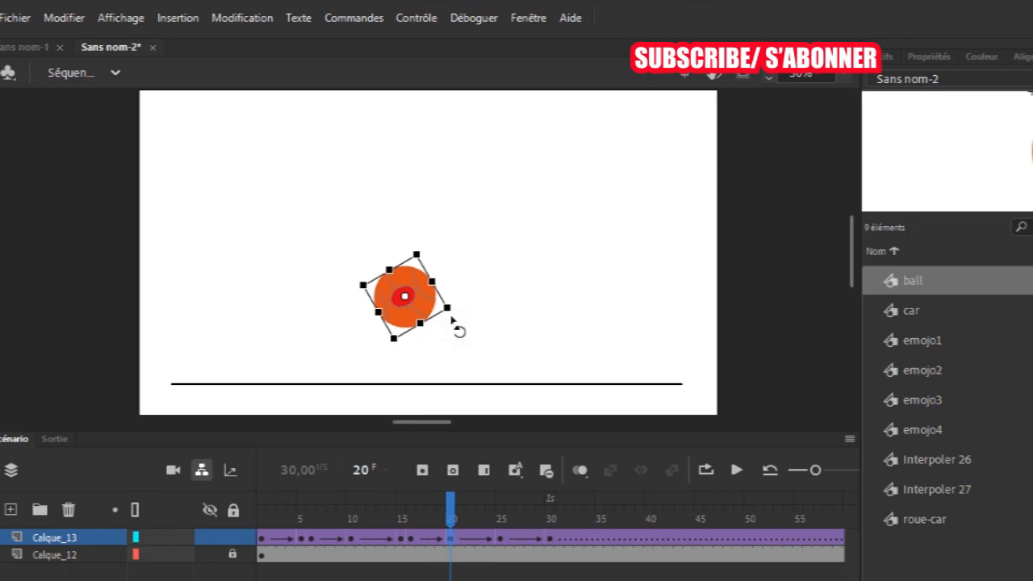
- Flatten the ball slightly at the frame 25 keyframe and nudge it down onto the ground line
click(452, 514)
drag(456, 520, 500, 526)
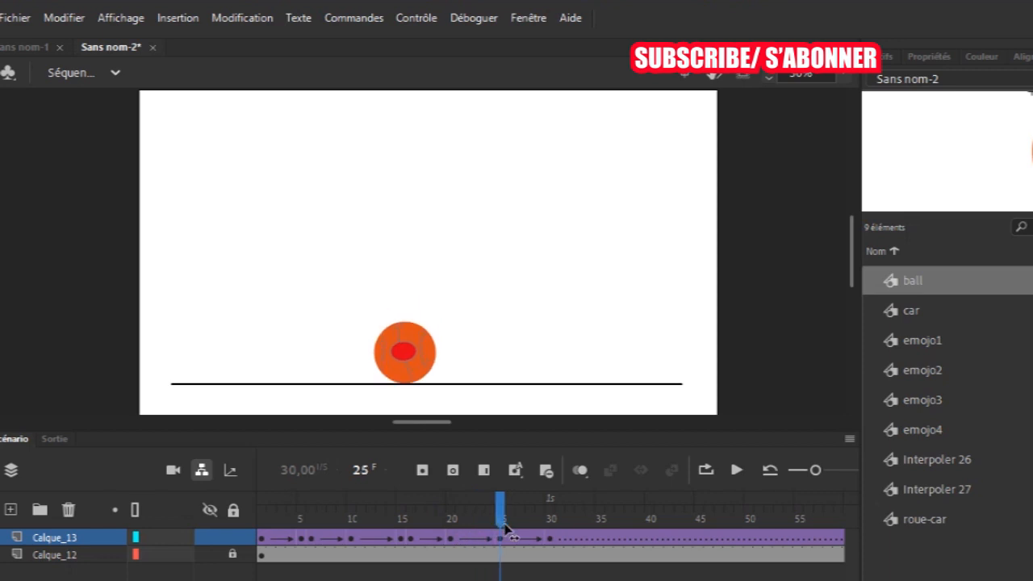
click(506, 529)
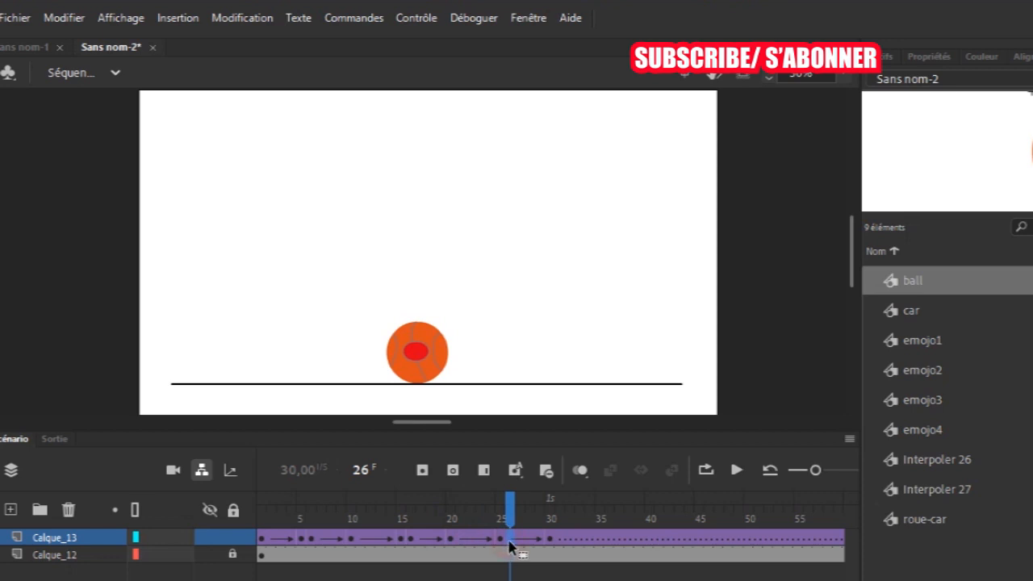
mouse_move(510, 522)
mouse_down()
mouse_move(468, 521)
mouse_move(521, 536)
mouse_move(510, 540)
mouse_up()
click(500, 539)
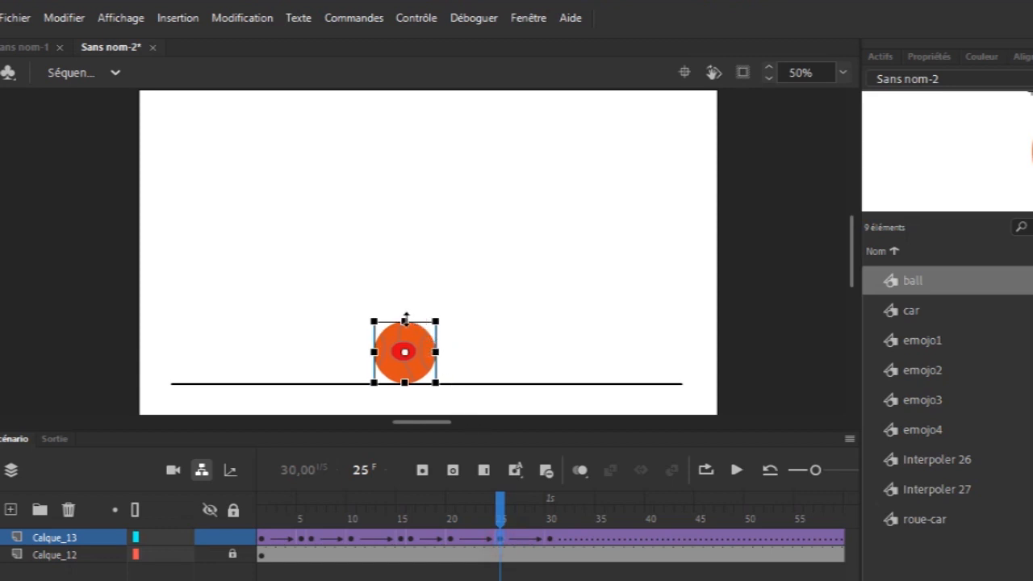
drag(406, 318, 406, 323)
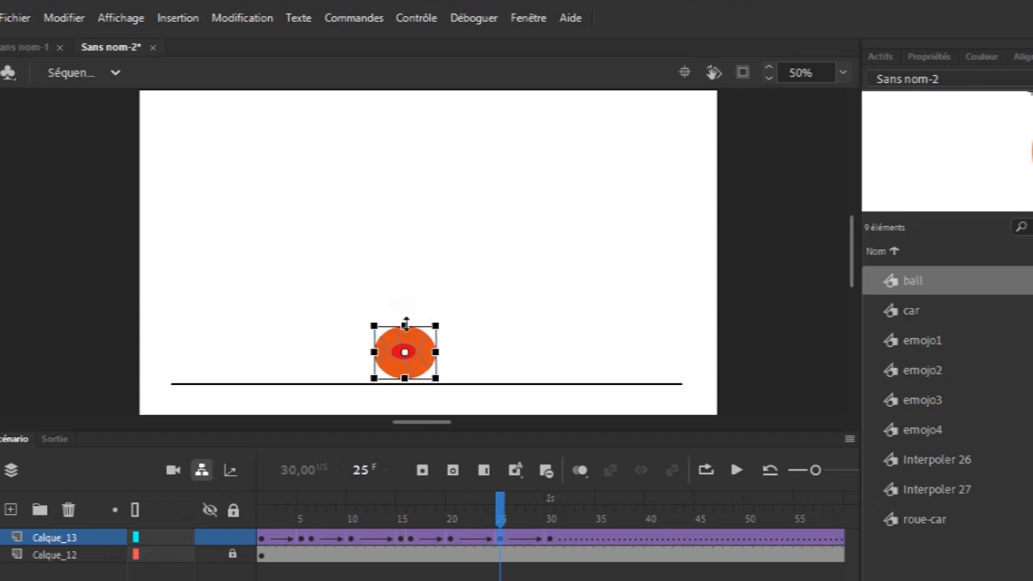
key(Down)
key(Down)
key(Down)
key(Down)
key(Down)
key(Down)
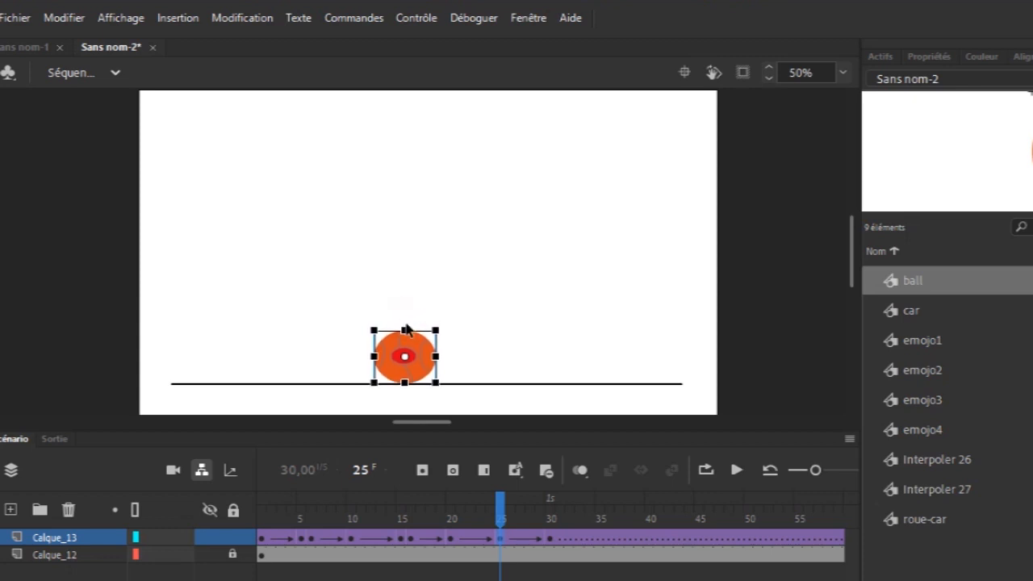
- Play the bounce animation from frame 1 in the timeline and test the movie in its own window
click(513, 515)
drag(513, 515, 187, 507)
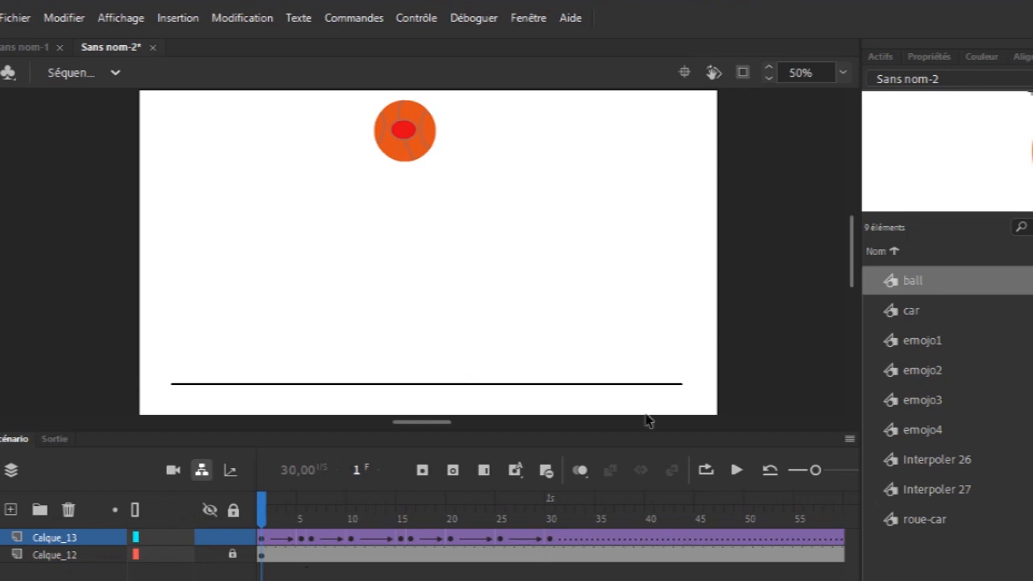
click(737, 474)
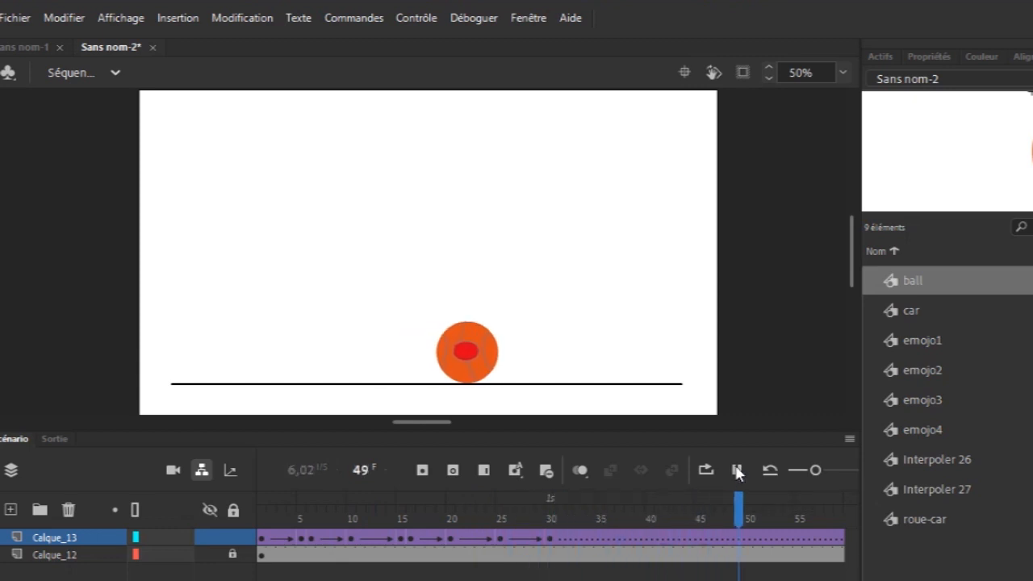
click(740, 472)
drag(779, 515, 233, 525)
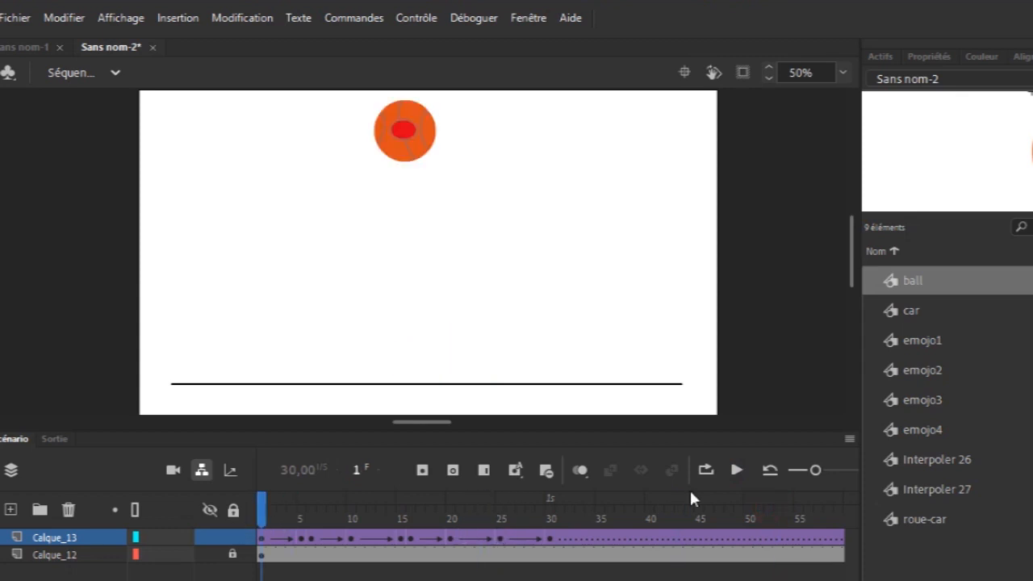
key(ctrl+Return)
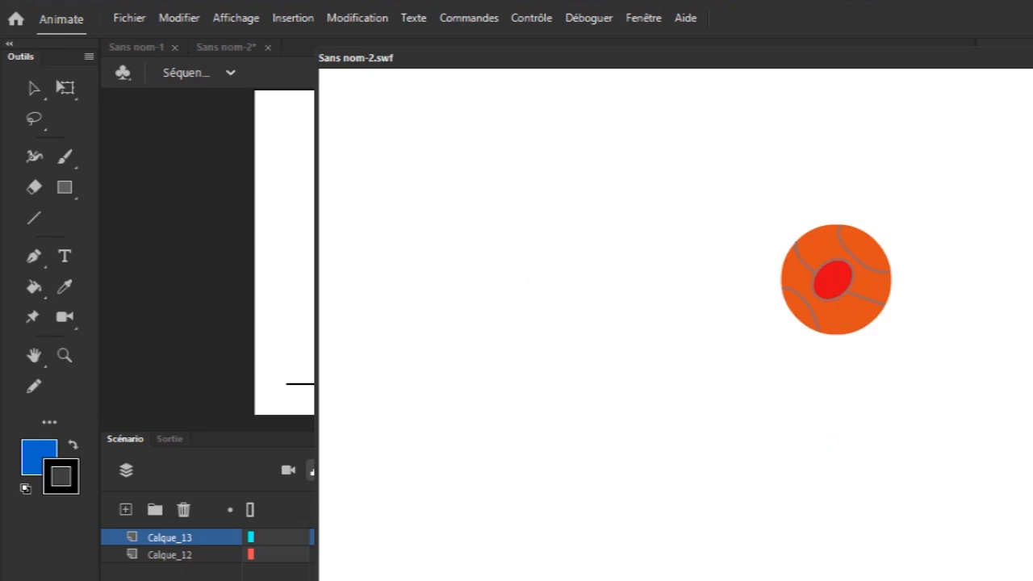
- Close the movie test window and add a new layer between the ball layer and the ground line layer
key(ctrl+w)
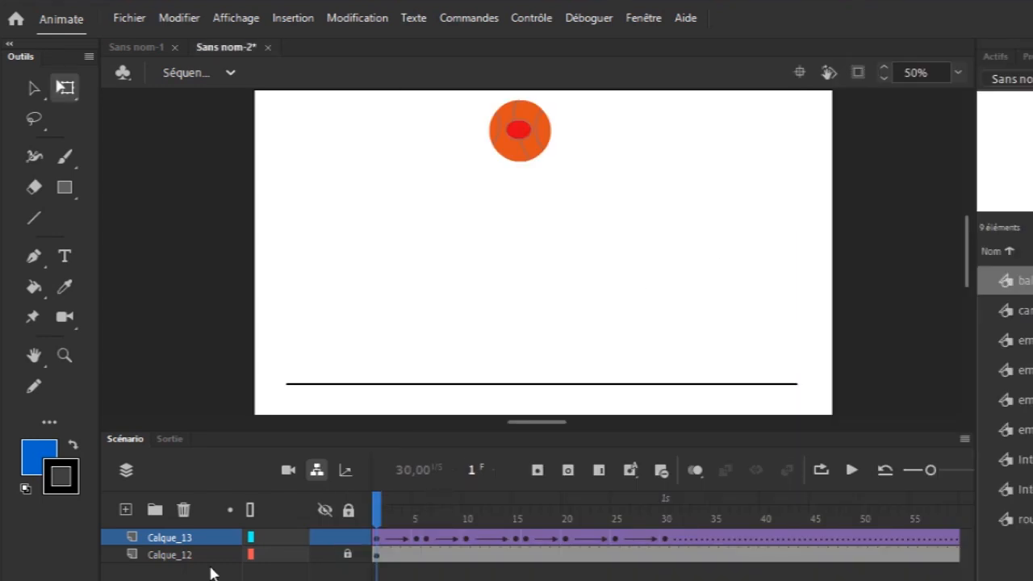
click(187, 554)
click(126, 511)
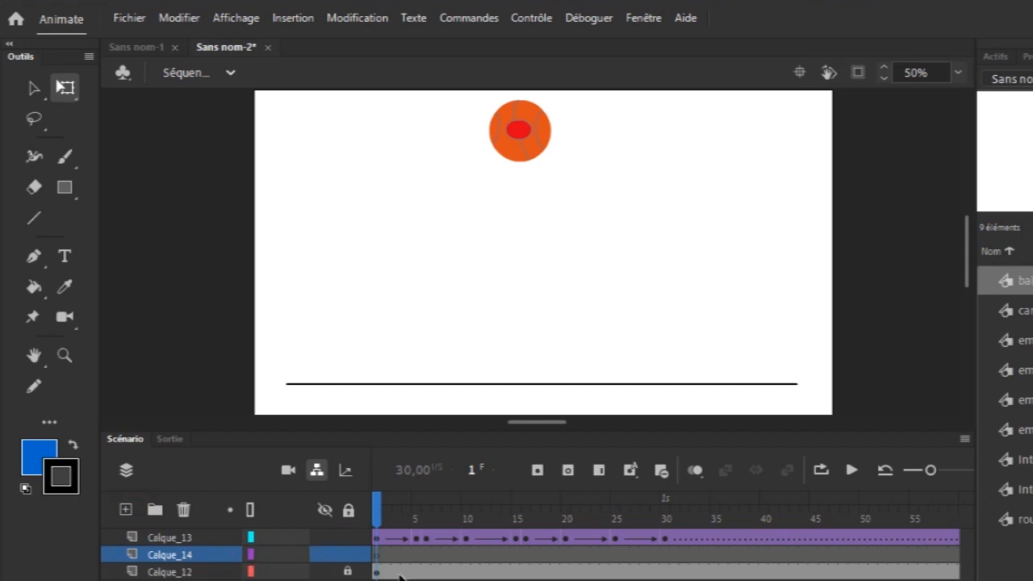
click(378, 559)
- Set up the Rectangle tool to draw shapes without a stroke on the new layer
click(65, 188)
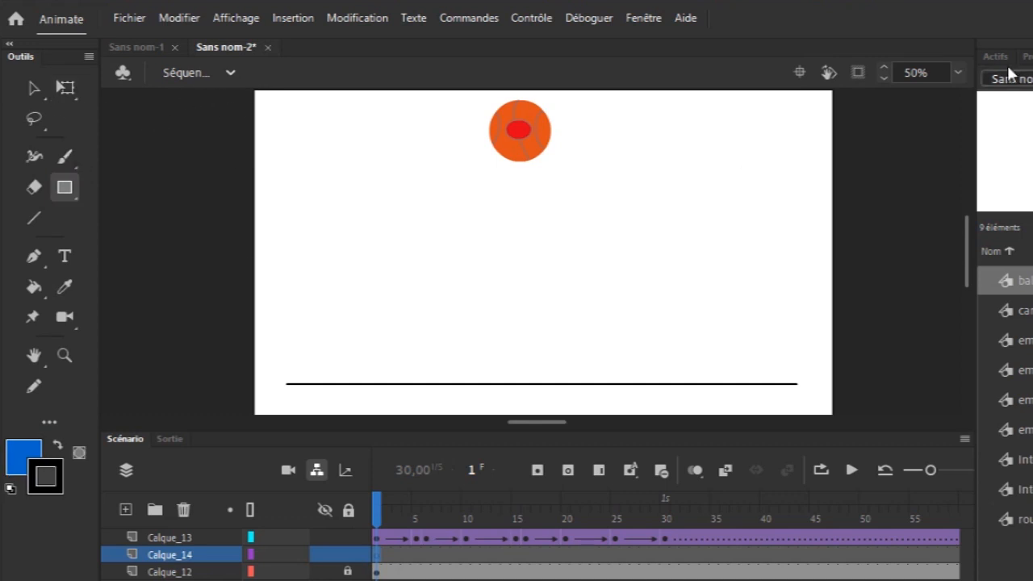
click(1027, 56)
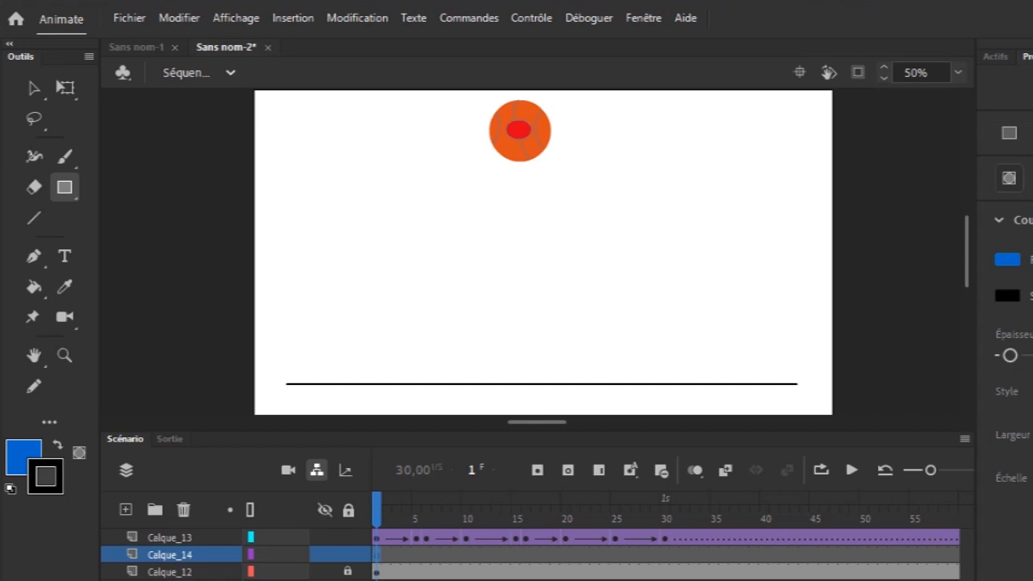
click(1013, 297)
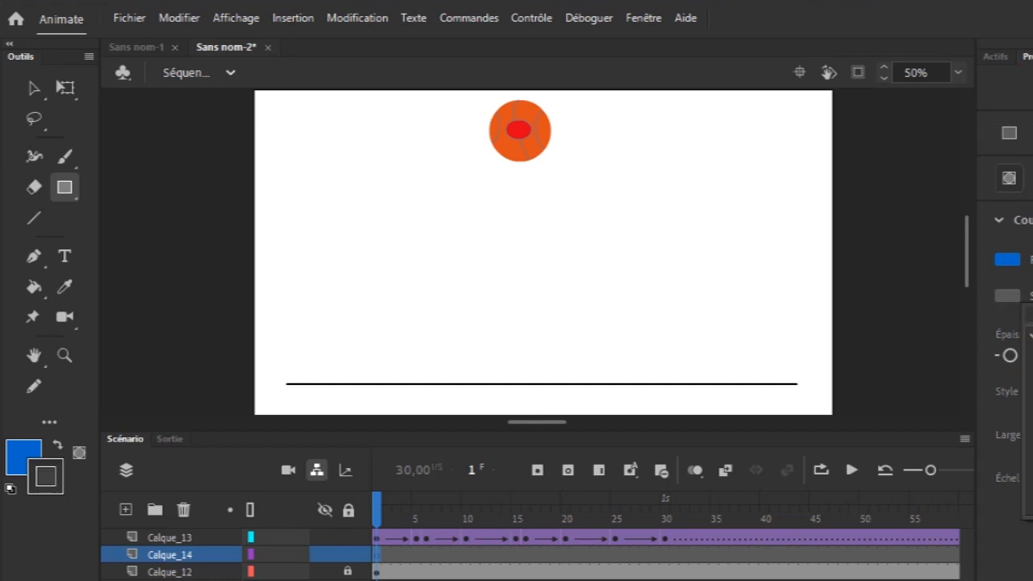
click(1032, 314)
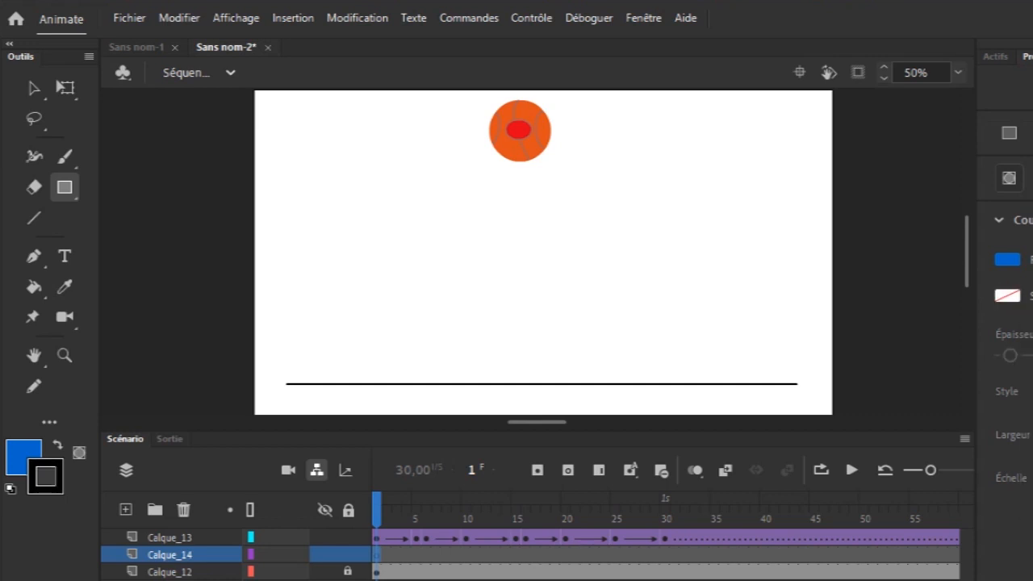
click(1010, 260)
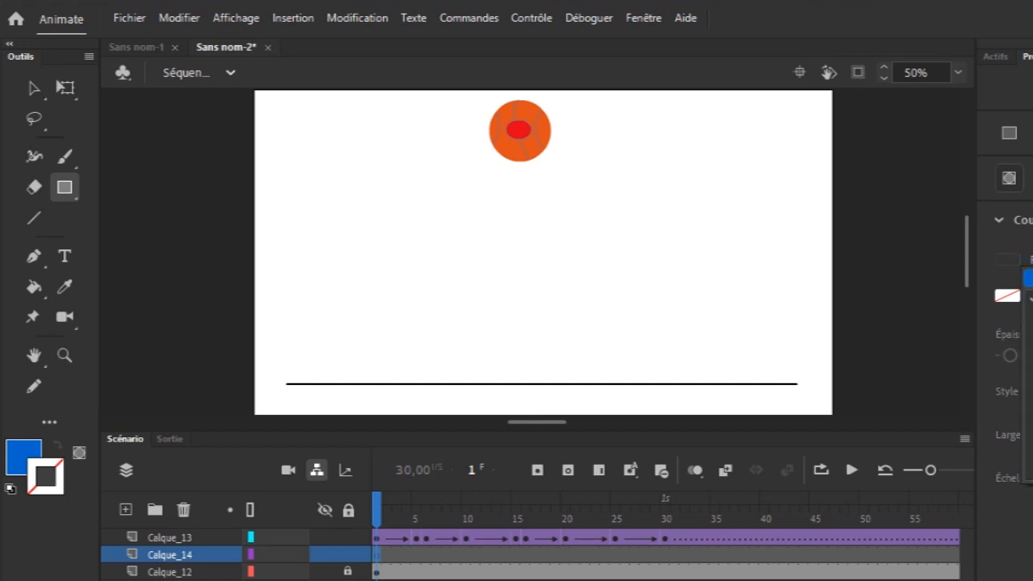
click(1032, 360)
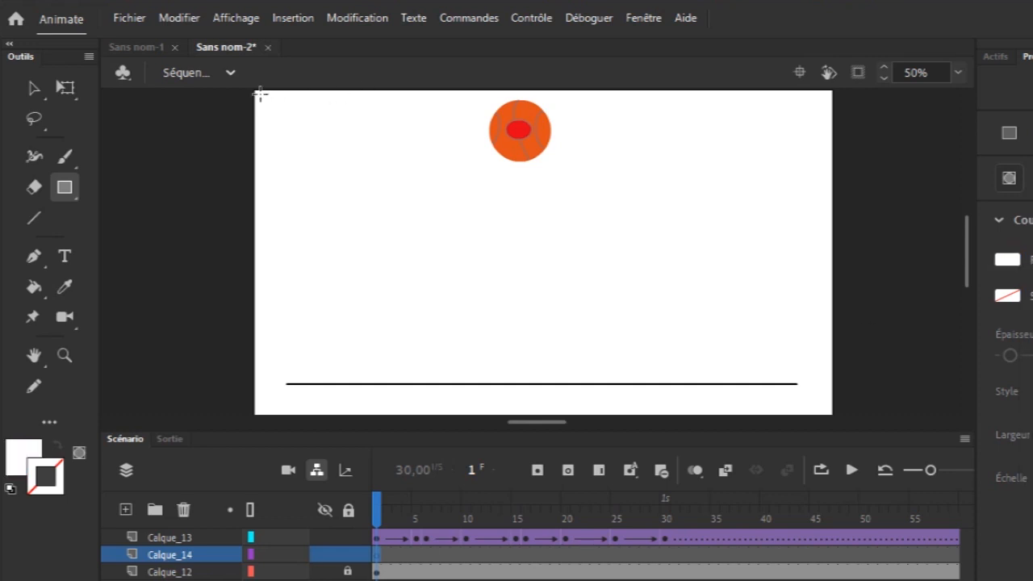
drag(256, 90, 778, 374)
drag(775, 379, 515, 252)
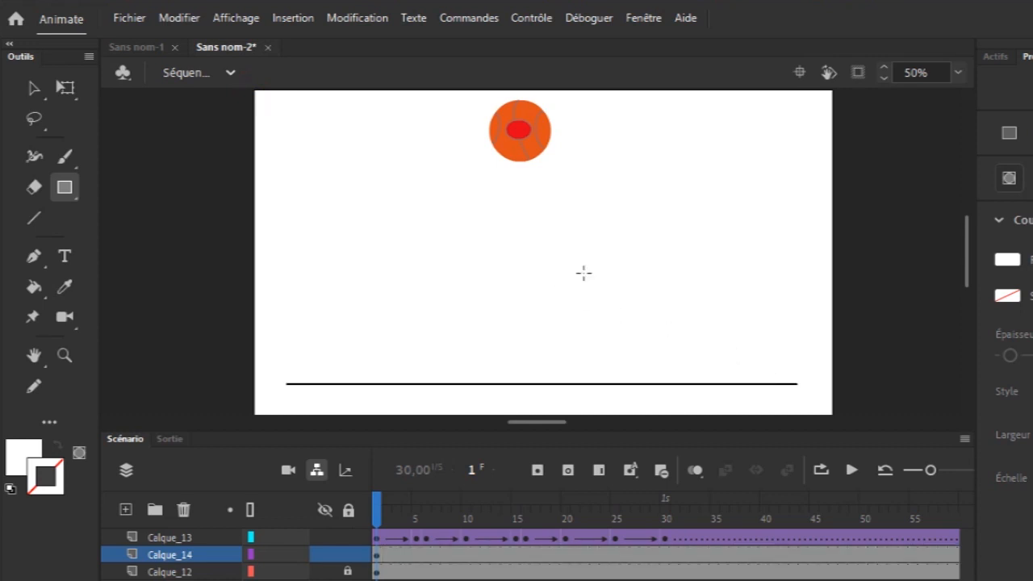
key(ctrl+z)
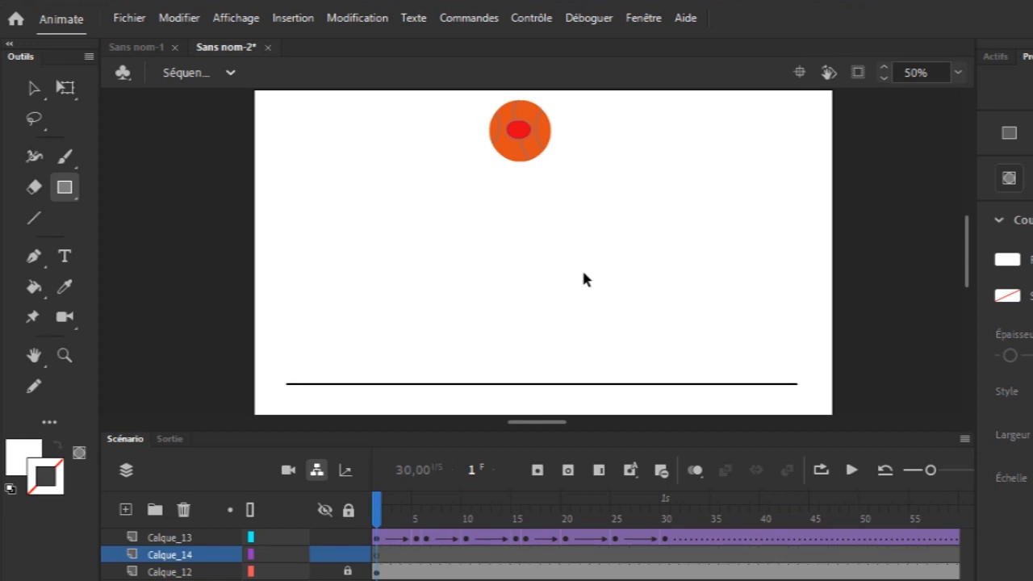
- Draw a grey background rectangle covering the whole stage and place its layer beneath the ground line layer
click(1008, 260)
click(1032, 347)
drag(253, 91, 835, 424)
drag(184, 574, 213, 556)
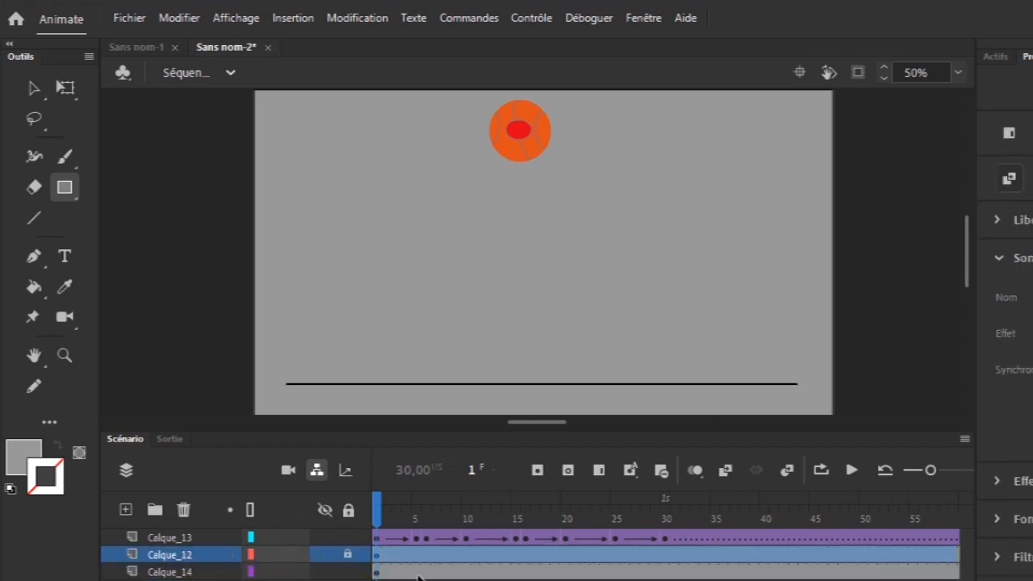
- Insert a keyframe at frame 6 on the background layer and change the rectangle's fill to yellow
click(418, 573)
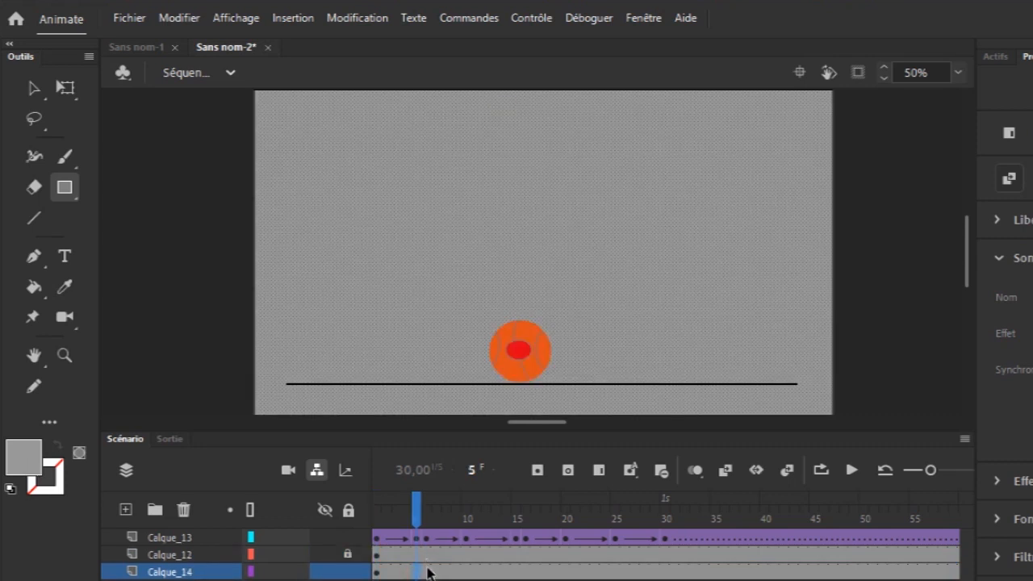
click(427, 574)
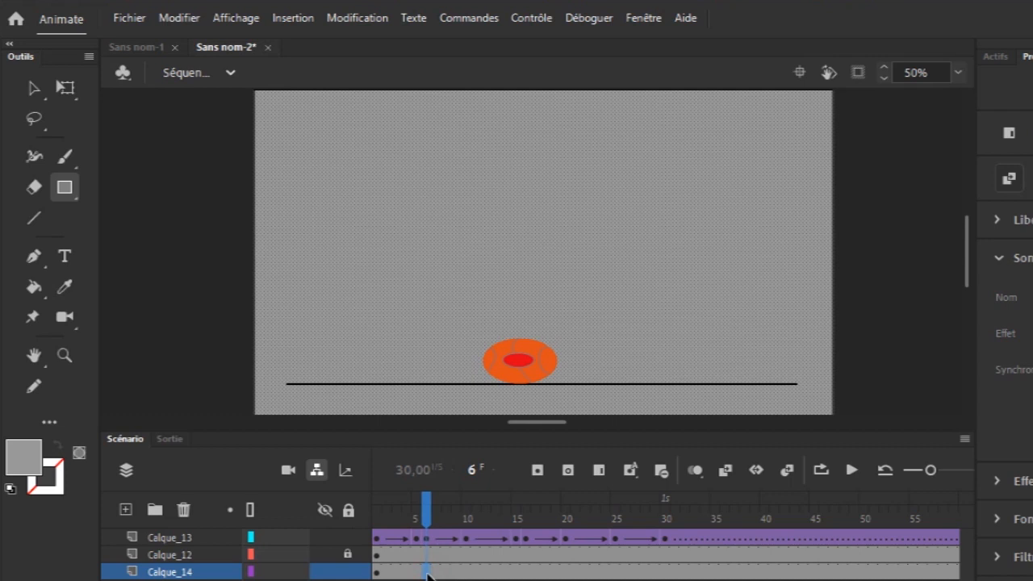
click(539, 473)
key(v)
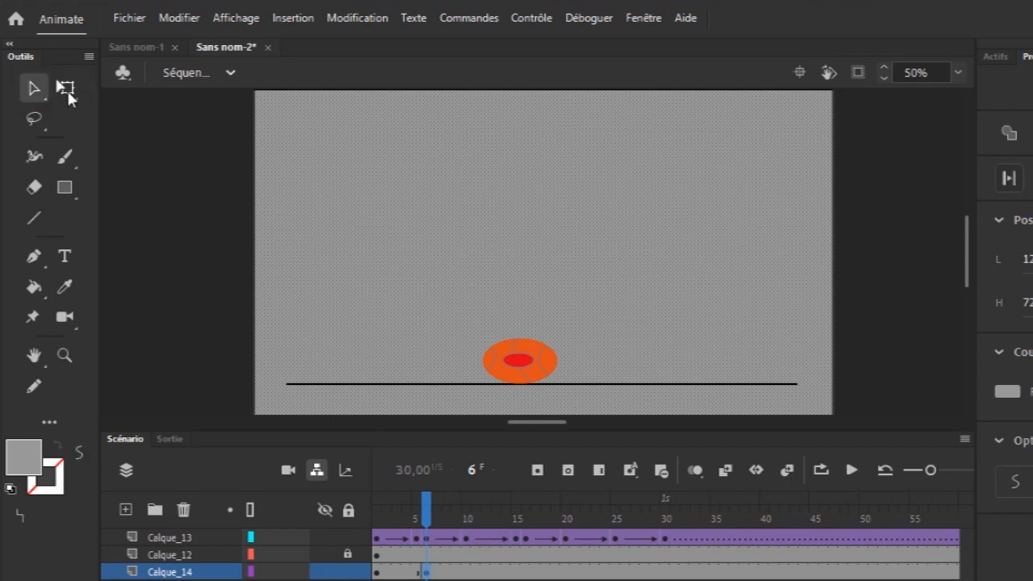
click(687, 236)
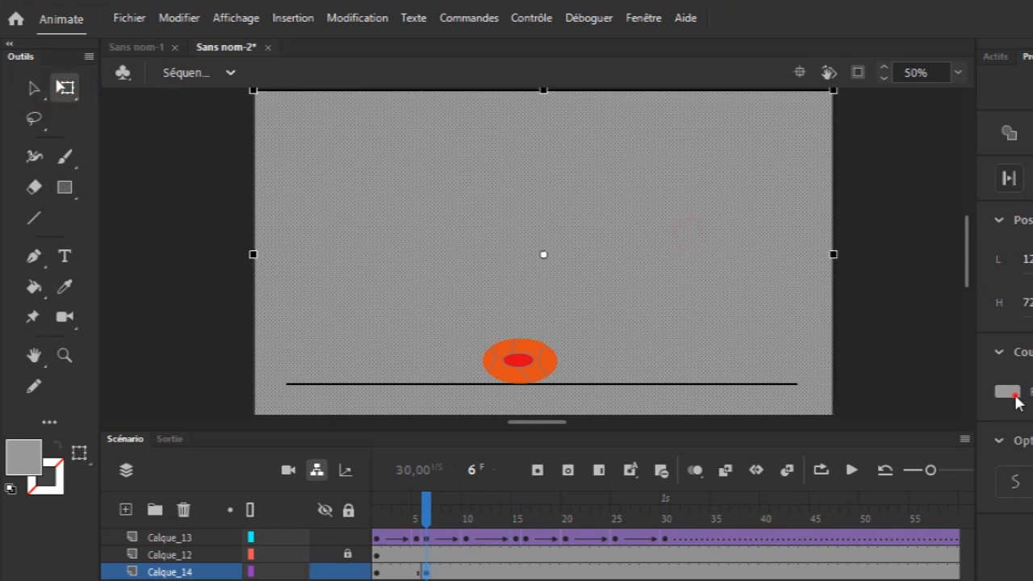
click(1016, 397)
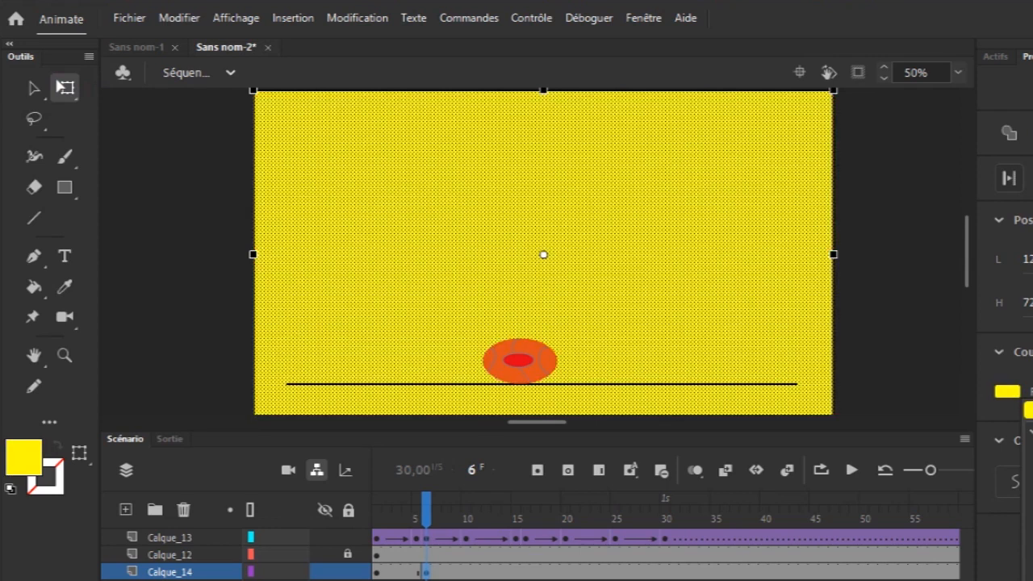
click(1032, 517)
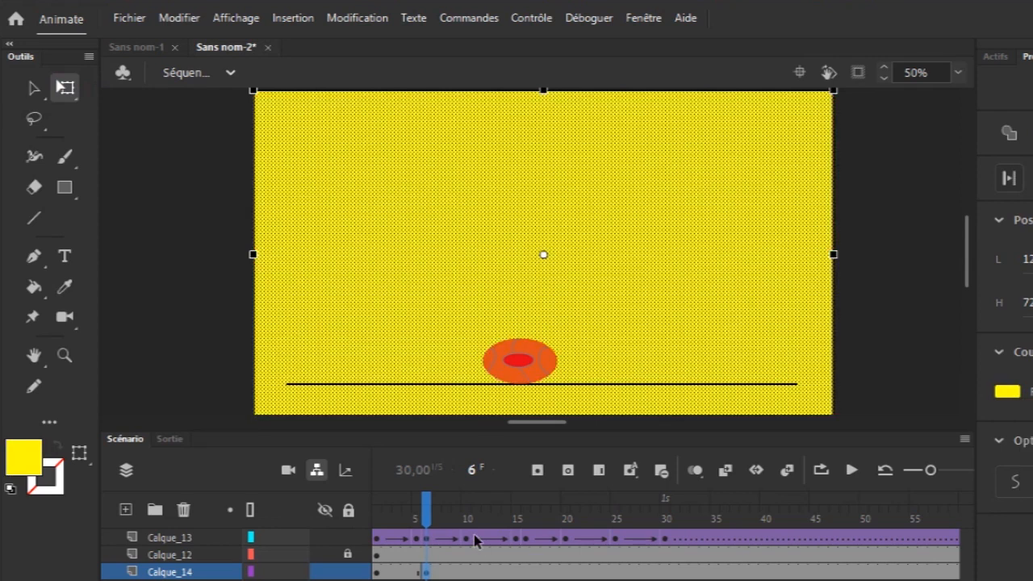
- Insert a keyframe at frame 16 on the background layer and change the rectangle's fill to dark pink
click(526, 573)
click(542, 476)
mouse_move(523, 519)
mouse_down()
mouse_move(545, 533)
mouse_move(527, 526)
mouse_up()
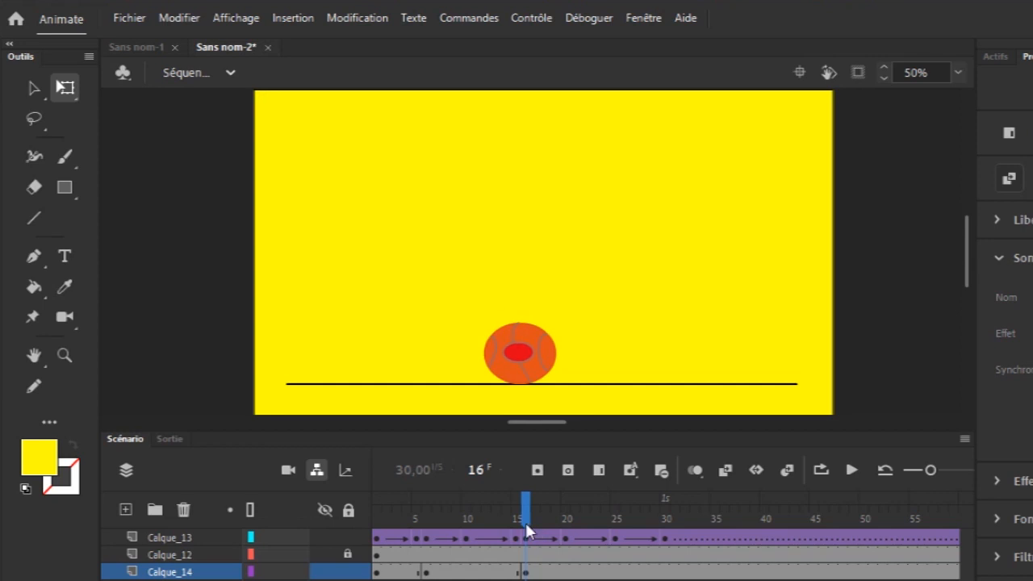
click(896, 359)
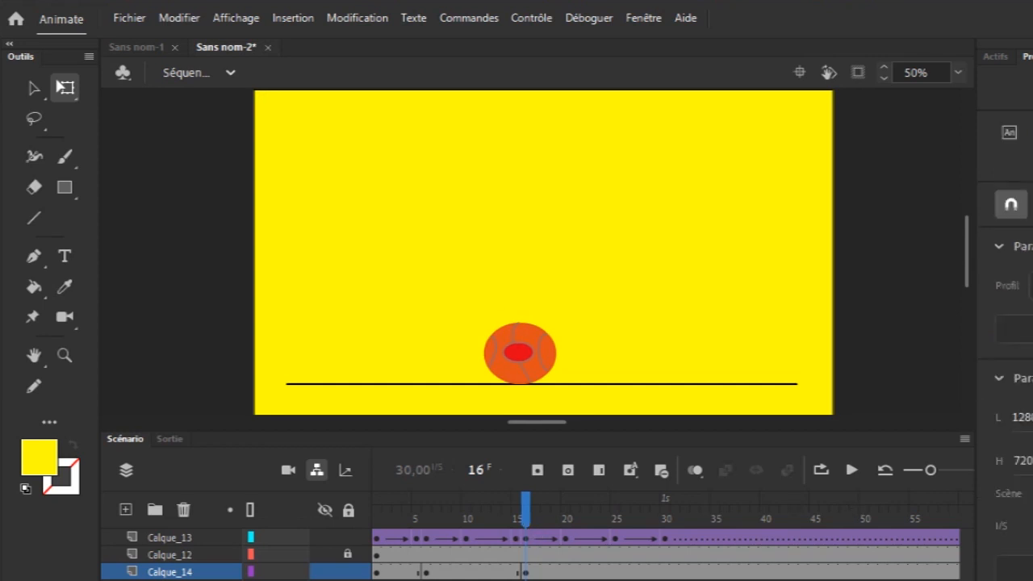
click(655, 267)
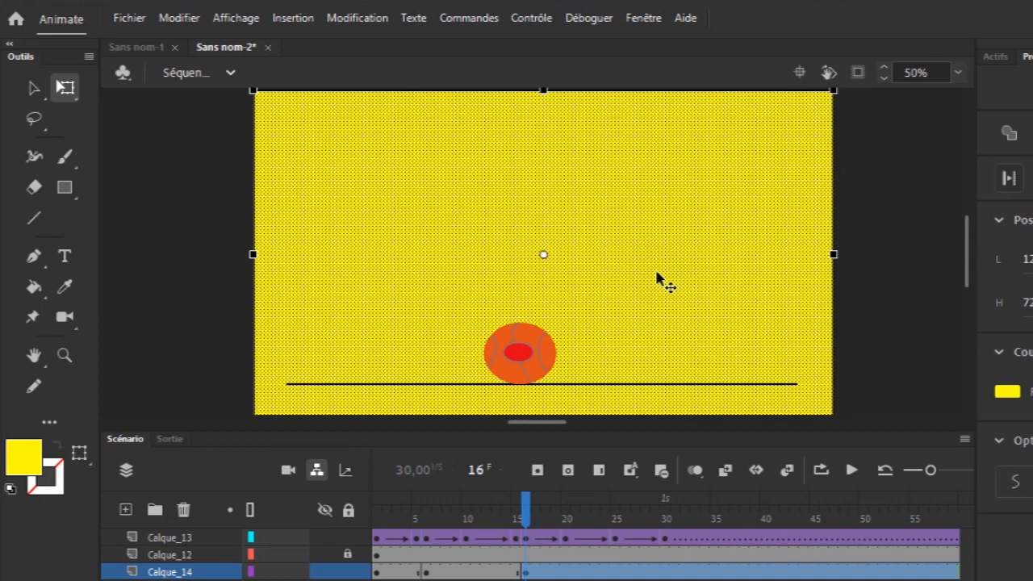
click(1010, 396)
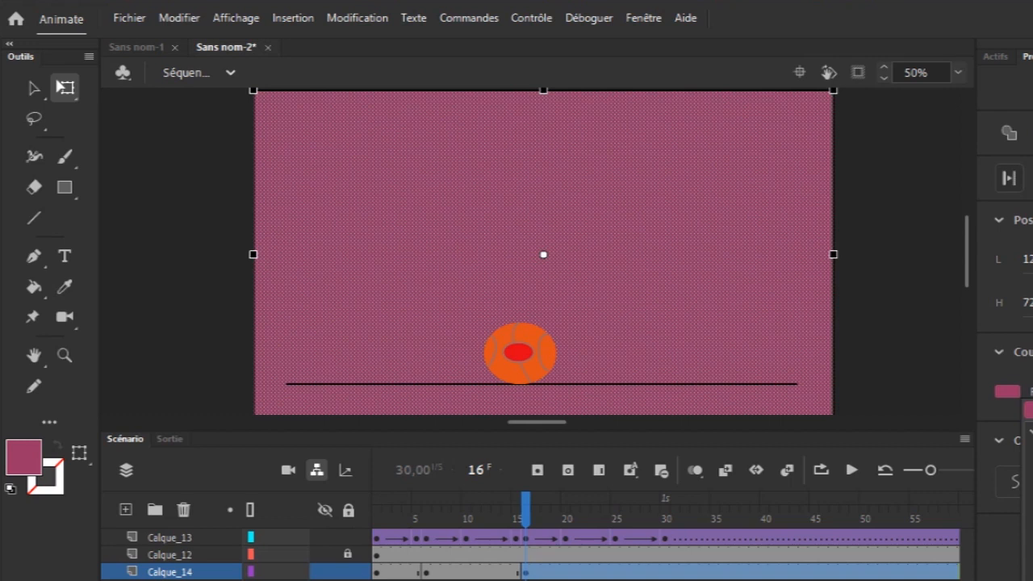
click(1031, 484)
- Insert a keyframe at frame 25 on the background layer and change the rectangle's fill to white
drag(549, 512, 616, 527)
click(617, 572)
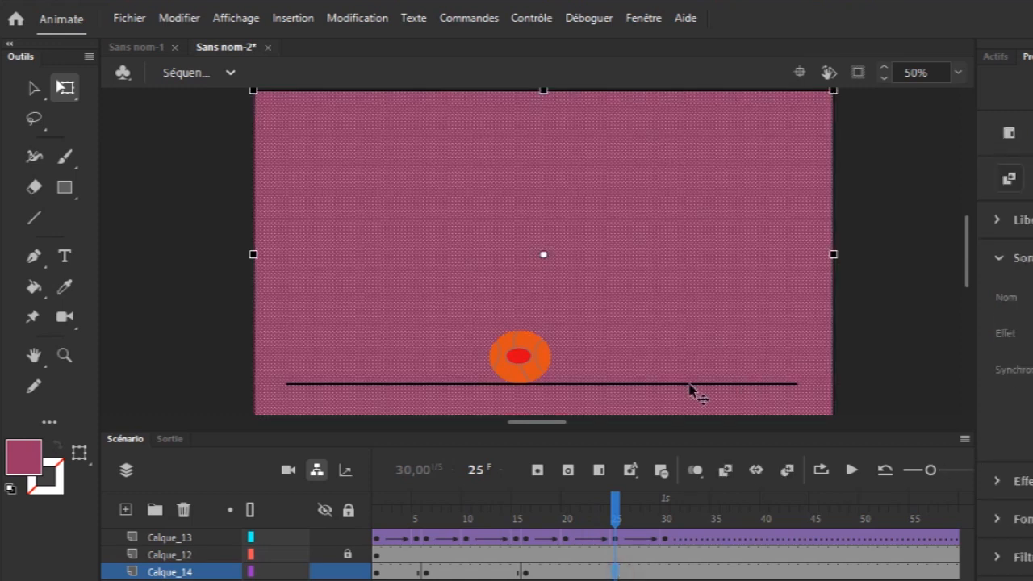
click(692, 331)
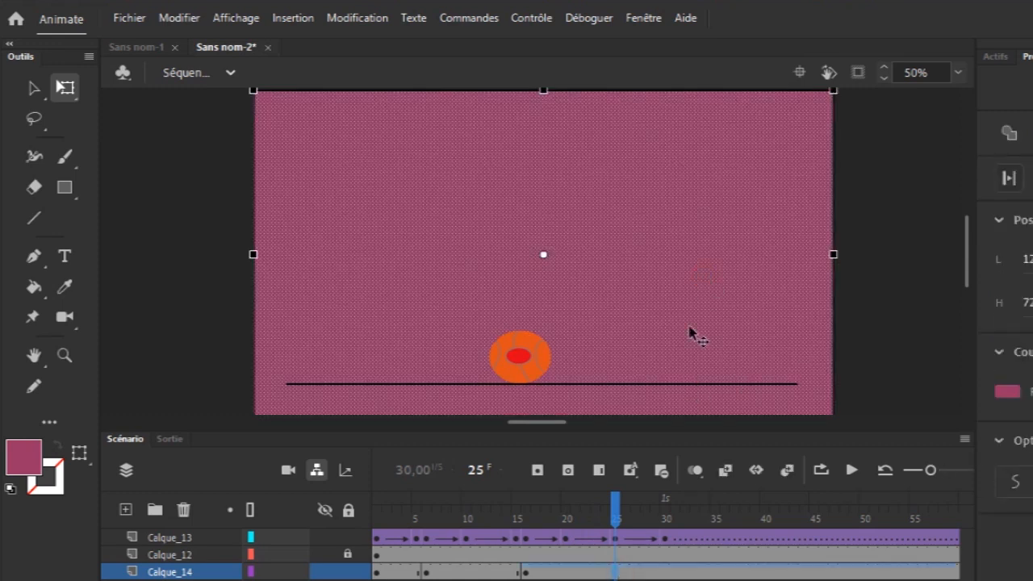
click(538, 470)
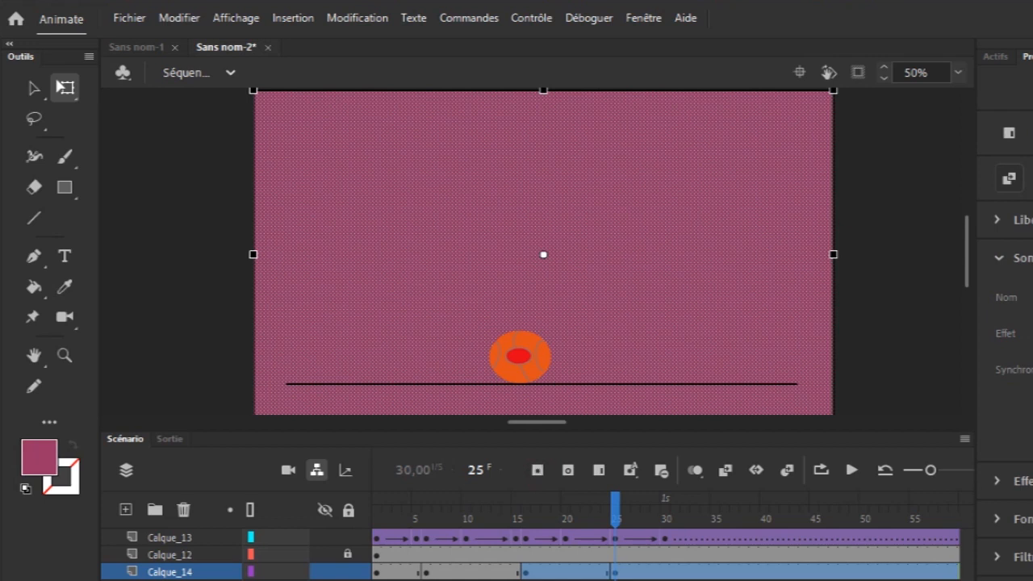
click(652, 327)
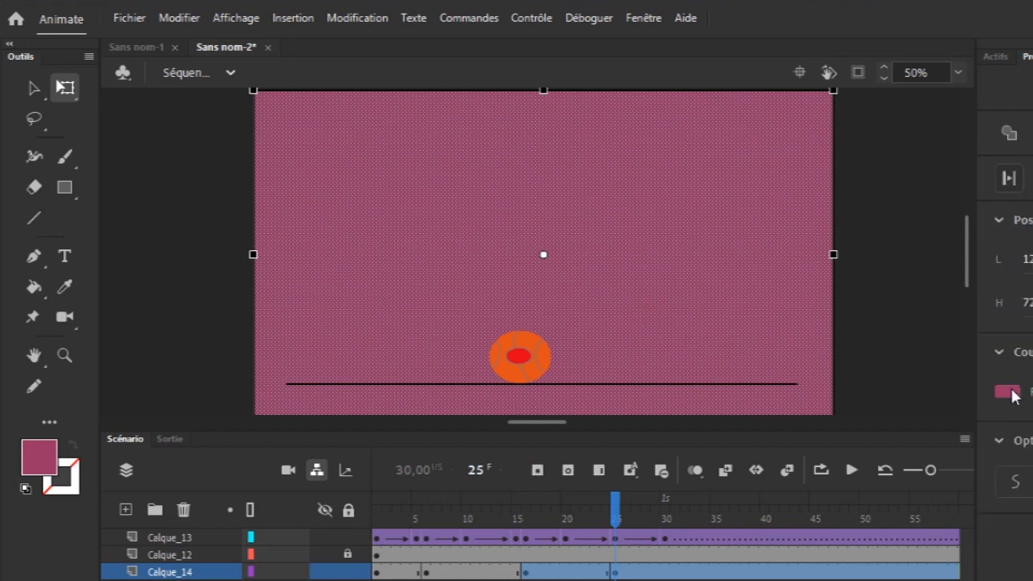
click(1009, 392)
click(1028, 410)
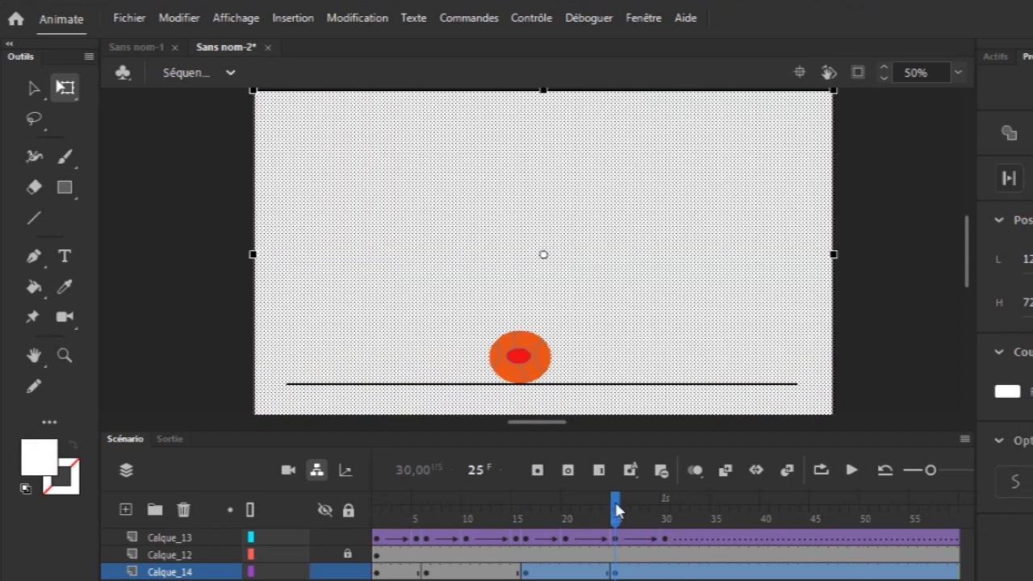
- Play the bounce with its background colour changes twice from frame 1 in the timeline
drag(616, 508, 323, 528)
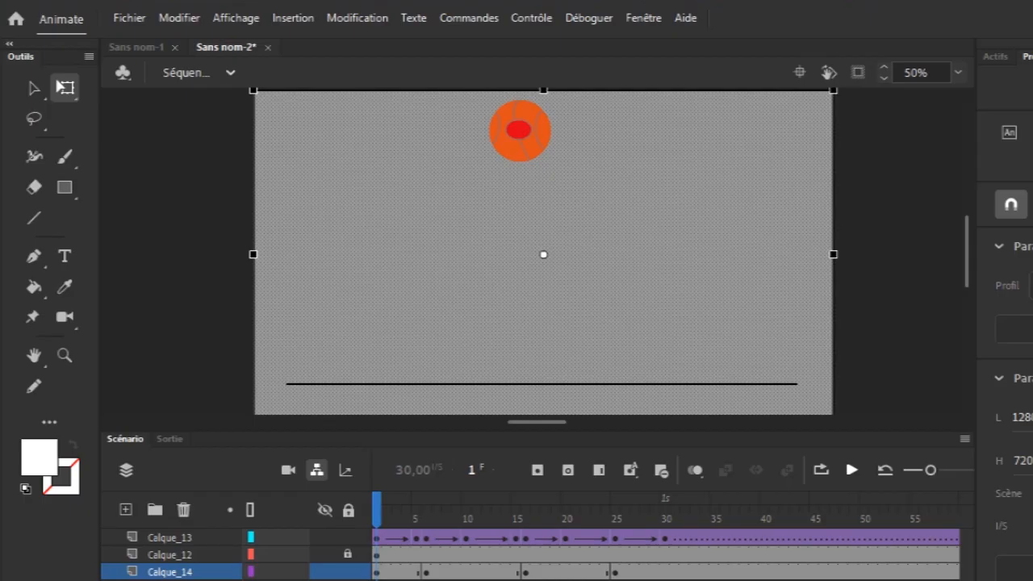
click(854, 471)
click(856, 471)
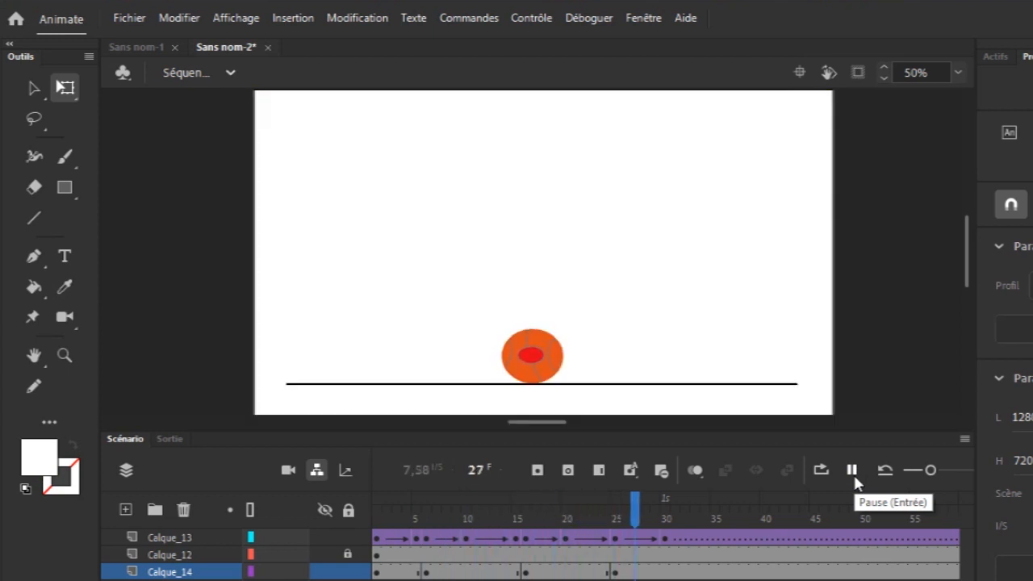
click(853, 471)
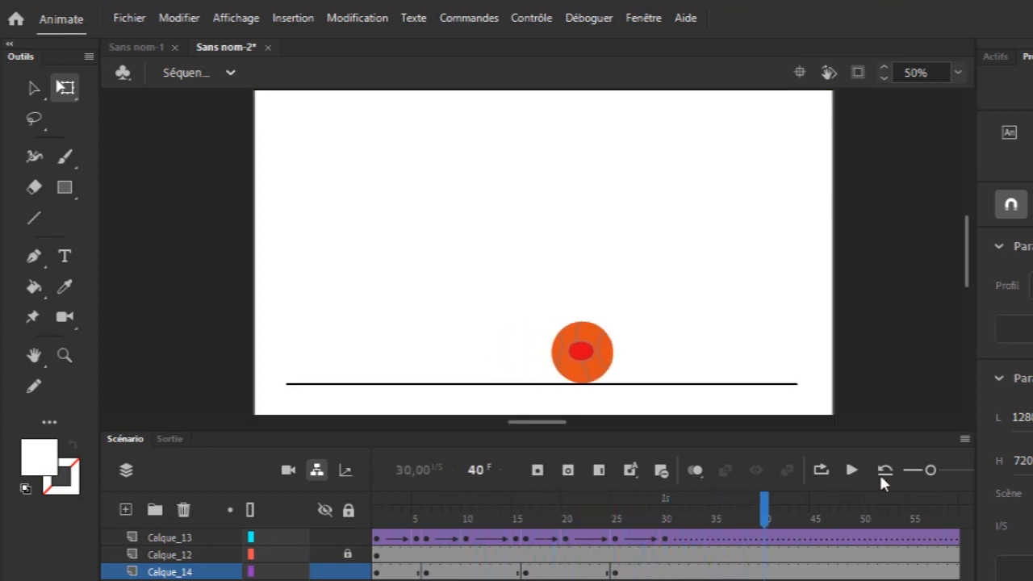
drag(766, 522, 322, 546)
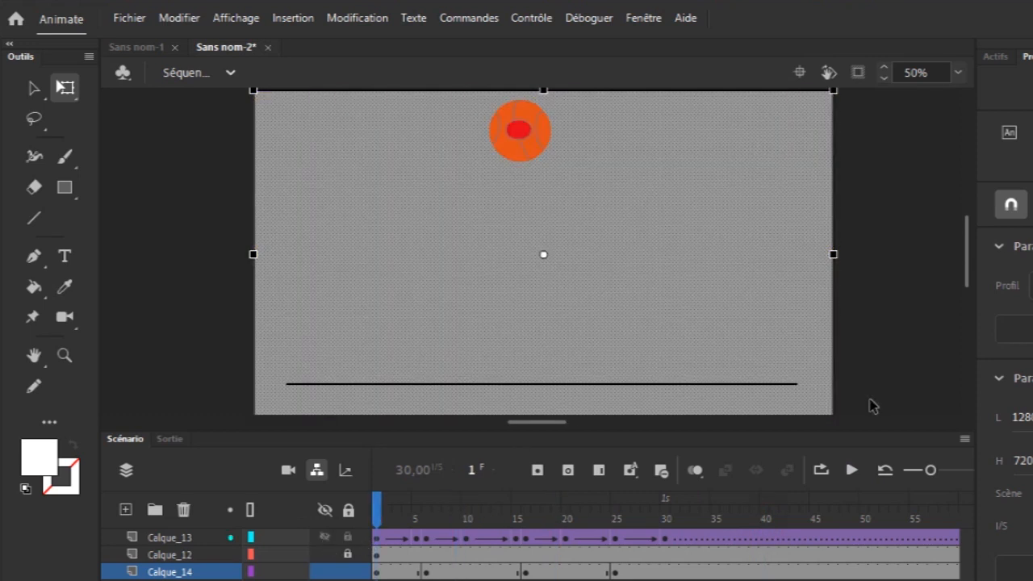
click(852, 472)
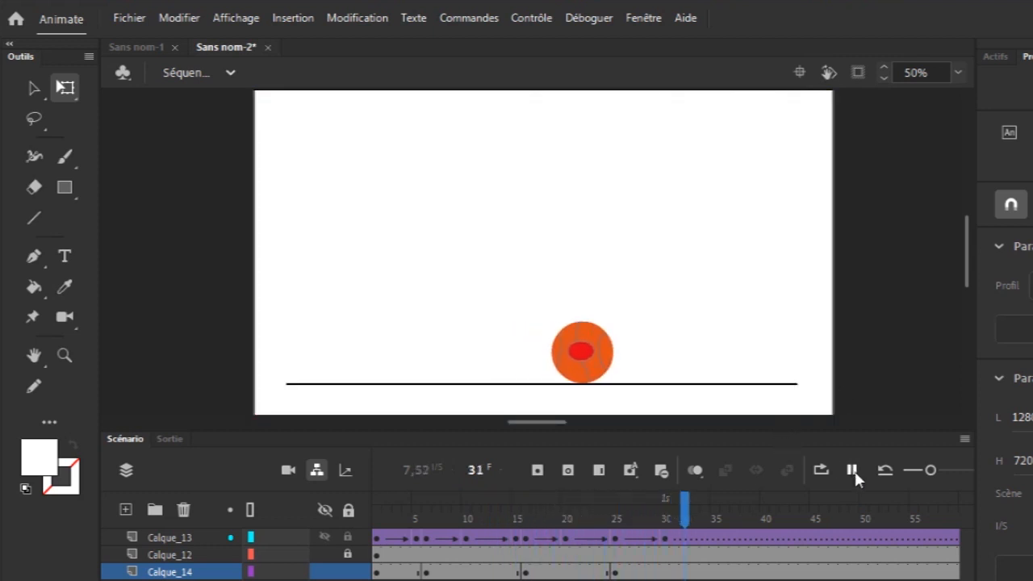
click(855, 473)
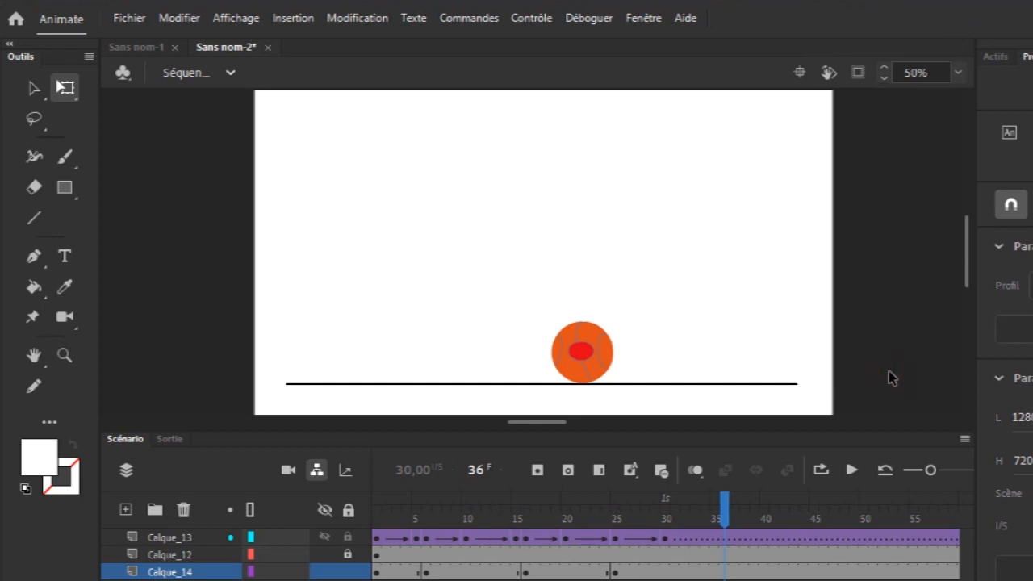
- Test the movie in its own window and replay the animation from frame 1 in the timeline
key(ctrl+Return)
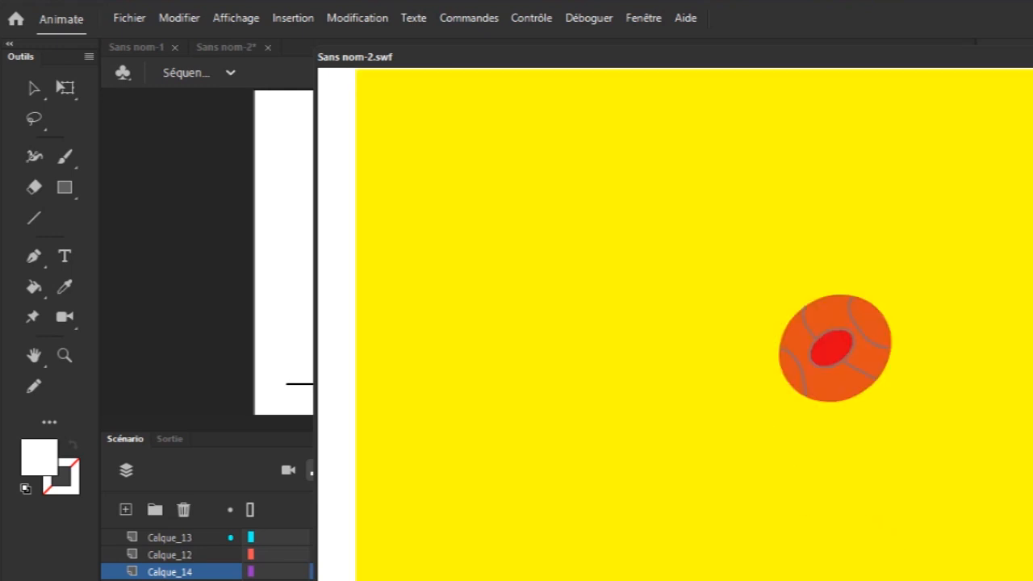
key(ctrl+w)
drag(724, 520, 334, 527)
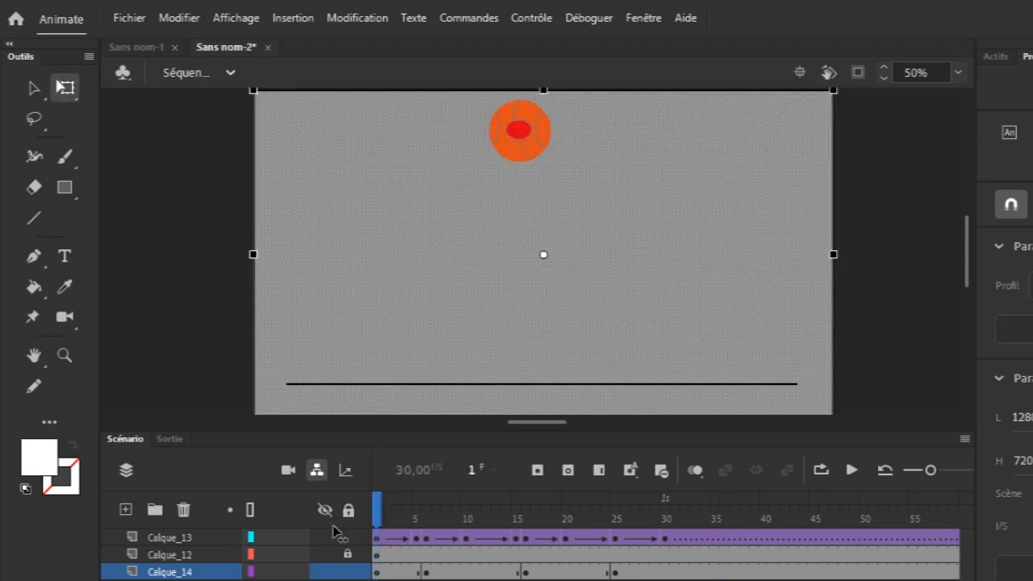
click(853, 473)
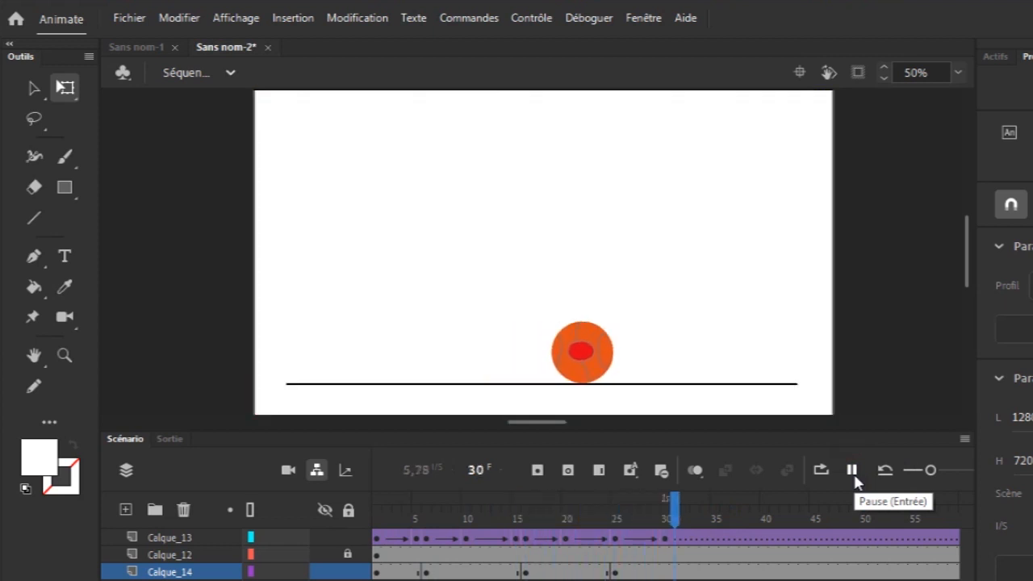
- Stop the playback, switch to the Sans nom-1 document, place the car symbol on the stage and name its layer car
click(853, 471)
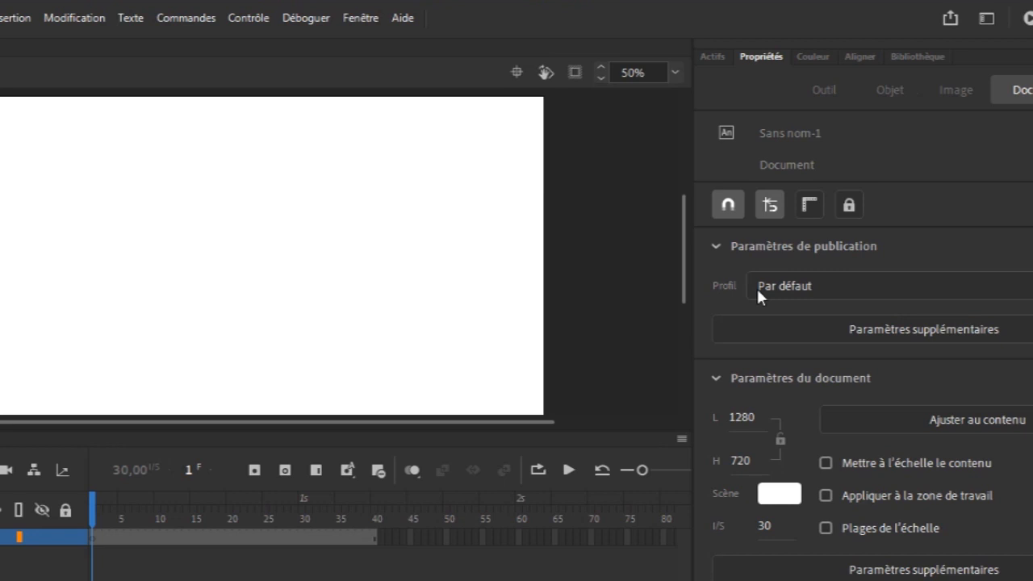
key(ctrl+l)
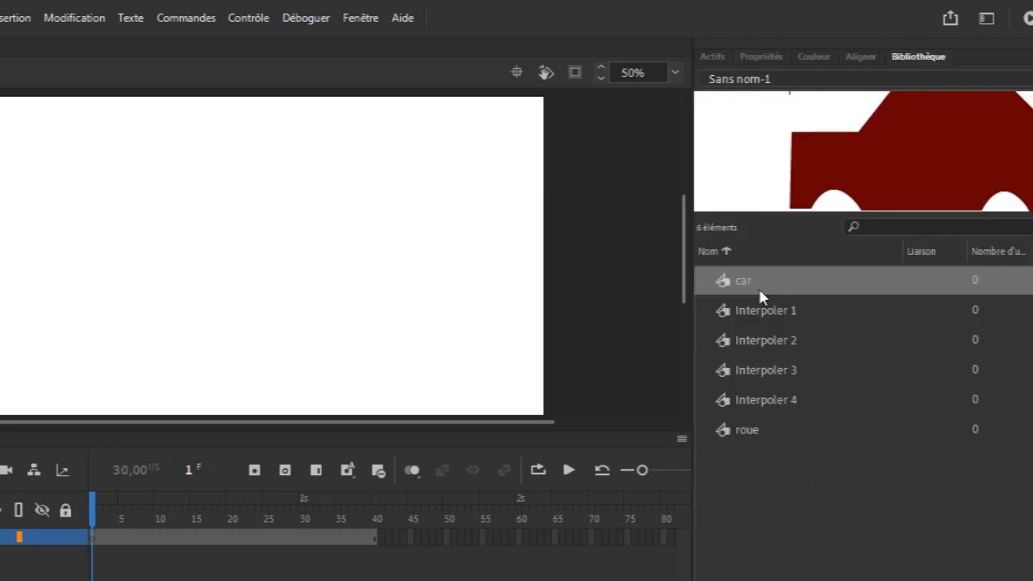
drag(753, 280, 161, 288)
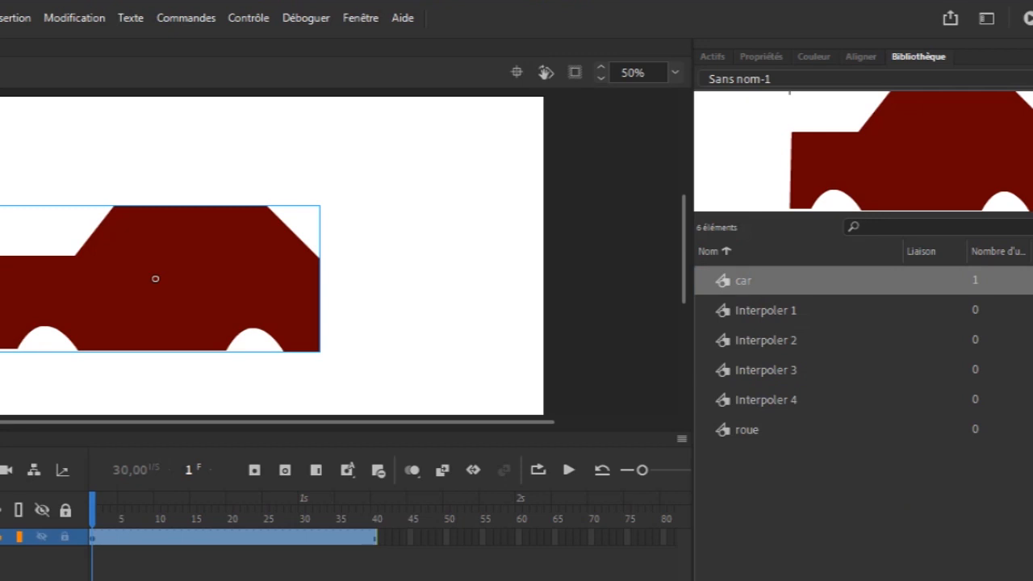
text(car)
key(Return)
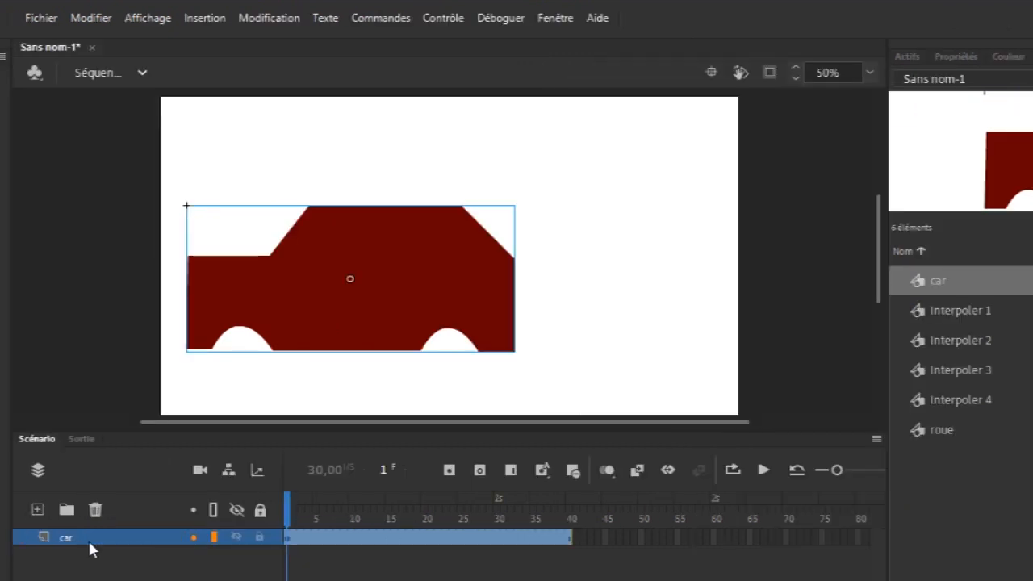
- Add a new layer above car, place the roue symbol from the library on it, and rename the layer r1
click(38, 510)
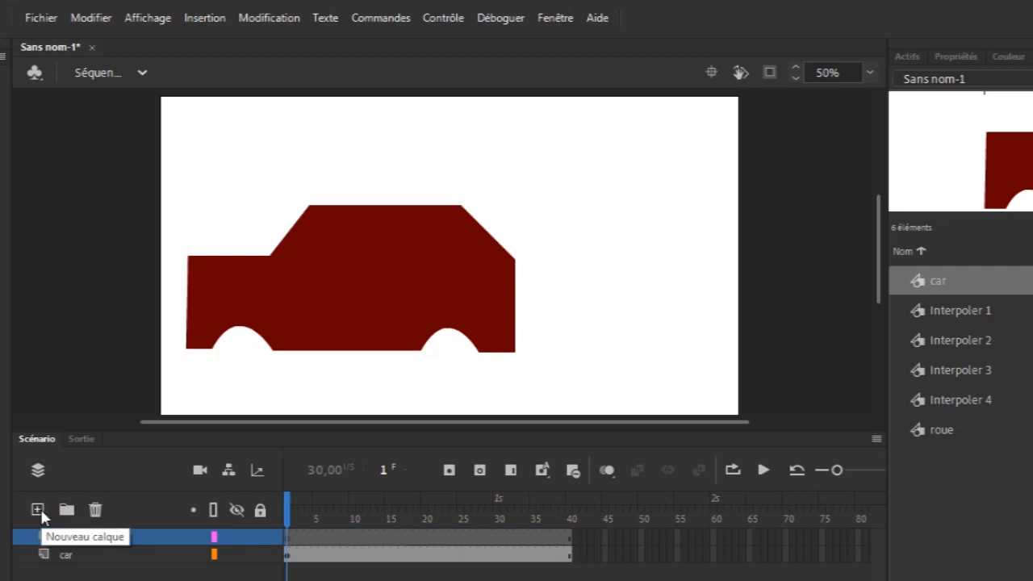
click(946, 432)
drag(954, 428, 555, 257)
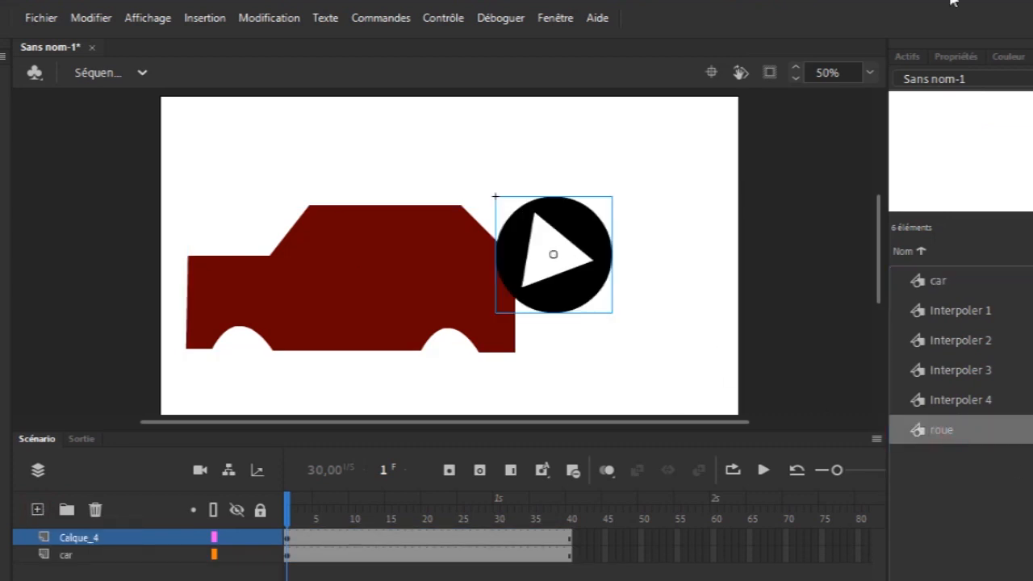
click(591, 235)
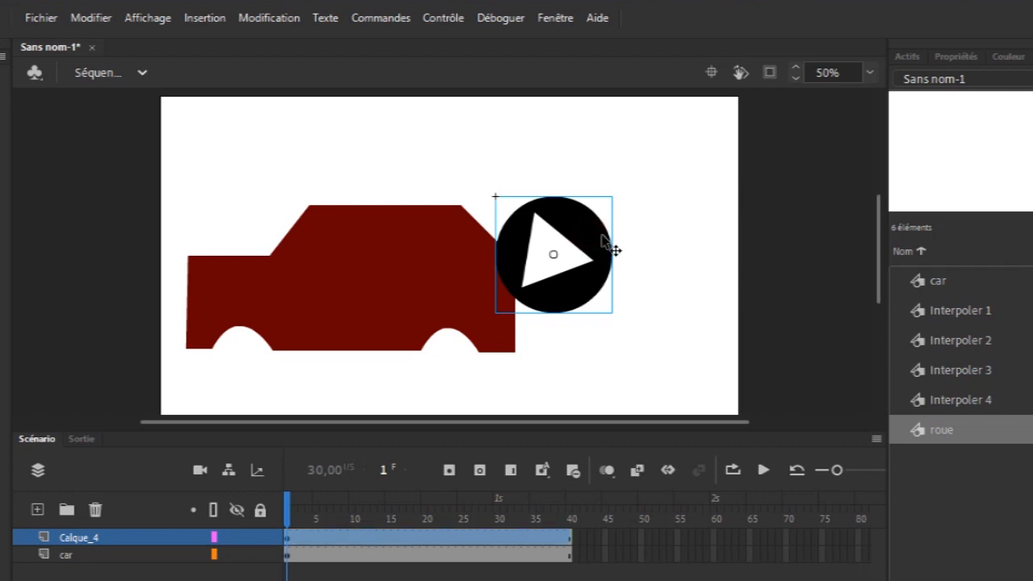
double_click(79, 538)
text(r1)
key(Return)
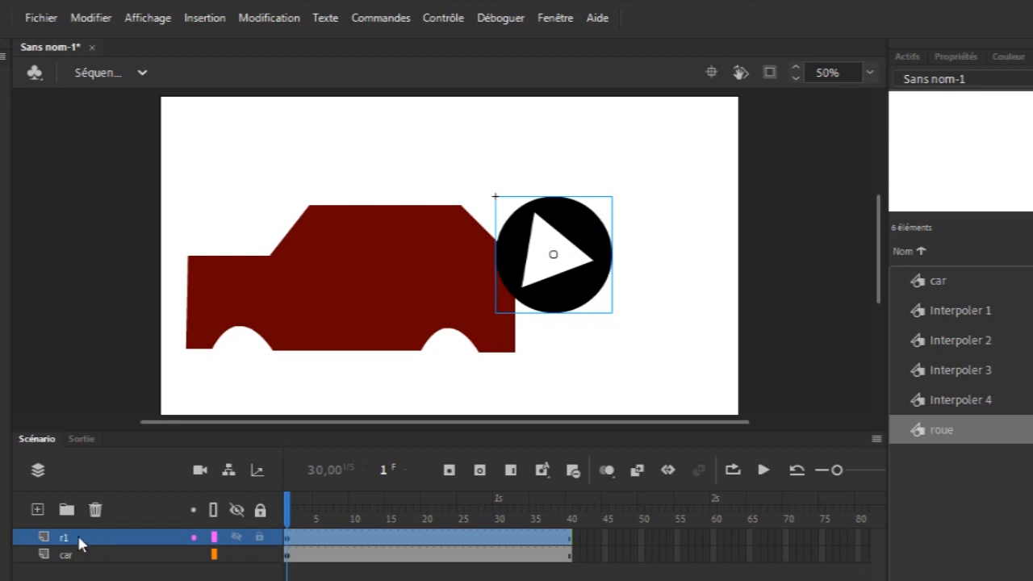
- Move the wheel to the car's front wheel arch and scale it down to fit
drag(595, 237, 295, 339)
key(q)
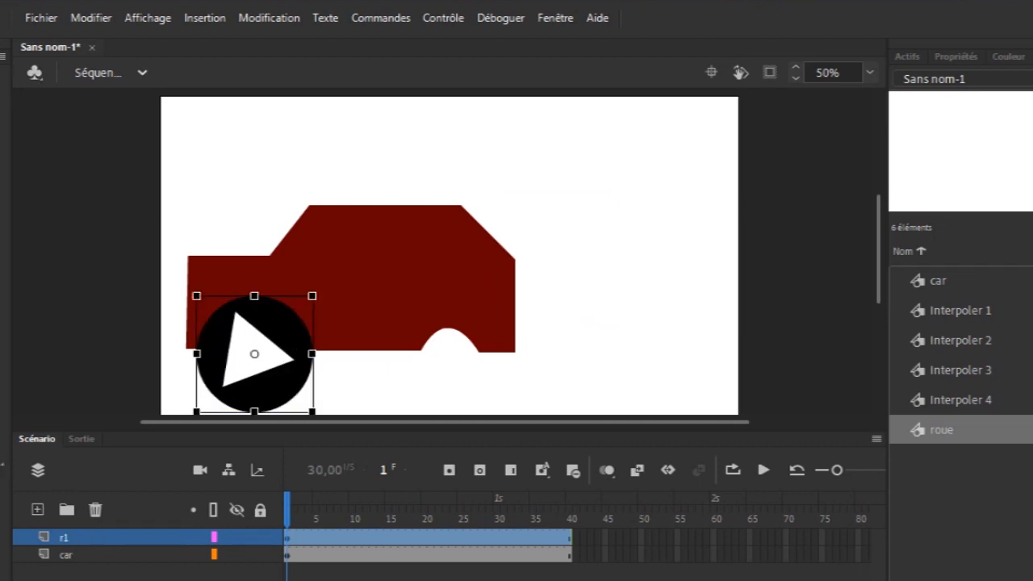
drag(317, 292, 256, 355)
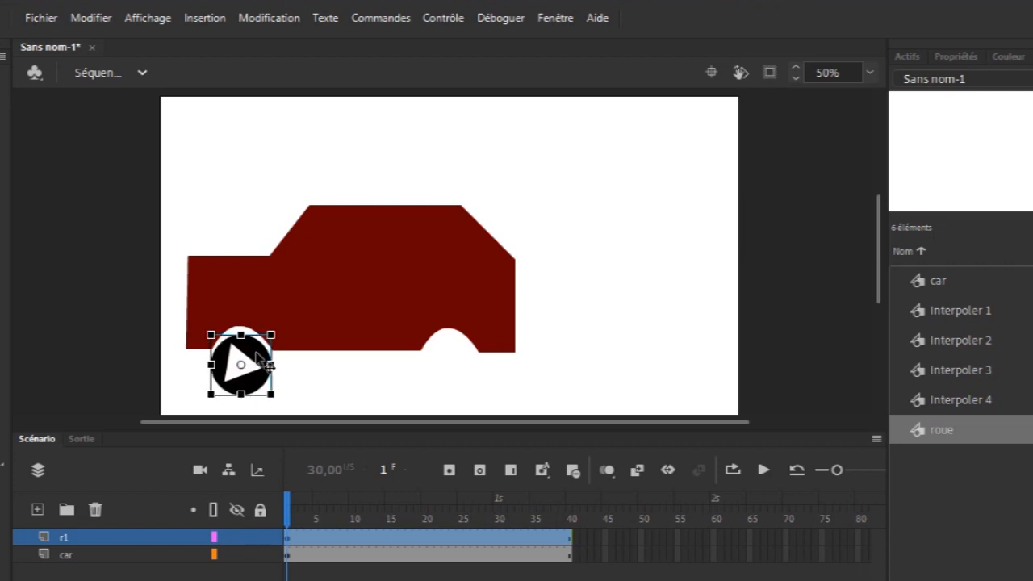
- Duplicate the r1 layer as r2 and move its wheel horizontally to the car's rear wheel arch
right_click(89, 545)
click(151, 231)
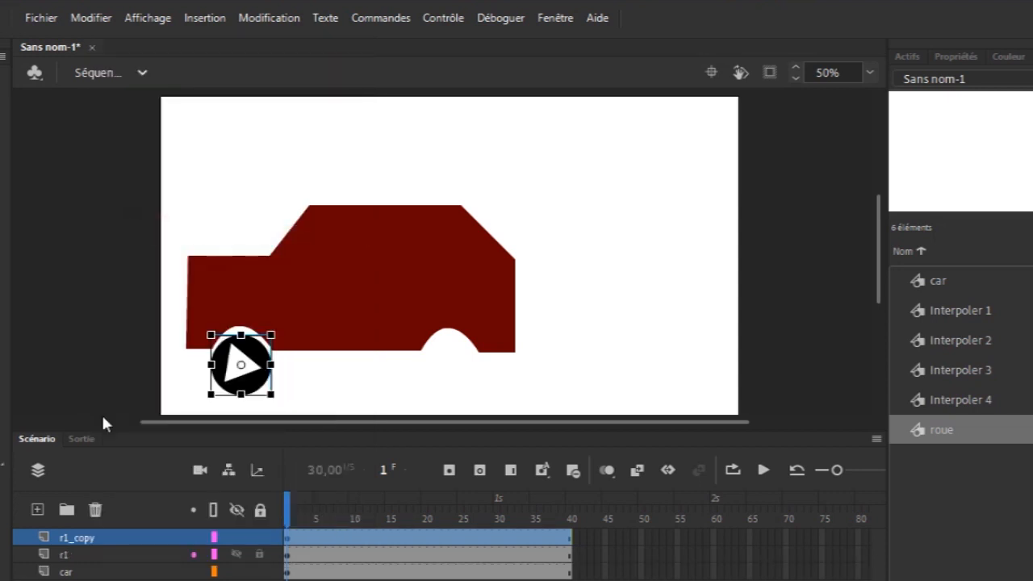
double_click(80, 537)
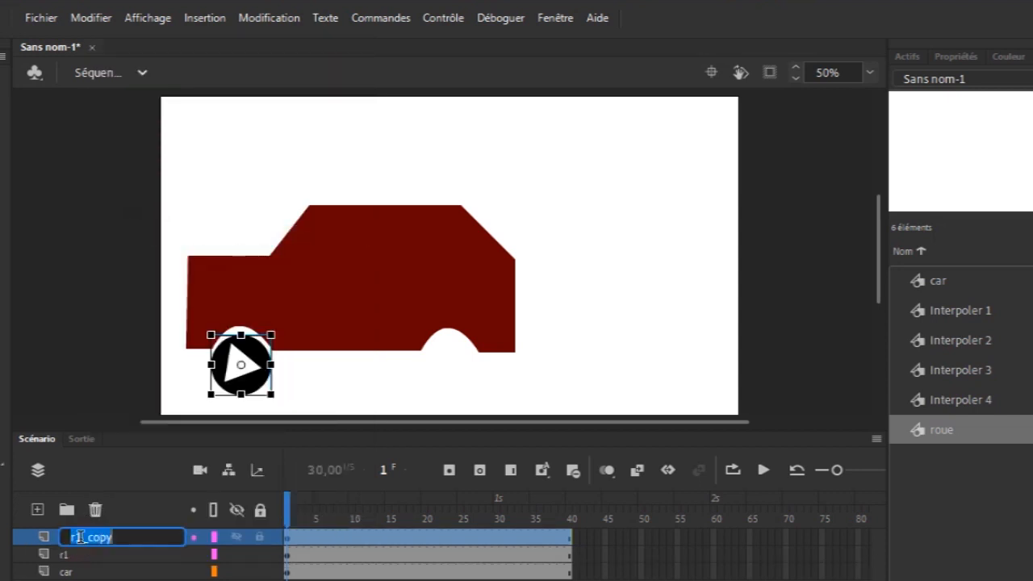
key(End)
key(BackSpace)
key(BackSpace)
key(BackSpace)
text(2)
key(Return)
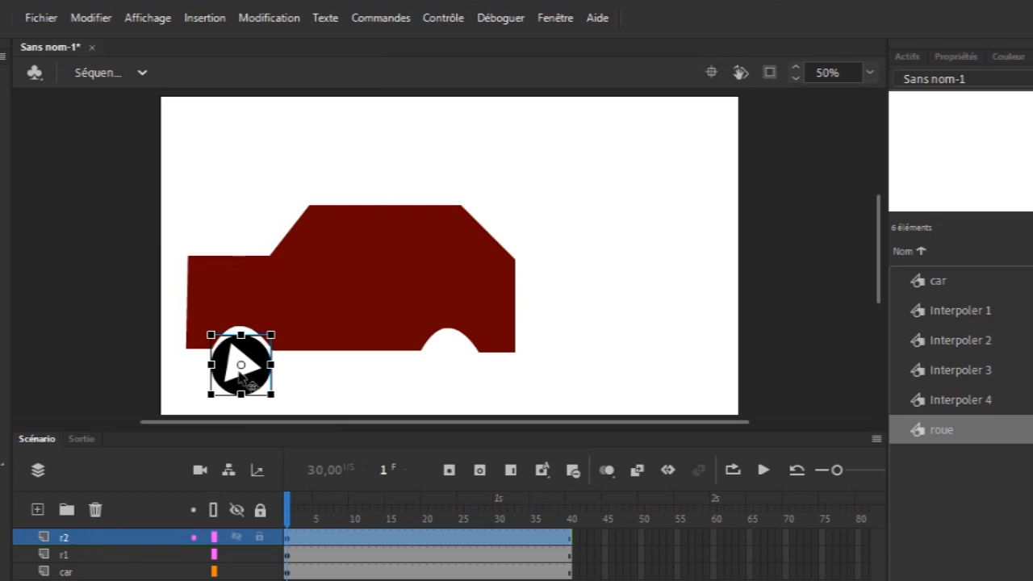
drag(270, 365, 475, 366)
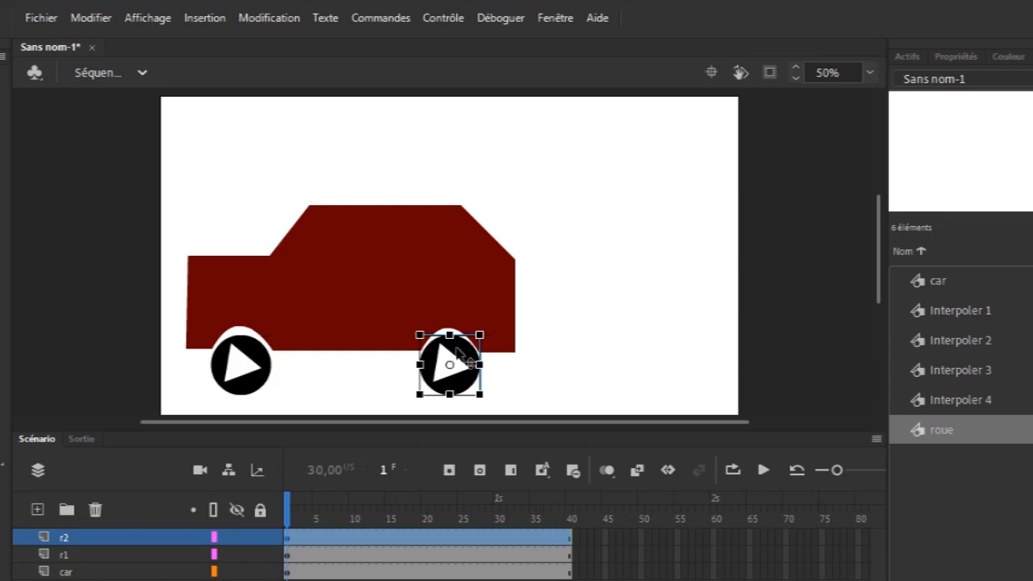
- Move the car and both wheels together off the stage to the right and scale them down proportionally
drag(151, 186, 601, 438)
click(870, 71)
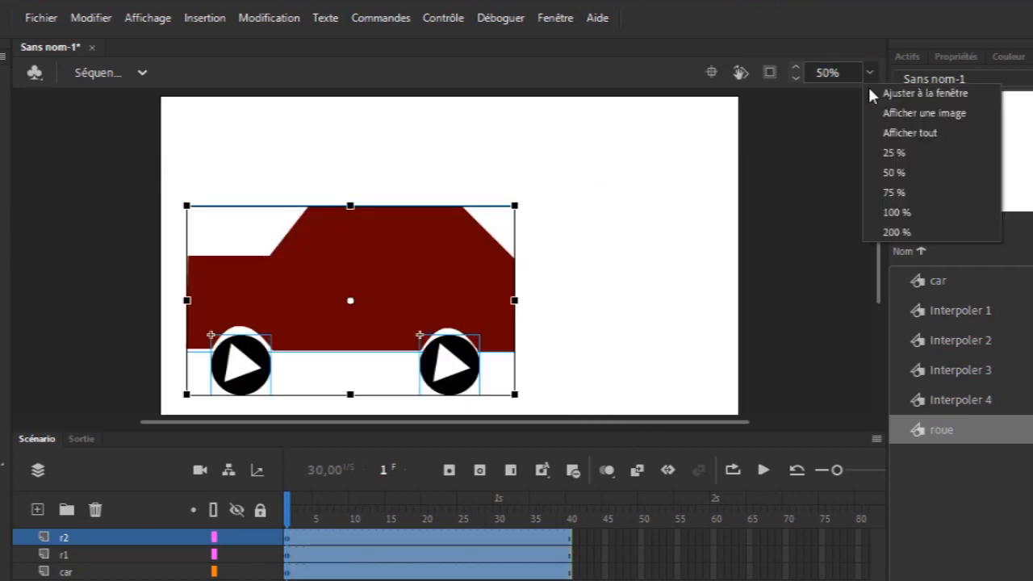
click(892, 153)
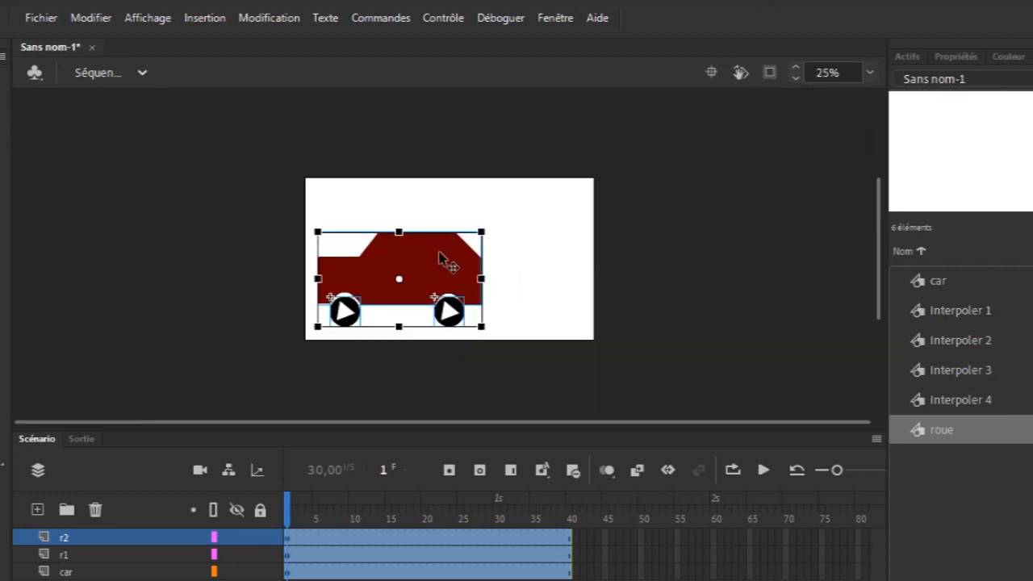
drag(436, 263, 786, 272)
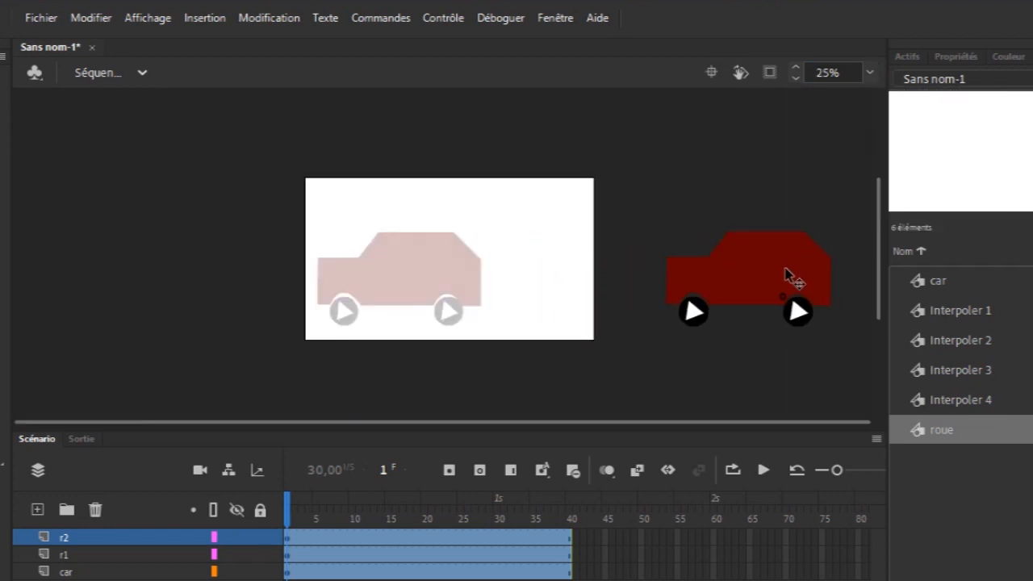
drag(787, 276, 788, 275)
drag(832, 232, 793, 254)
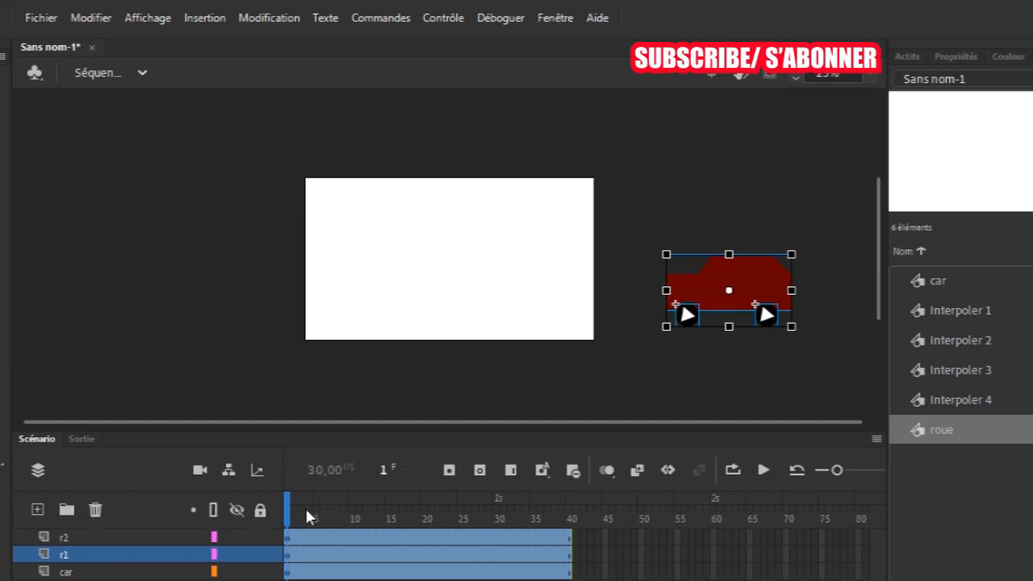
- Insert keyframes at frame 25 on the car, r1 and r2 layers and move the whole car onto the stage, slightly left of centre
click(194, 580)
click(134, 575)
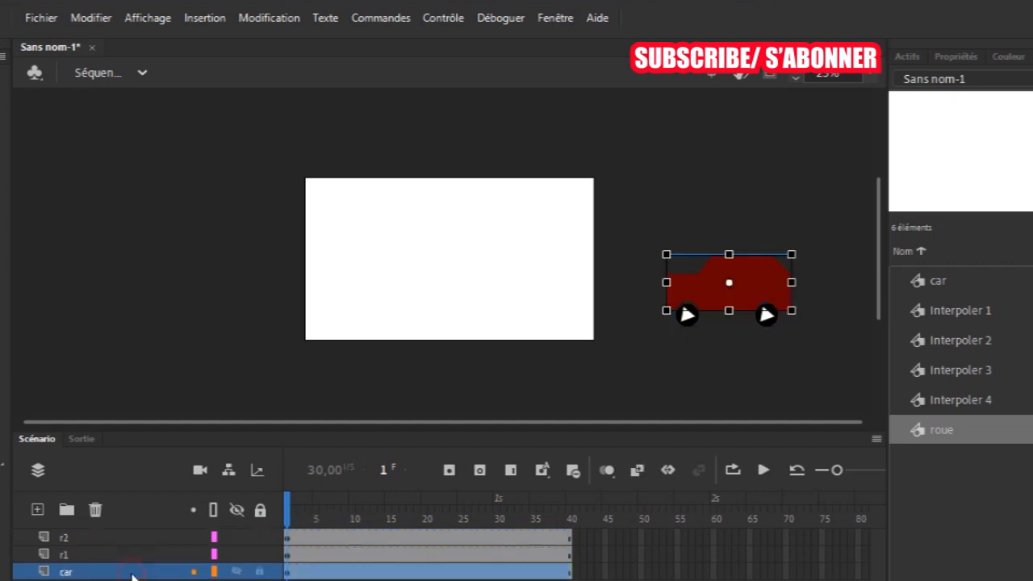
click(460, 575)
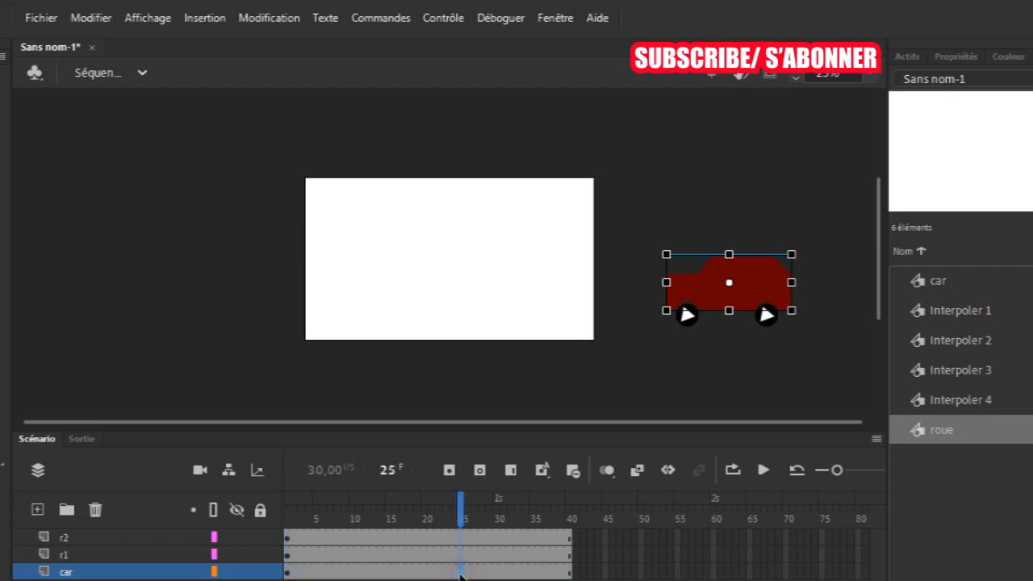
click(451, 472)
click(462, 555)
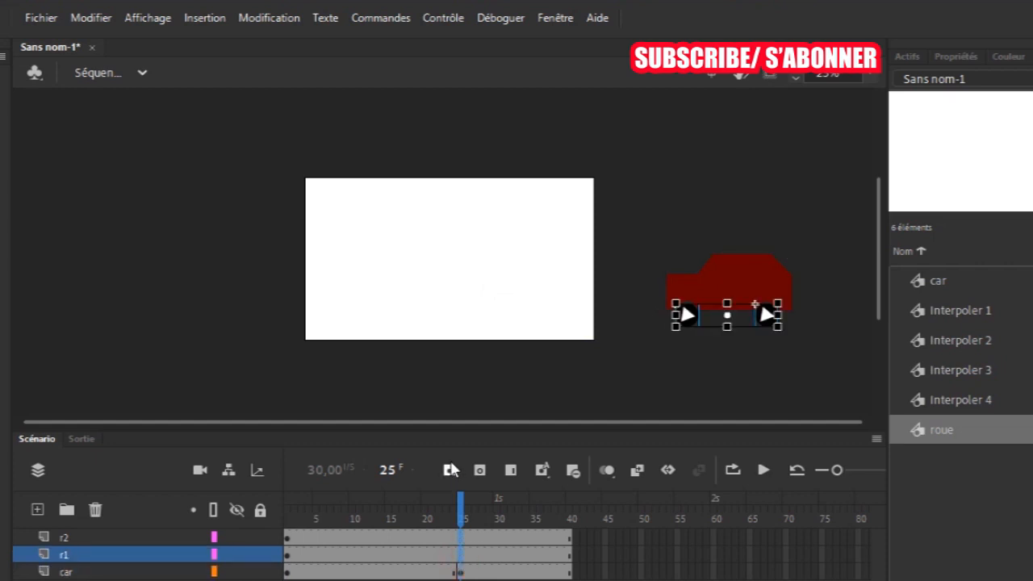
drag(646, 233, 826, 352)
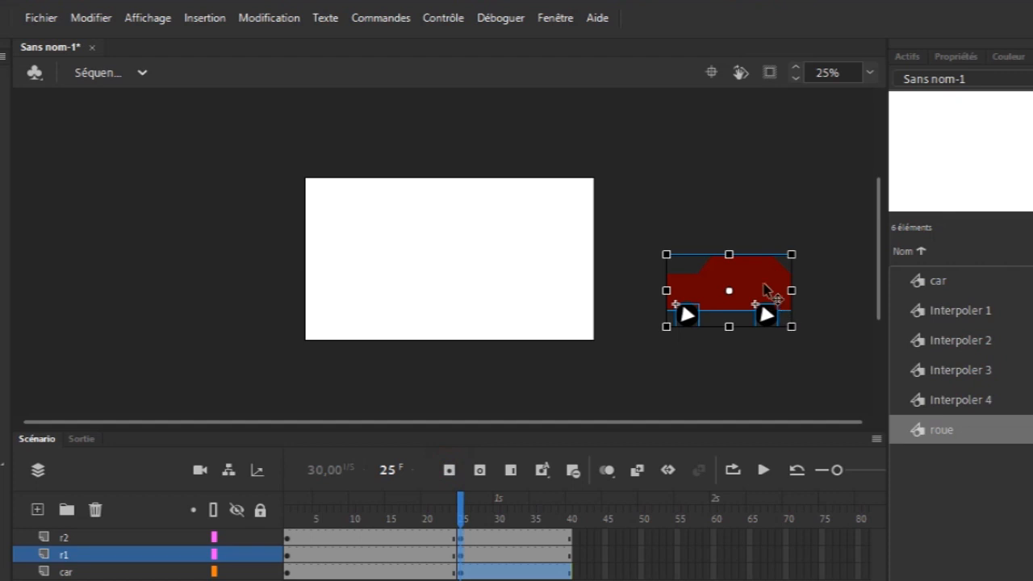
drag(764, 284, 461, 282)
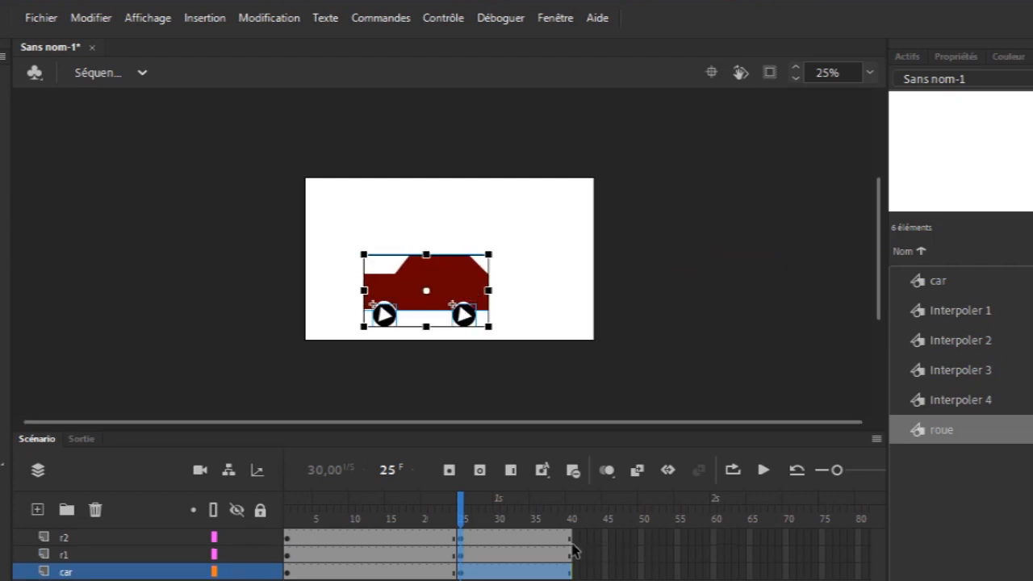
- Insert keyframes at frame 40 on all three layers, keeping the car stopped on the stage
click(570, 538)
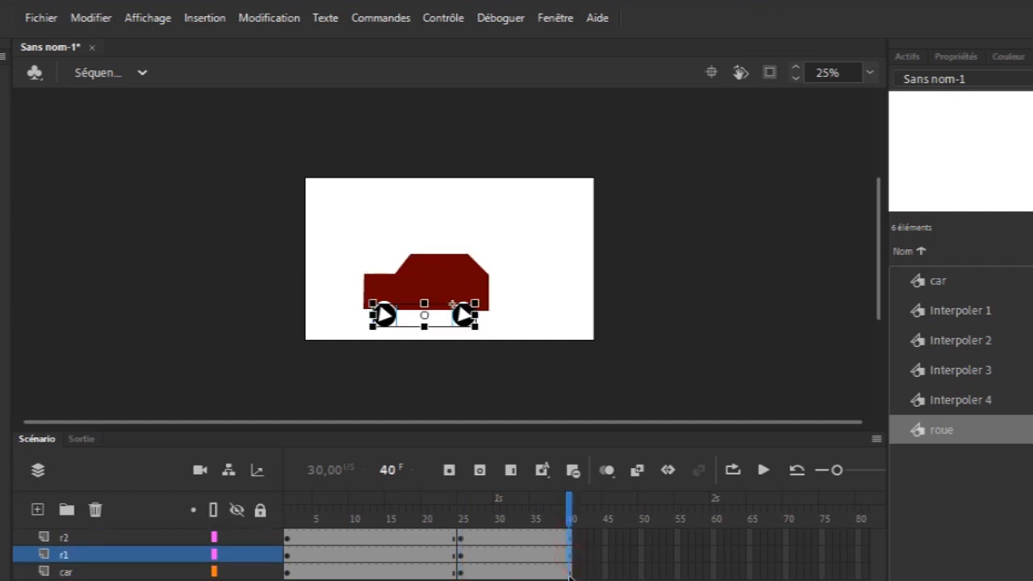
click(570, 572)
click(450, 475)
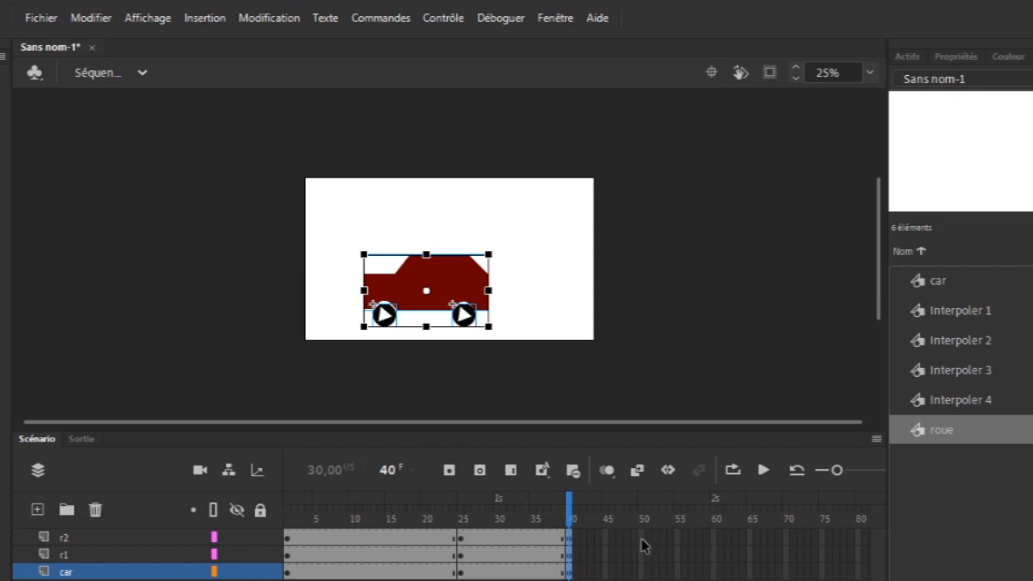
- Insert keyframes at frame 50 on all three layers and move the car with its wheels off the stage to the left
drag(642, 537, 646, 573)
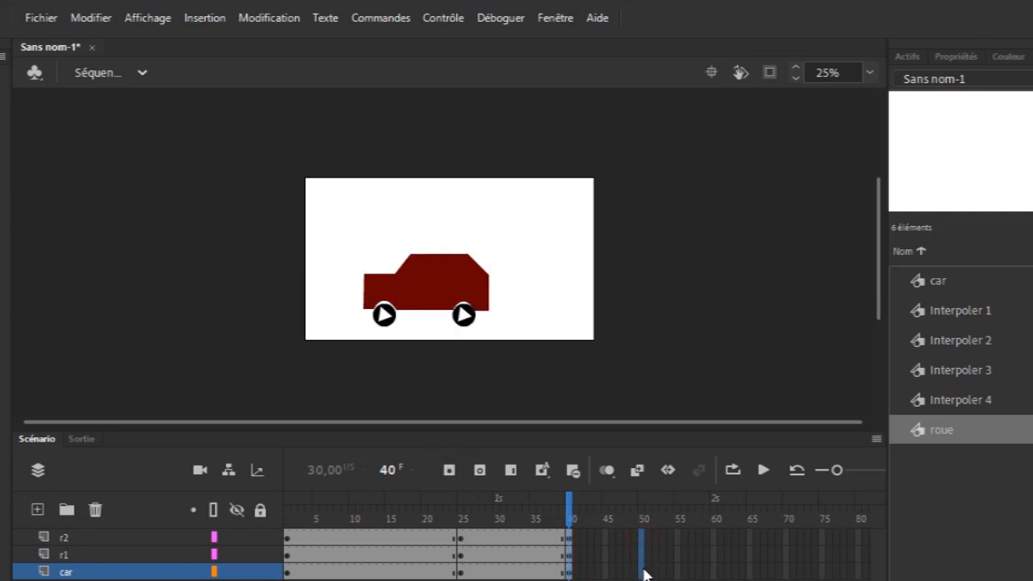
click(449, 471)
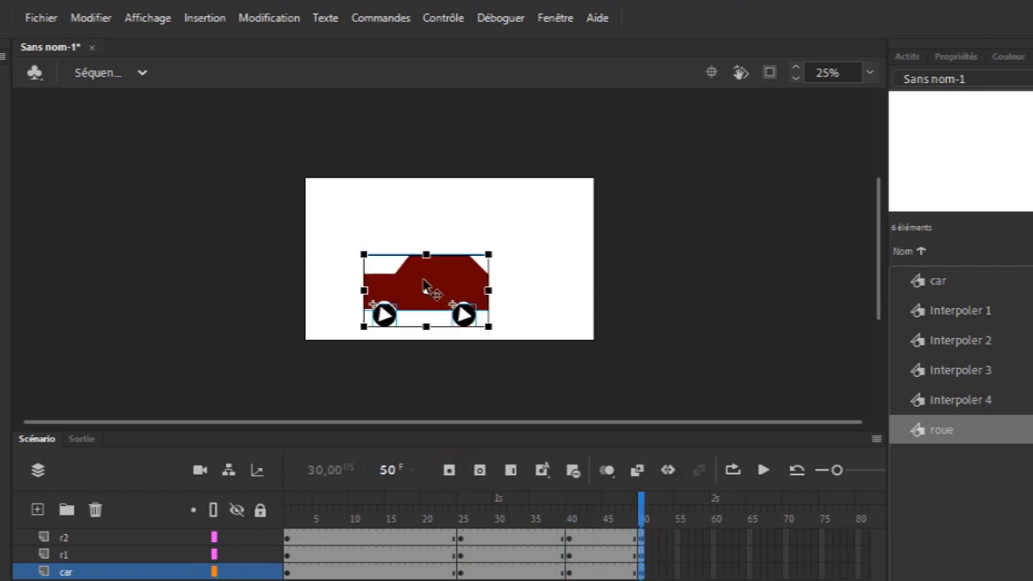
drag(424, 285, 183, 274)
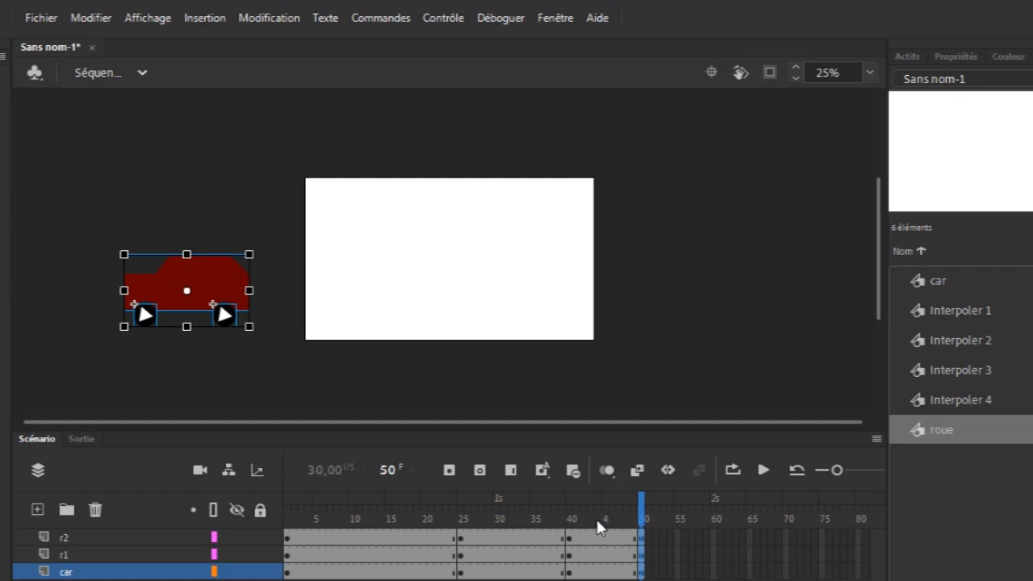
- Create classic tweens between all keyframes on the three layers and play the animation from frame 1
drag(646, 519, 274, 525)
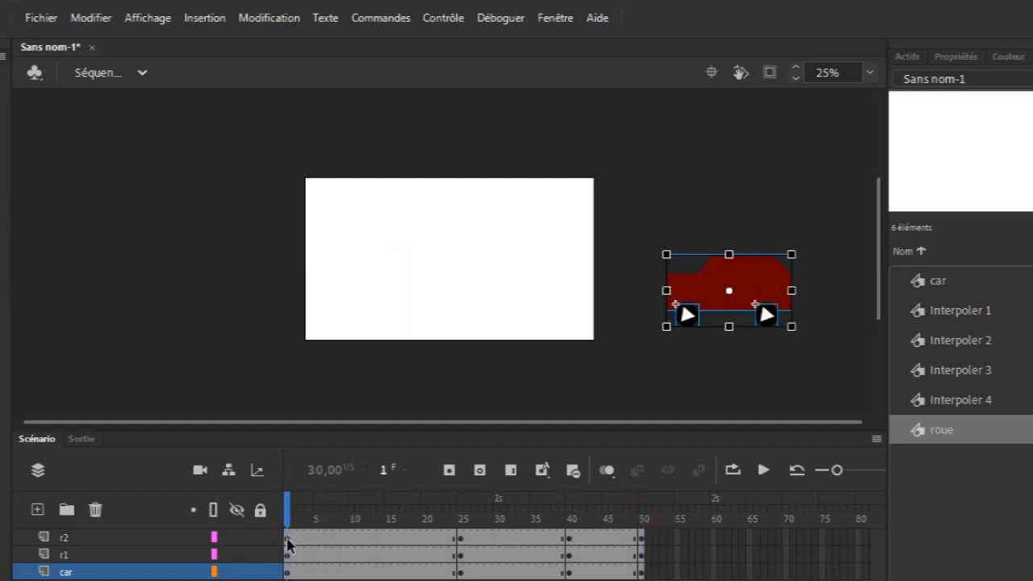
click(289, 539)
click(643, 575)
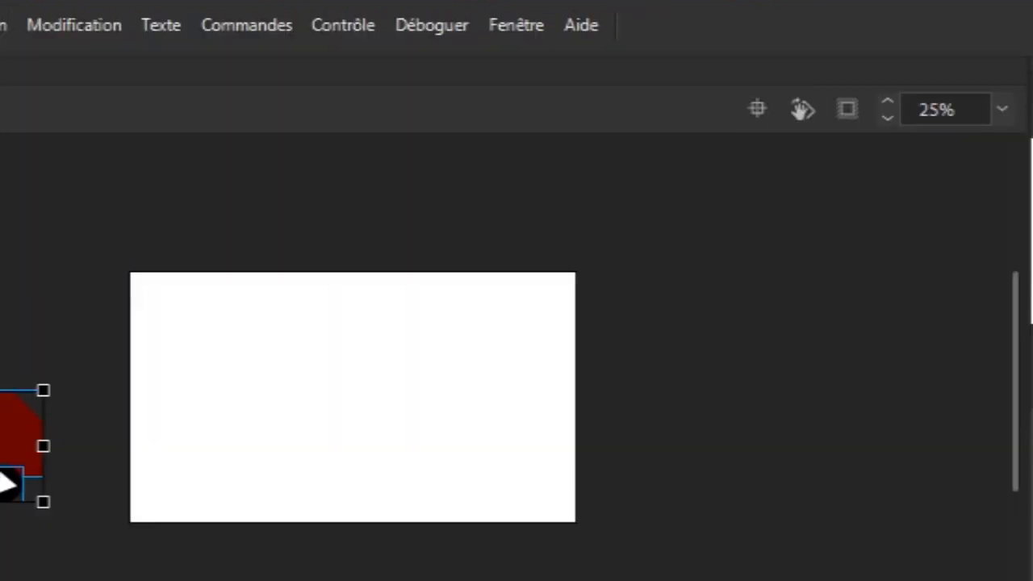
right_click(273, 578)
click(521, 14)
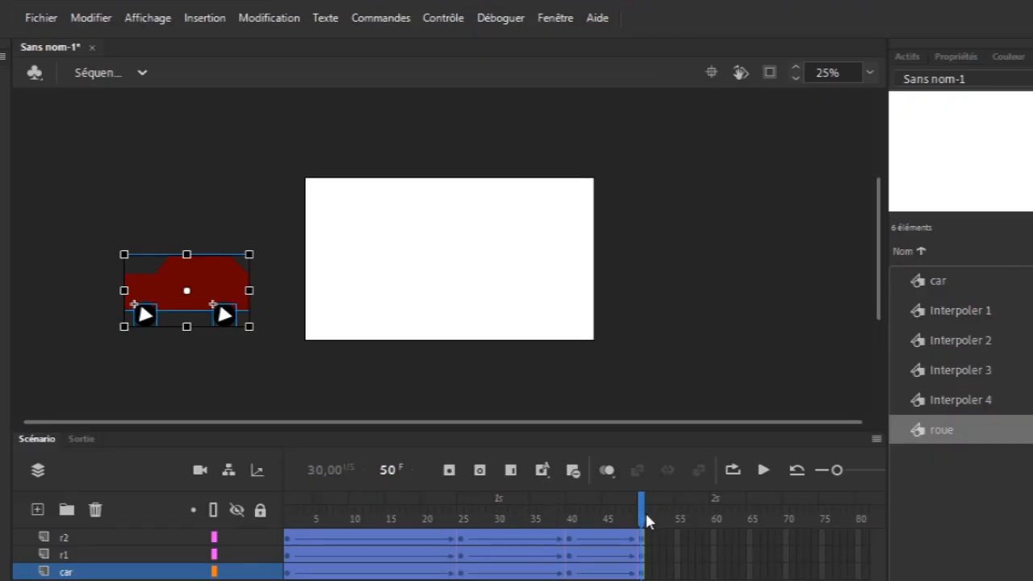
drag(646, 519, 289, 517)
click(764, 471)
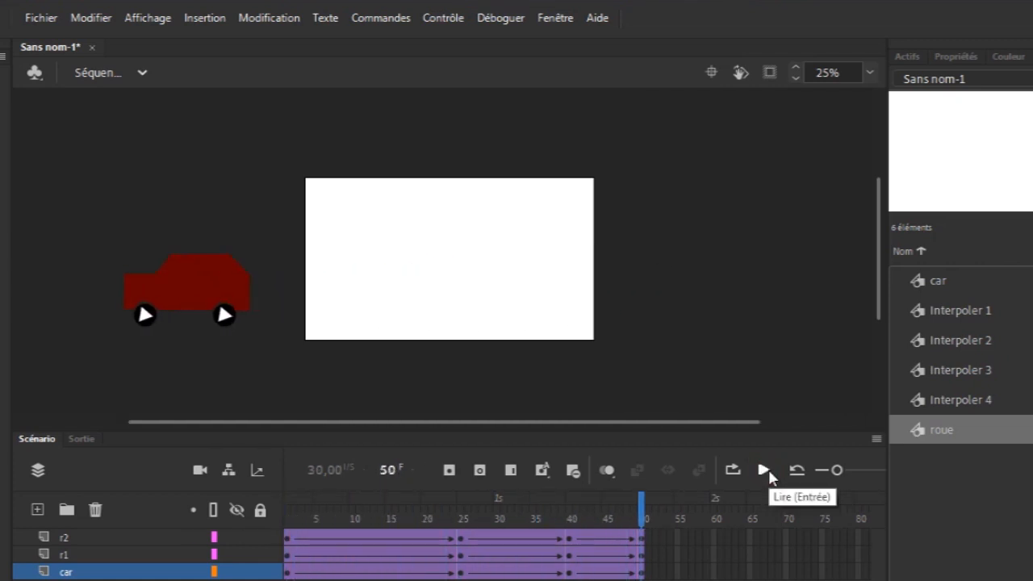
- Move the last keyframes of the r2, r1 and car layers from frame 50 to frame 65
click(642, 539)
click(644, 556)
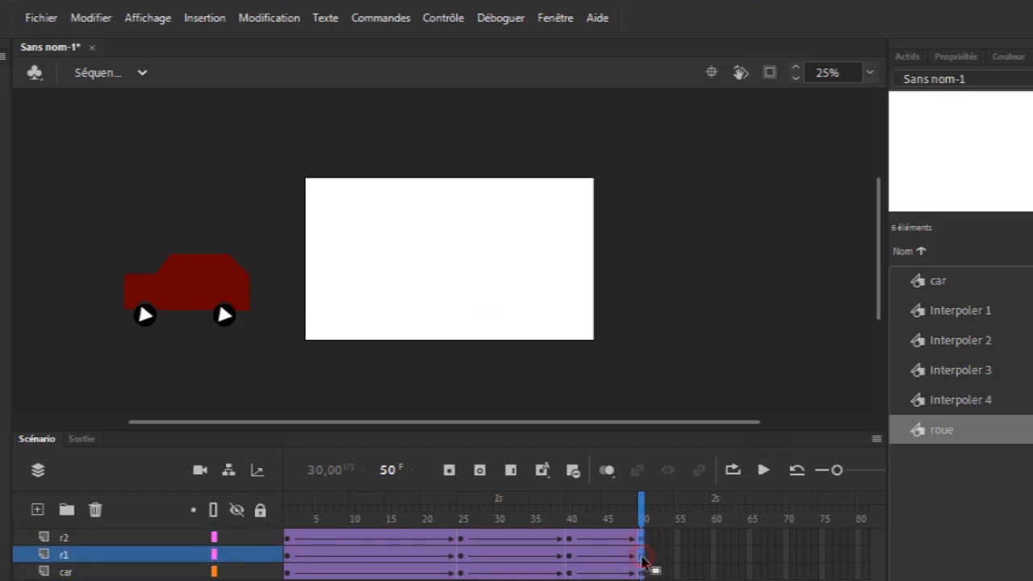
click(643, 572)
drag(644, 556, 752, 546)
- Move the frame 40 keyframes of the r2, r1 and car layers to frame 50 and play the animation from frame 1
click(570, 548)
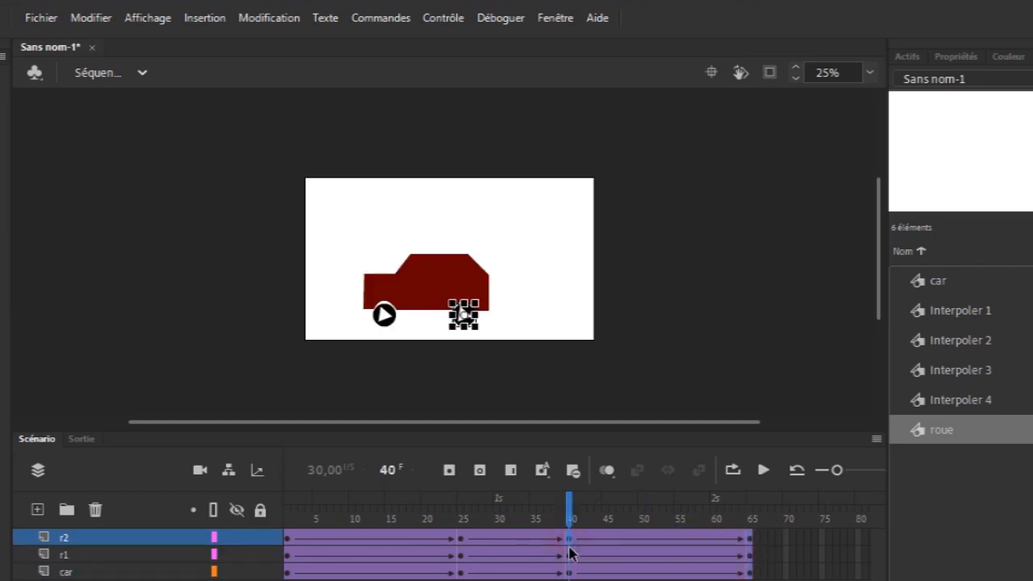
click(569, 560)
click(570, 574)
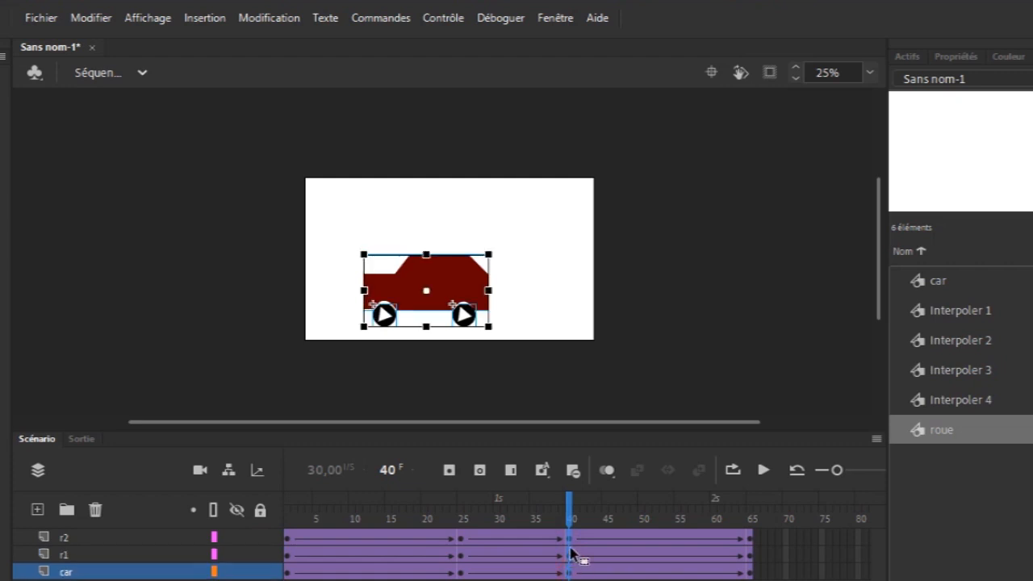
drag(571, 546, 653, 554)
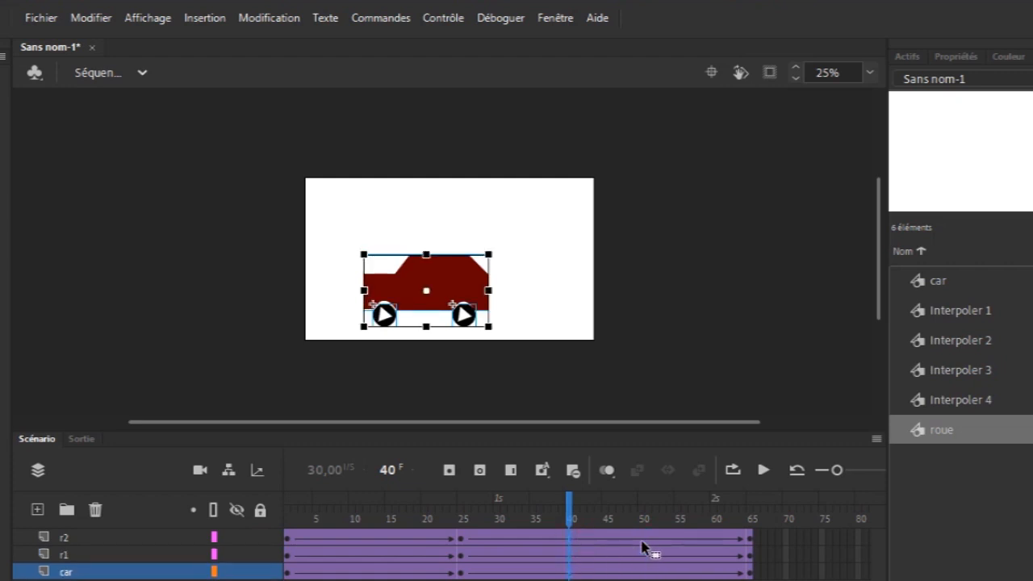
drag(634, 510, 41, 543)
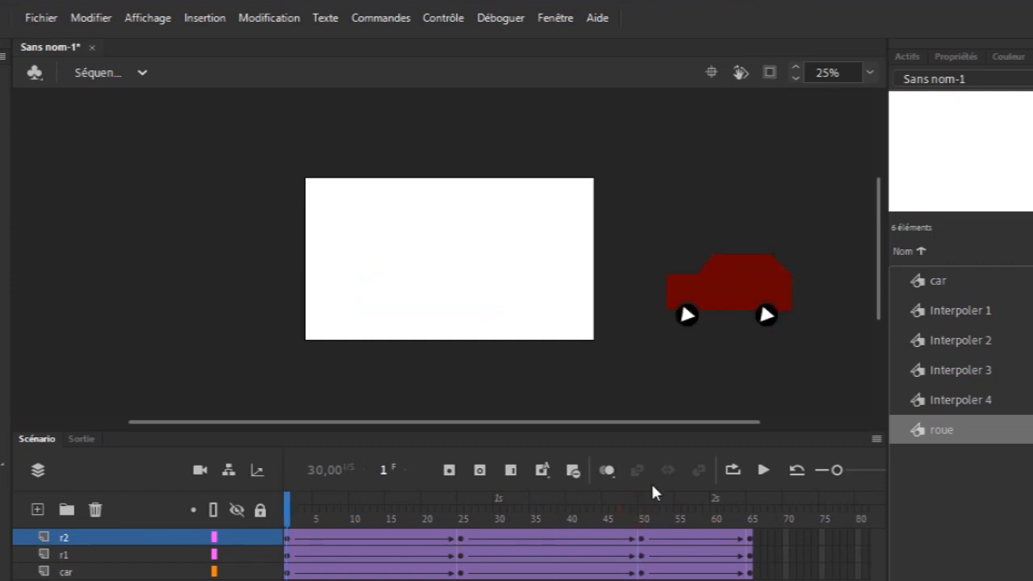
click(765, 471)
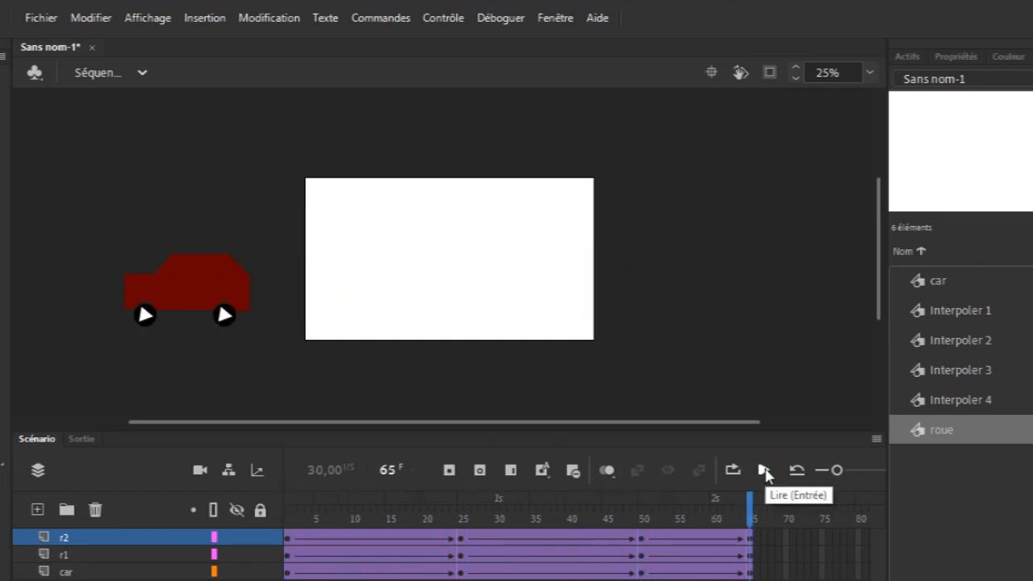
- Insert a keyframe at frame 5 on the r1 layer and rotate the front wheel counterclockwise
click(154, 556)
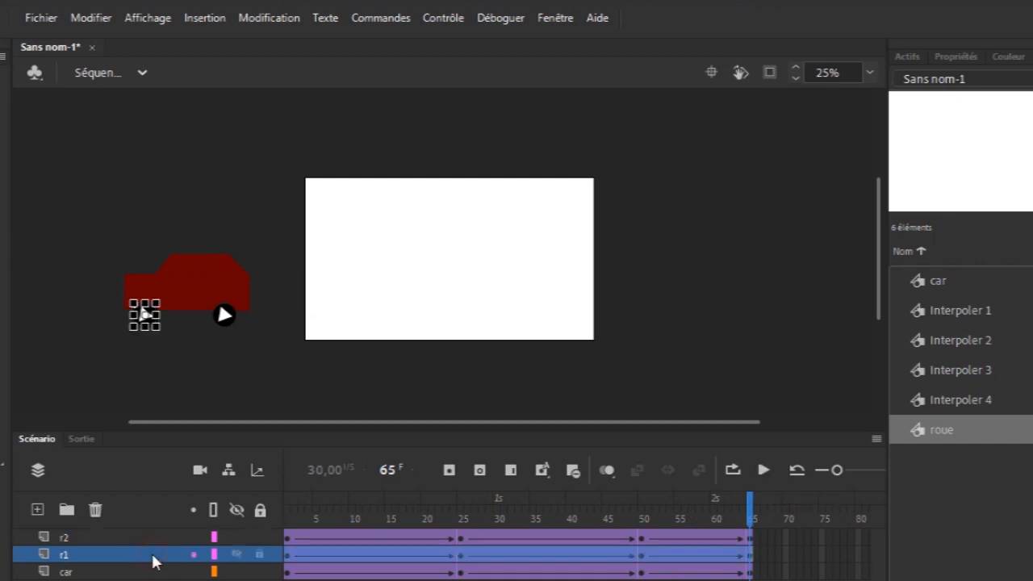
click(317, 561)
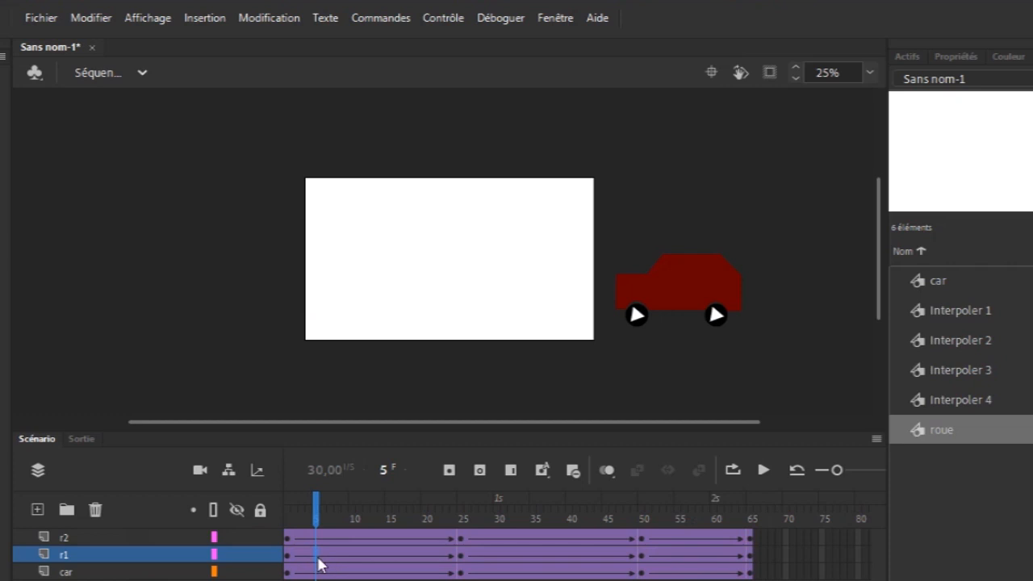
click(318, 541)
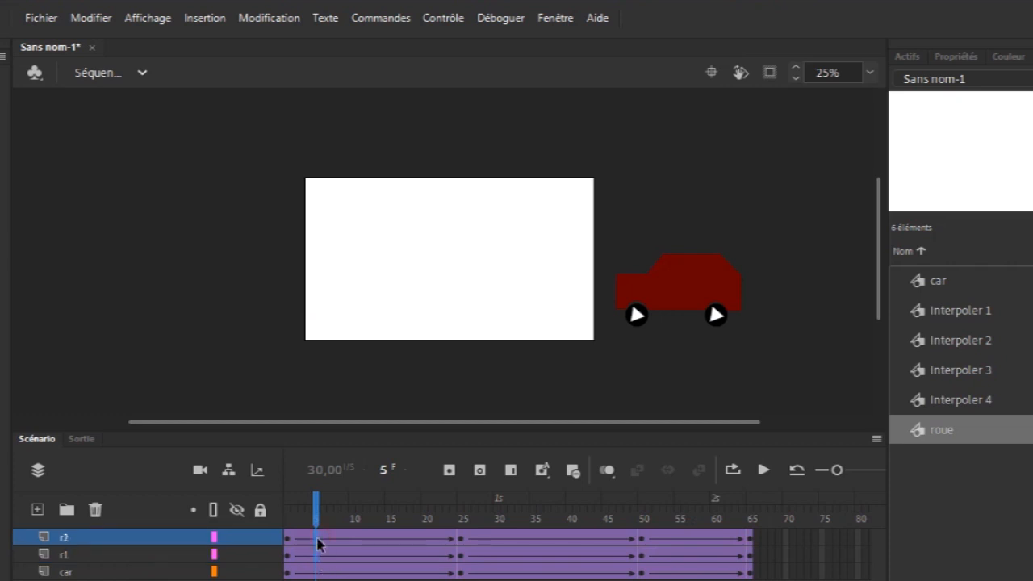
click(319, 555)
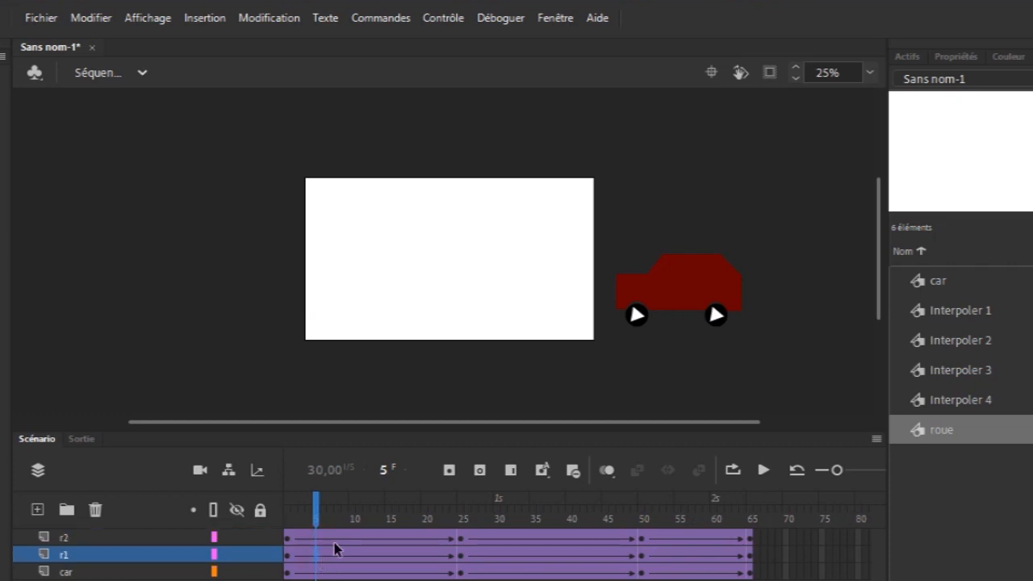
click(449, 471)
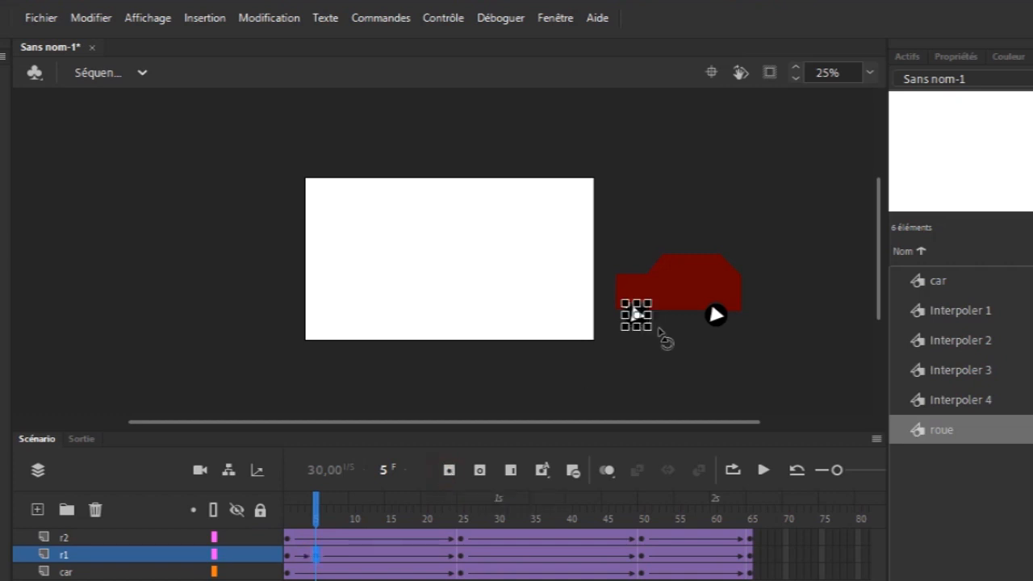
drag(658, 342, 672, 319)
- Insert keyframes at frames 10 and 16 on the r1 layer, rotating the front wheel further counterclockwise
click(353, 557)
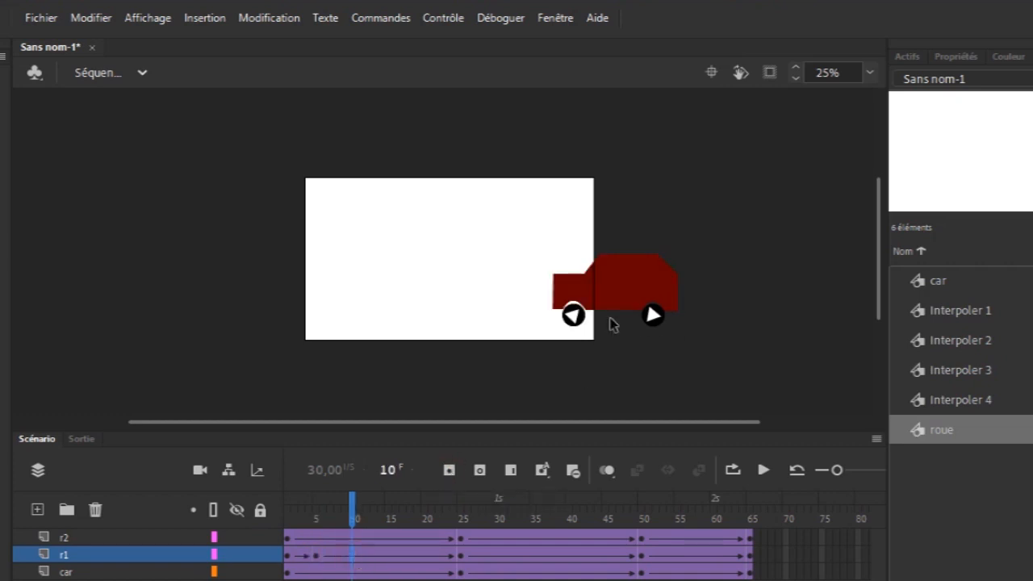
click(450, 471)
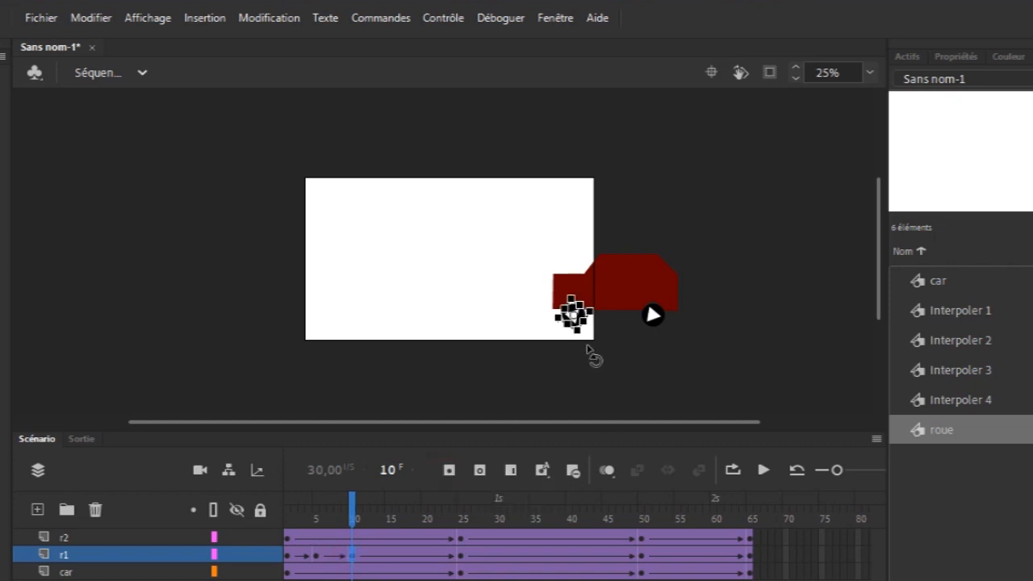
drag(600, 320, 582, 284)
click(393, 557)
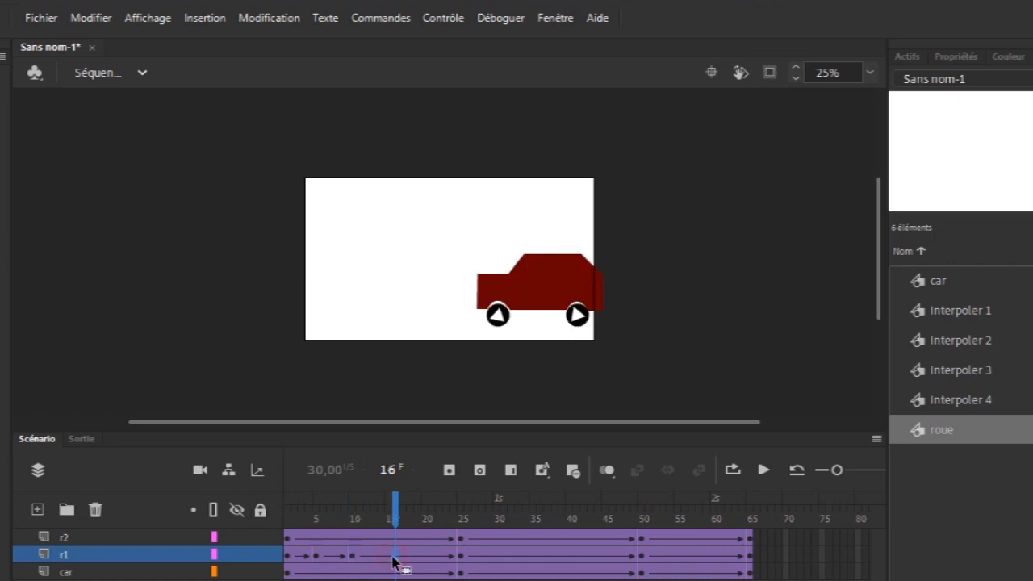
click(449, 472)
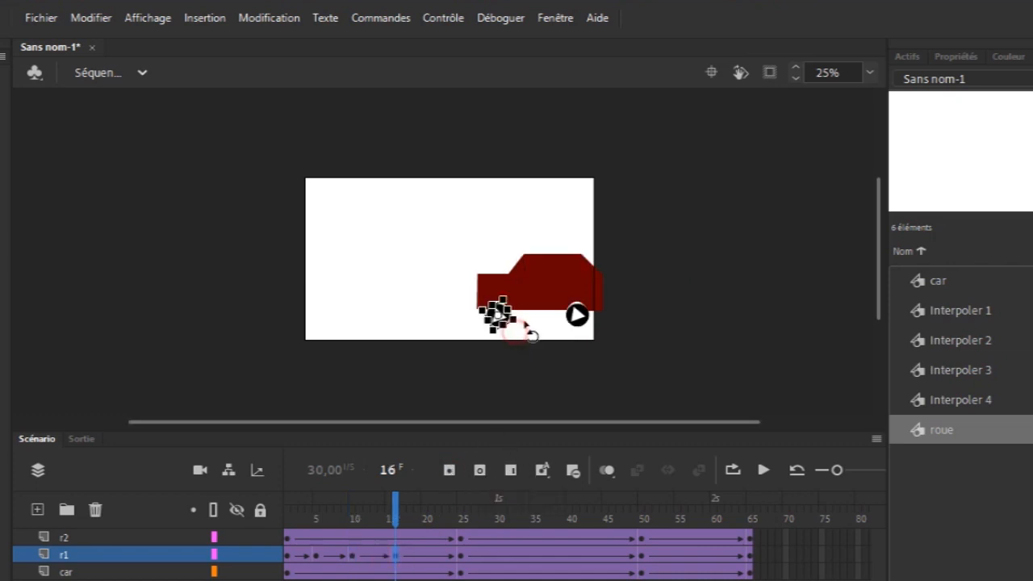
- Insert a keyframe at frame 20 on the r1 layer, rotate the front wheel counterclockwise and scrub to frame 25
click(432, 564)
click(426, 557)
click(450, 471)
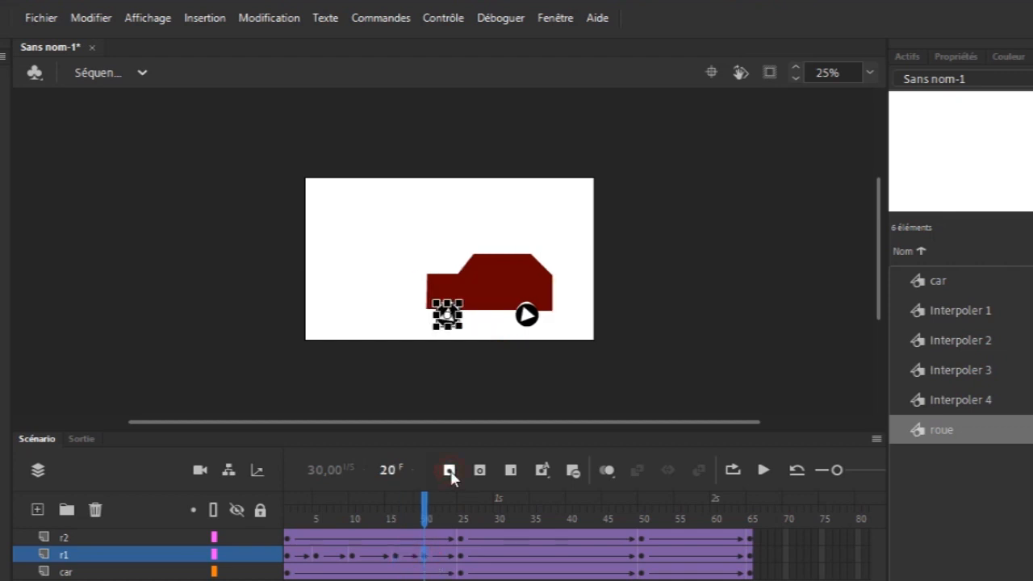
drag(469, 329, 474, 315)
drag(429, 503, 464, 516)
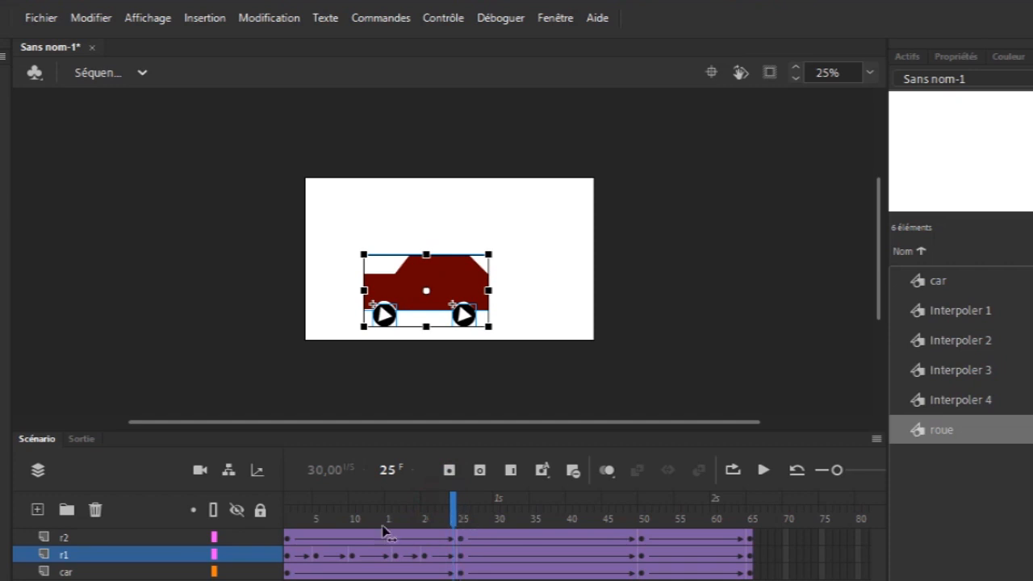
- Insert a keyframe at frame 5 on the r2 layer and rotate the rear wheel counterclockwise
click(331, 537)
click(315, 539)
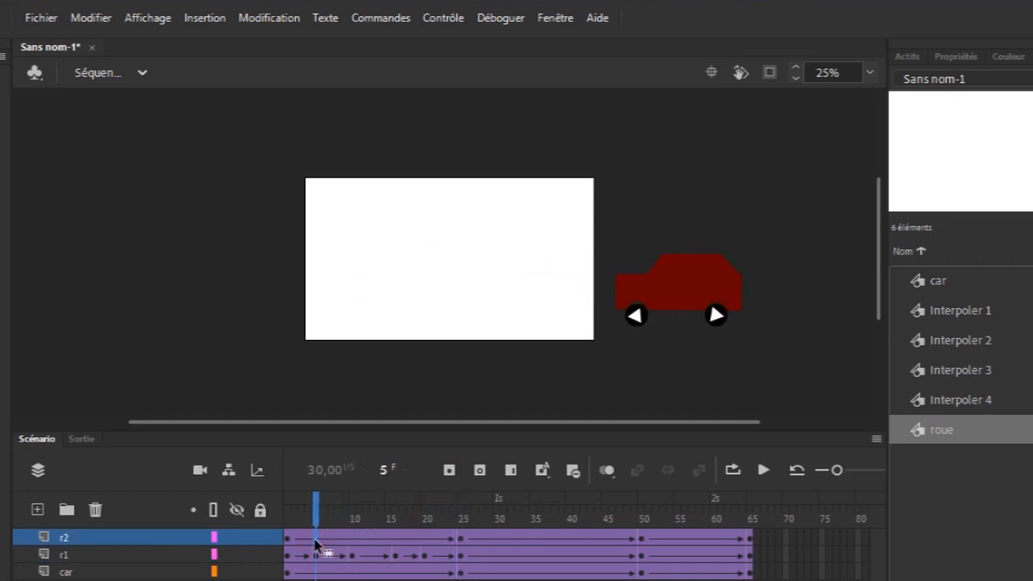
click(450, 471)
drag(744, 346, 761, 307)
- Insert a keyframe at frame 10 on the r2 layer and rotate the rear wheel further counterclockwise
click(354, 545)
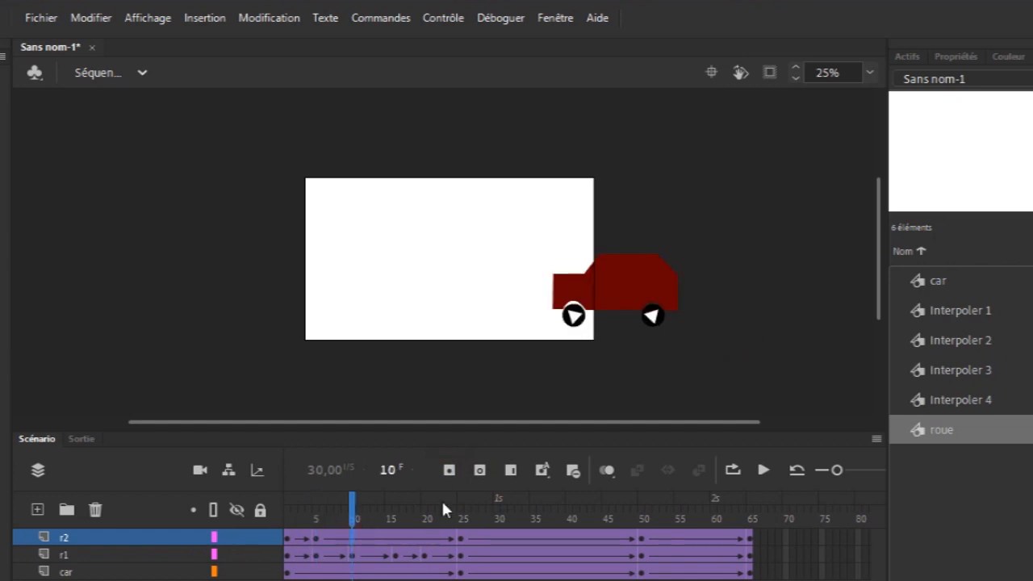
click(449, 473)
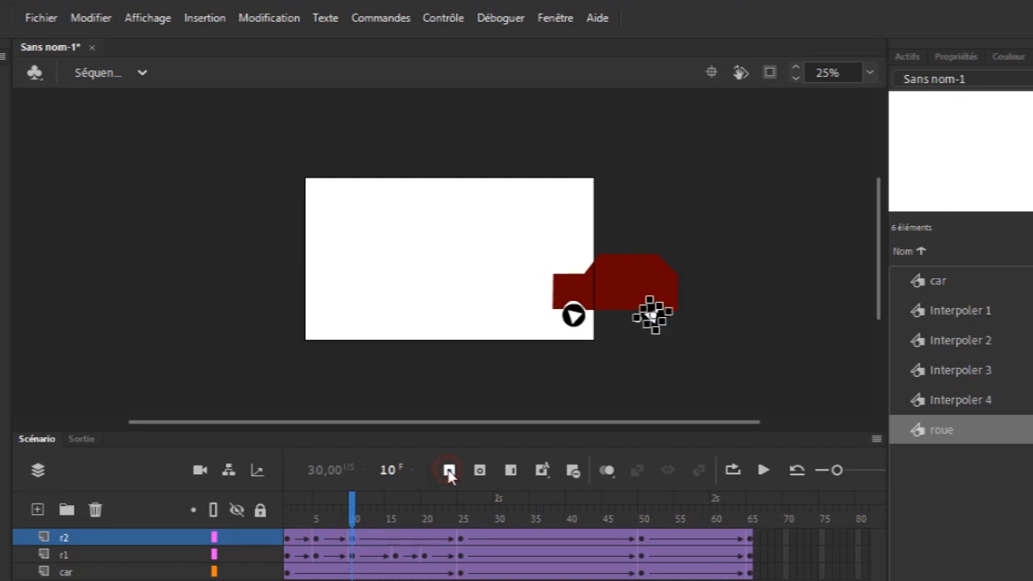
click(705, 334)
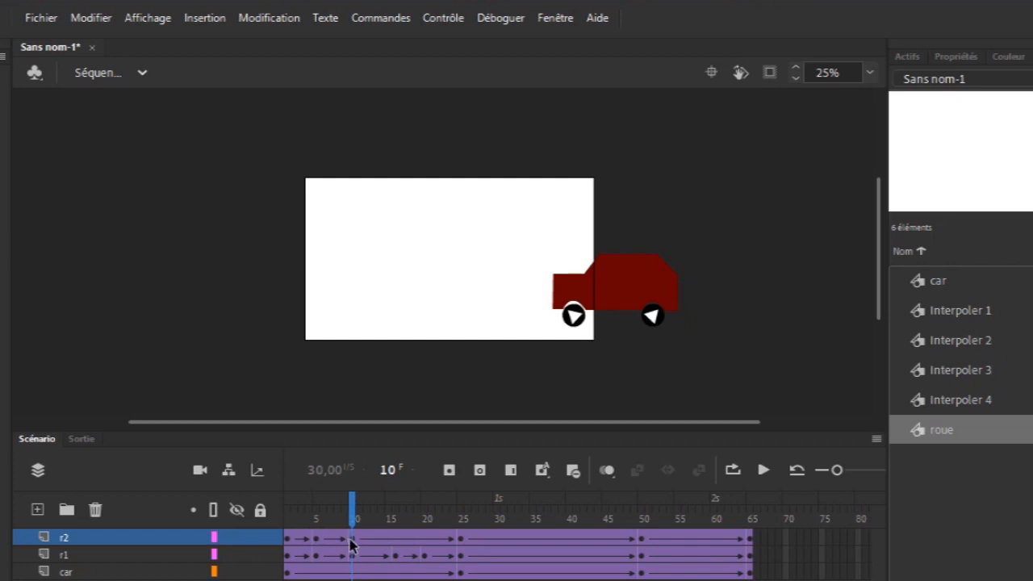
click(653, 314)
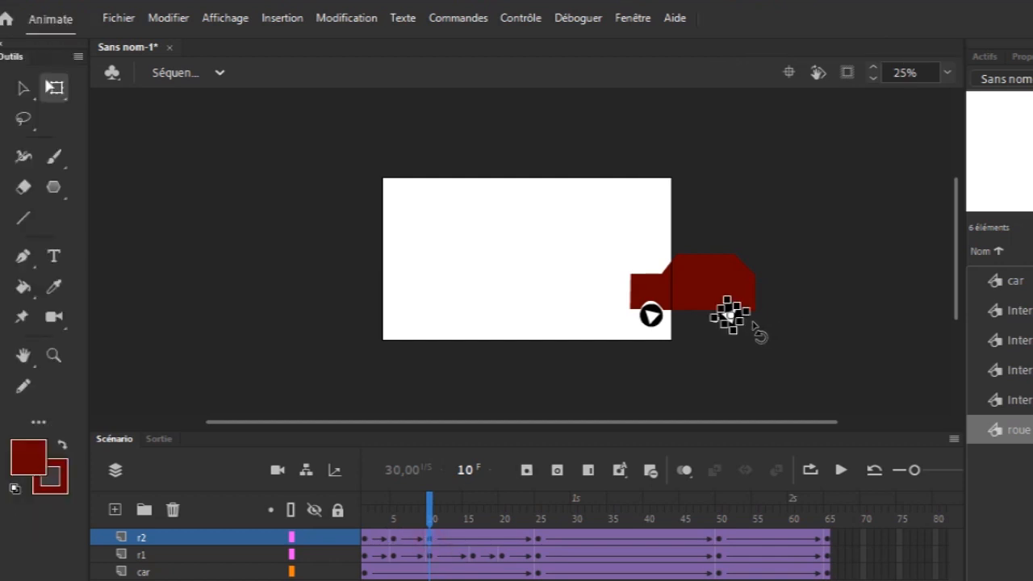
drag(752, 322, 705, 270)
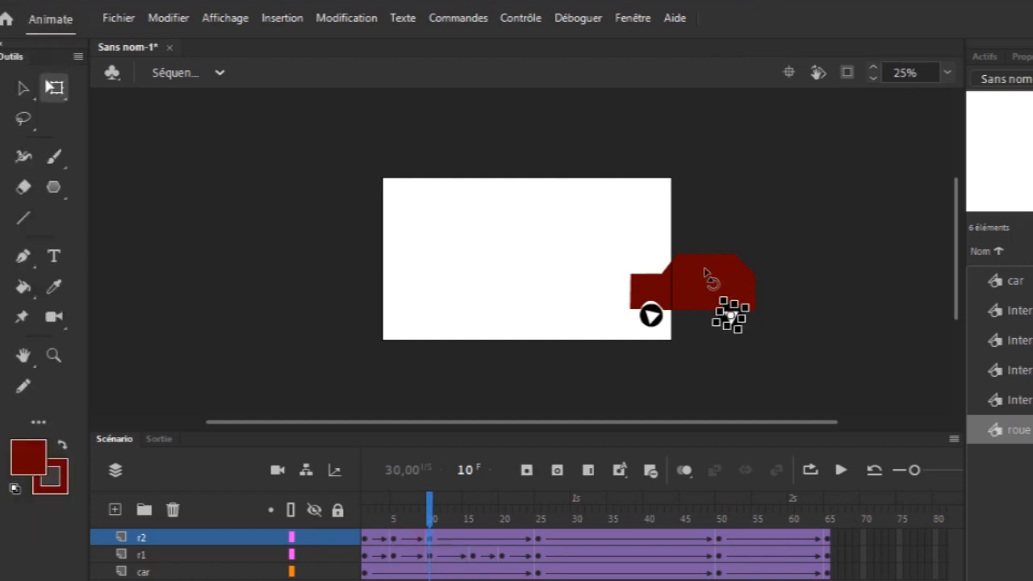
- Insert keyframes at frames 15 and 20 on the r2 layer, rotating the rear wheel counterclockwise at each one
click(470, 541)
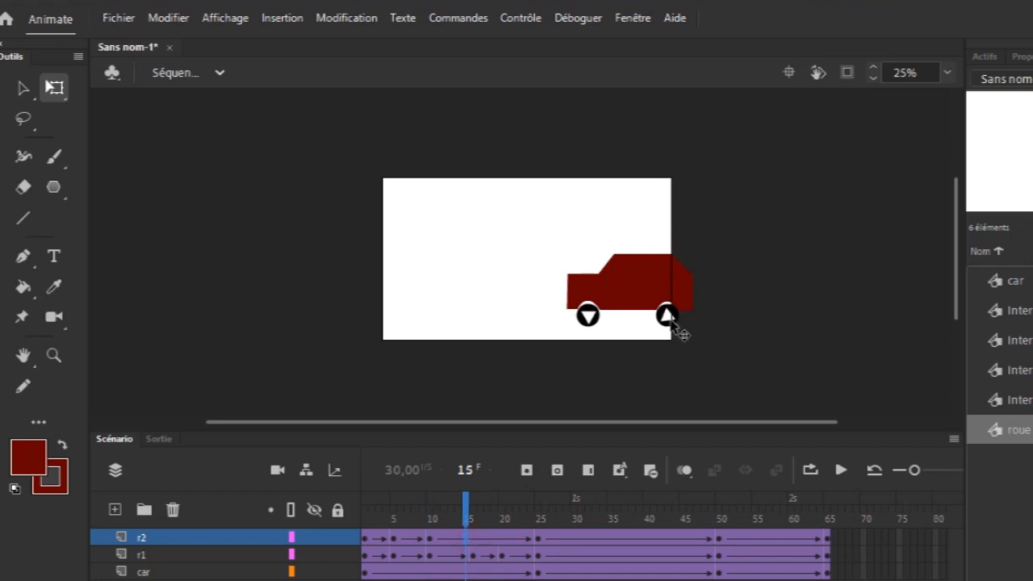
click(526, 470)
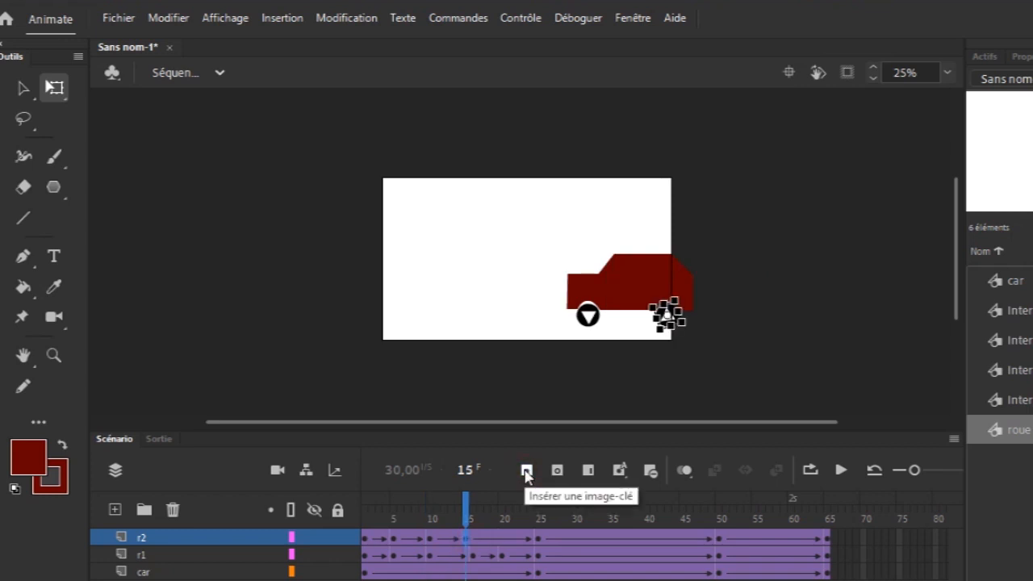
drag(699, 318, 658, 279)
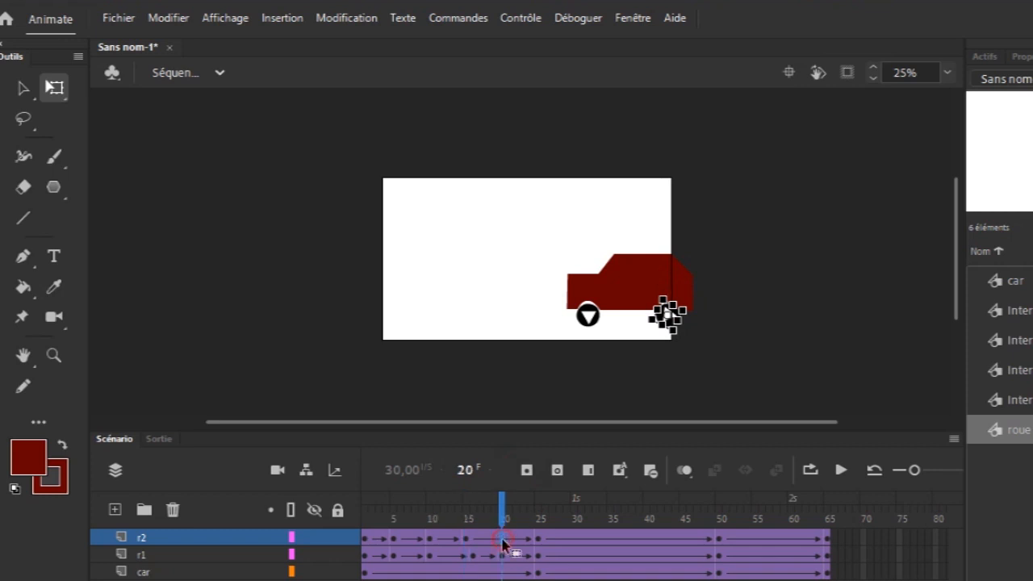
click(502, 541)
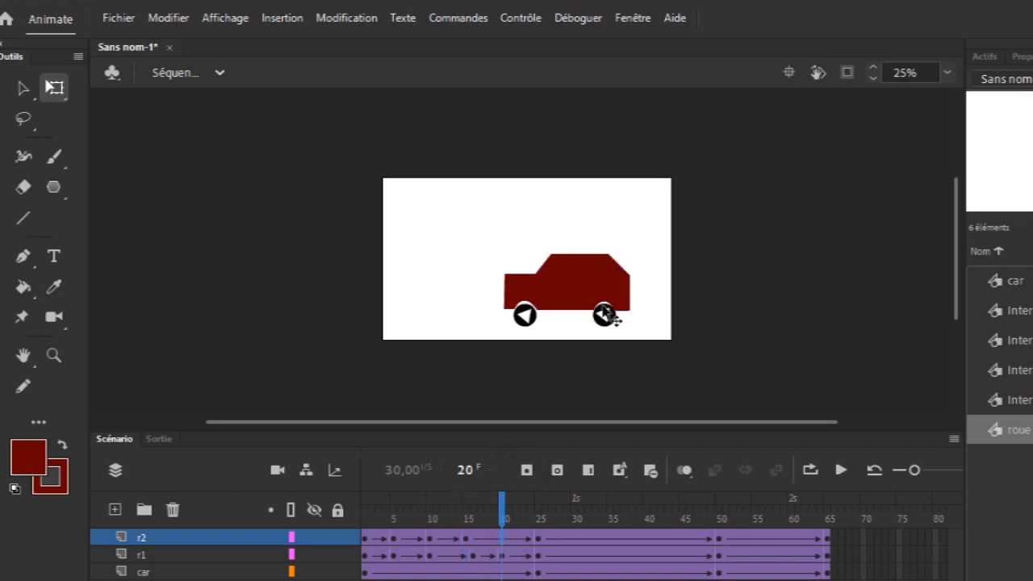
click(526, 471)
drag(637, 322, 582, 269)
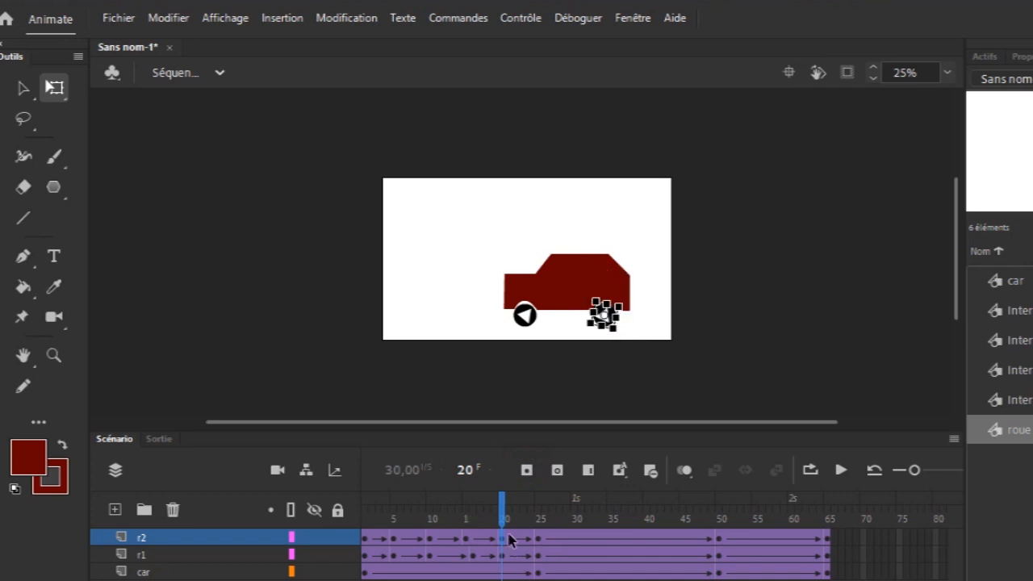
- Insert keyframes at frame 55 on the r2 and r1 layers and rotate both wheels counterclockwise
drag(504, 519, 759, 521)
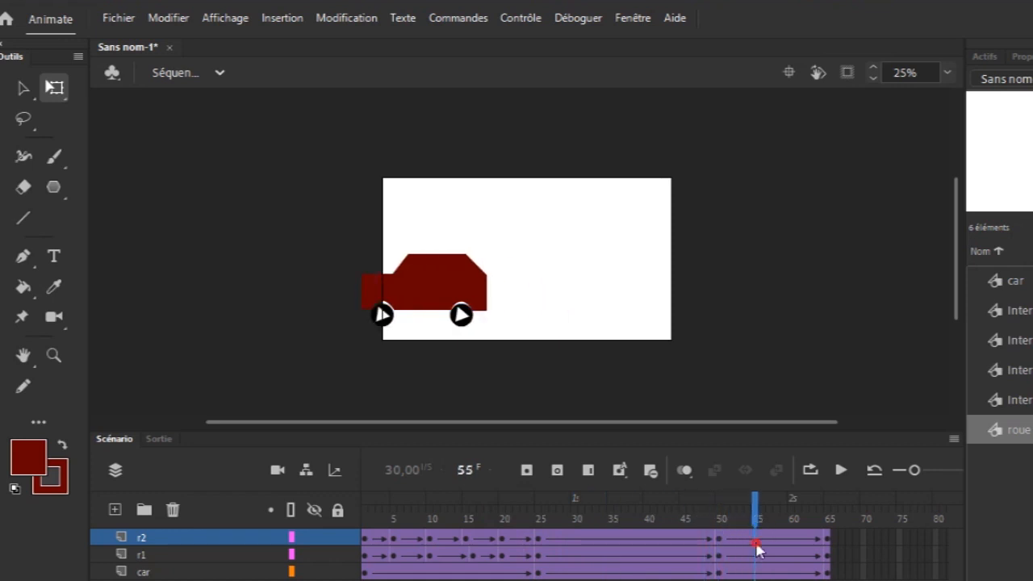
click(526, 470)
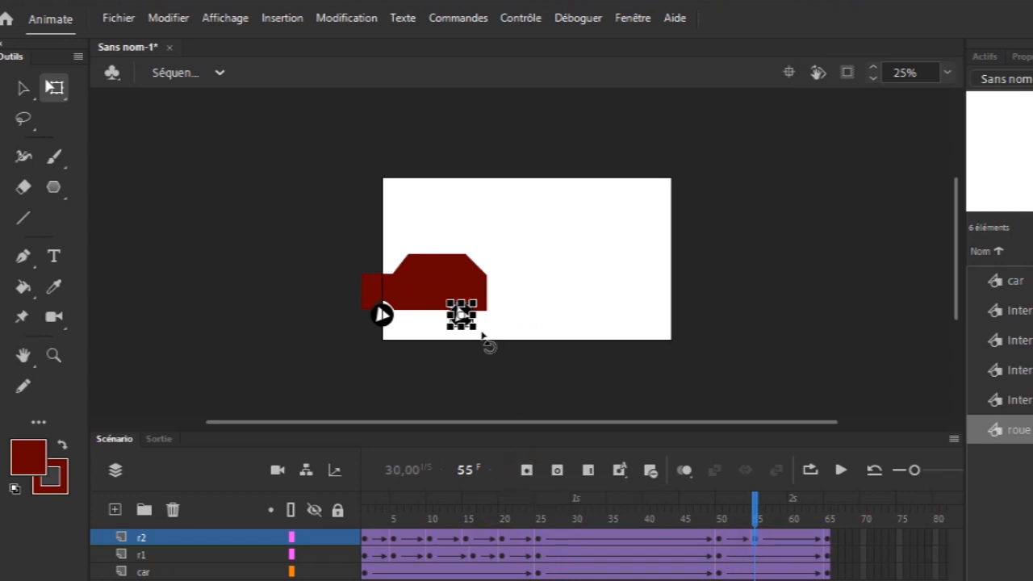
drag(481, 278, 456, 257)
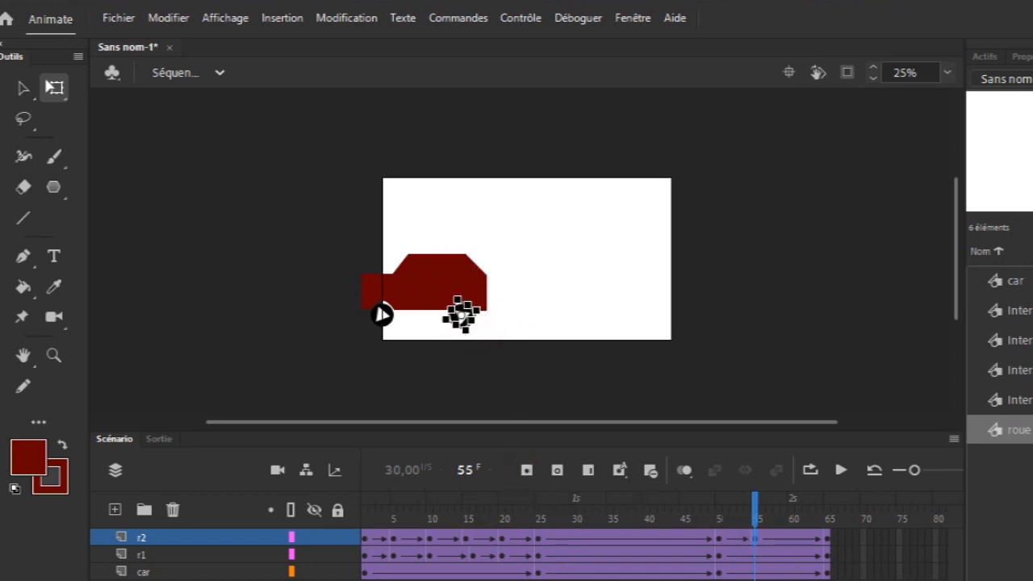
click(758, 557)
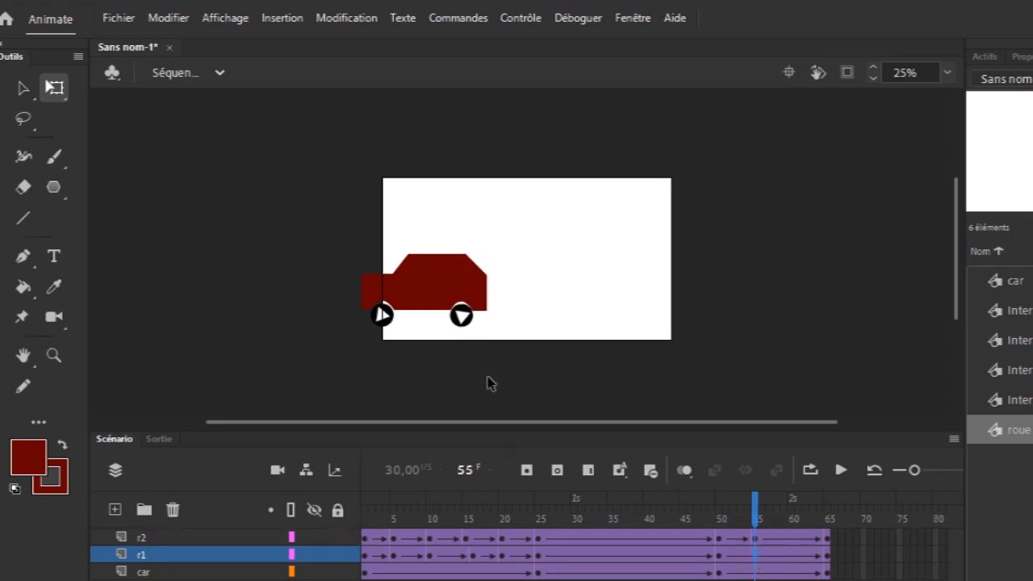
click(383, 315)
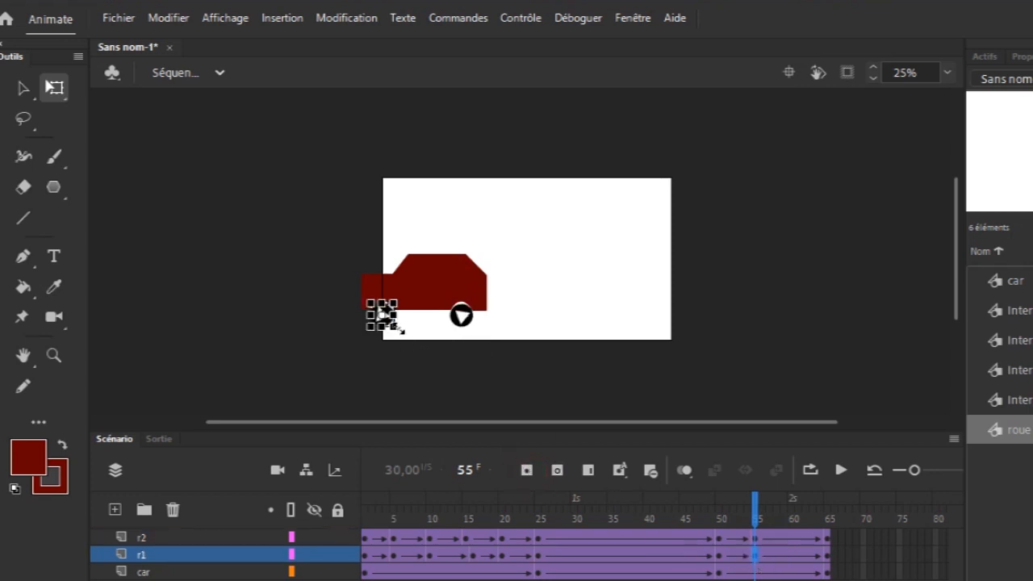
drag(408, 346, 417, 275)
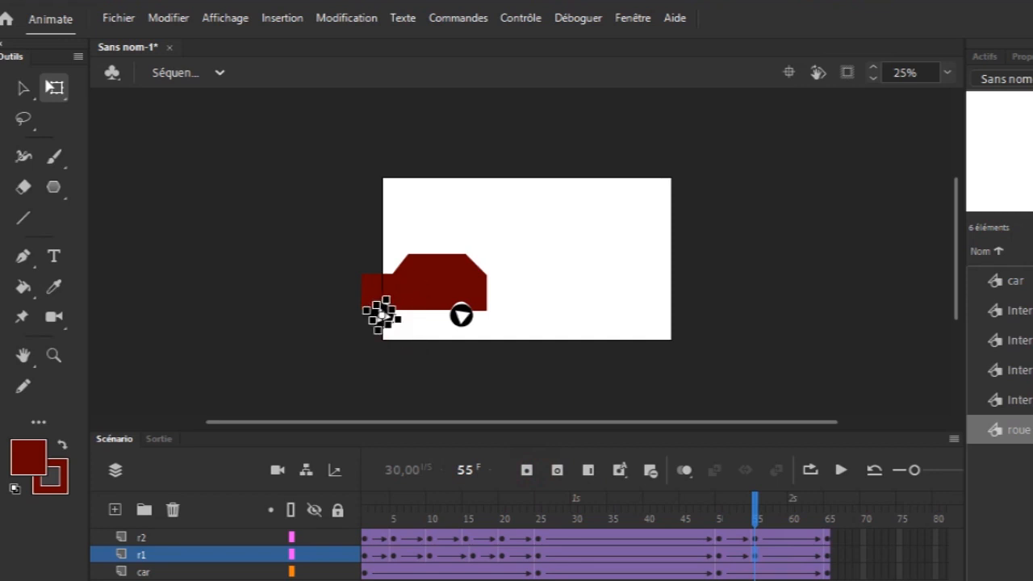
- Insert a keyframe at frame 60 on the r2 layer and rotate the rear wheel counterclockwise
click(792, 538)
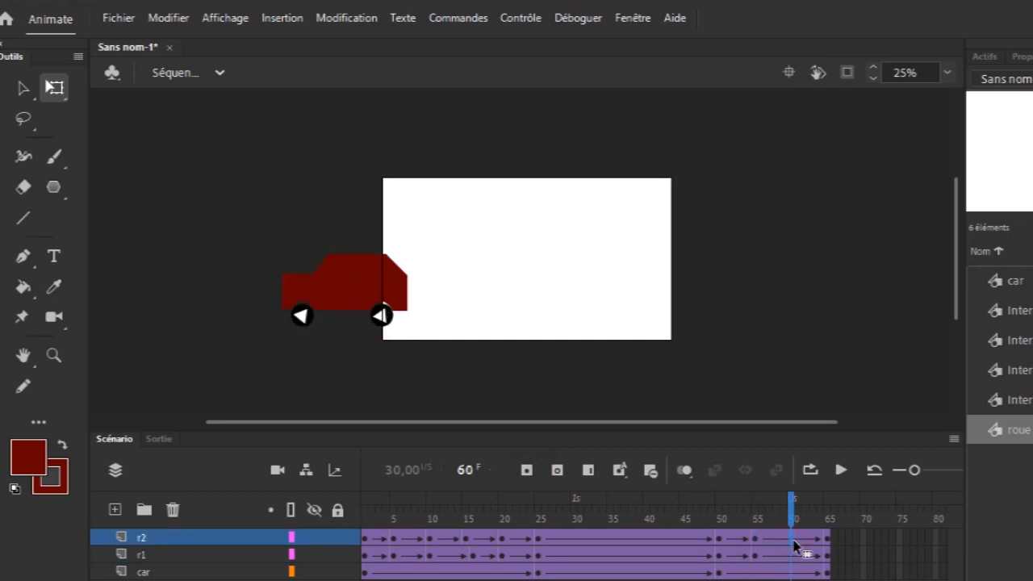
click(529, 474)
drag(406, 348, 425, 249)
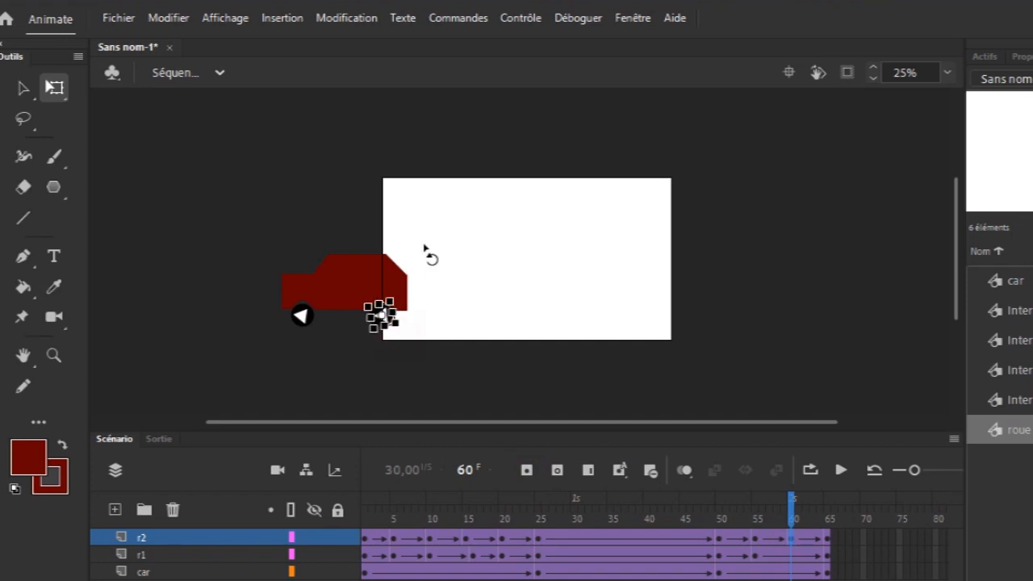
- Insert a keyframe at frame 60 on the r1 layer and rotate the front wheel
click(792, 556)
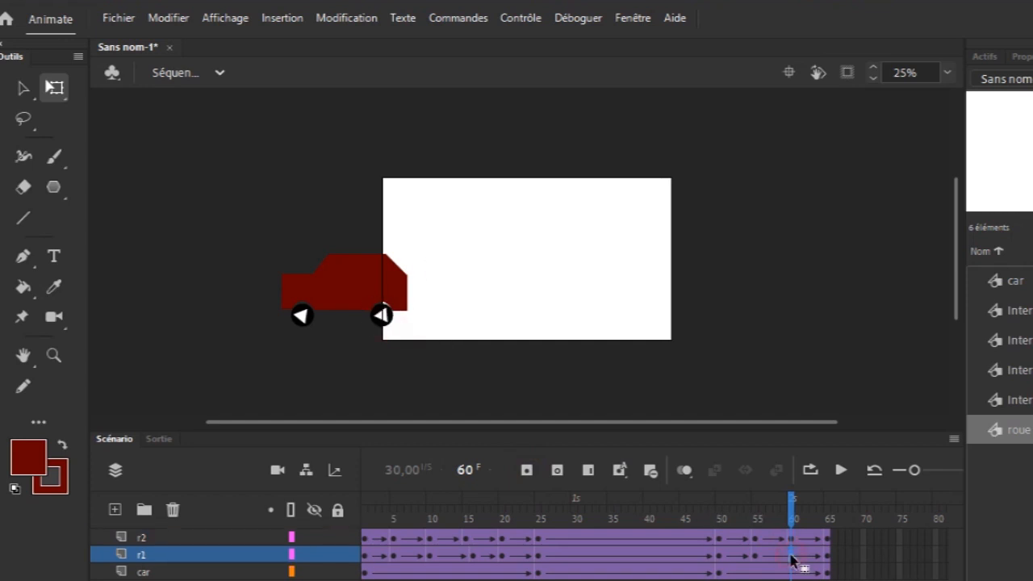
click(526, 470)
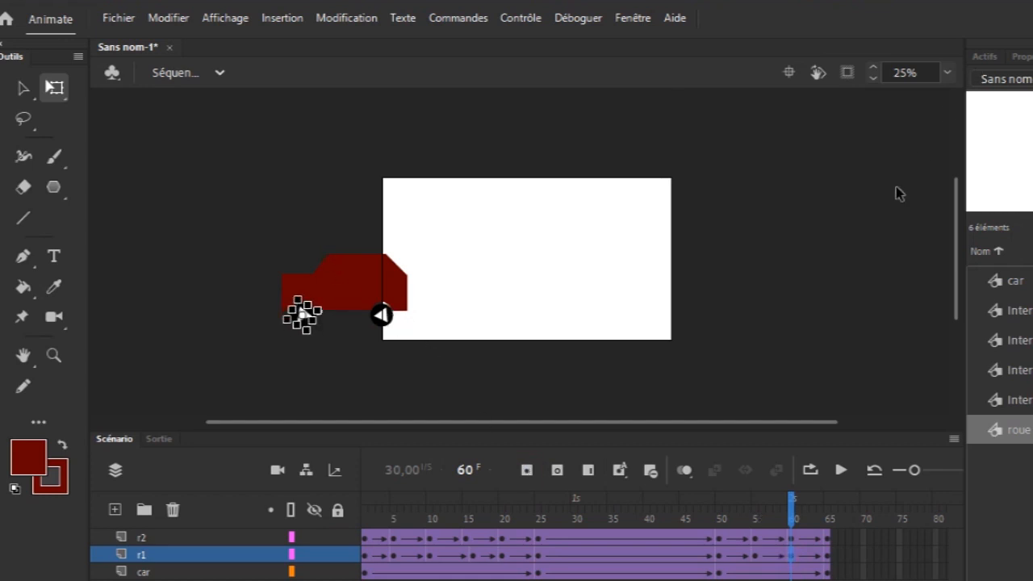
- Fit the whole stage in the window and play the car animation from frame 1
click(947, 72)
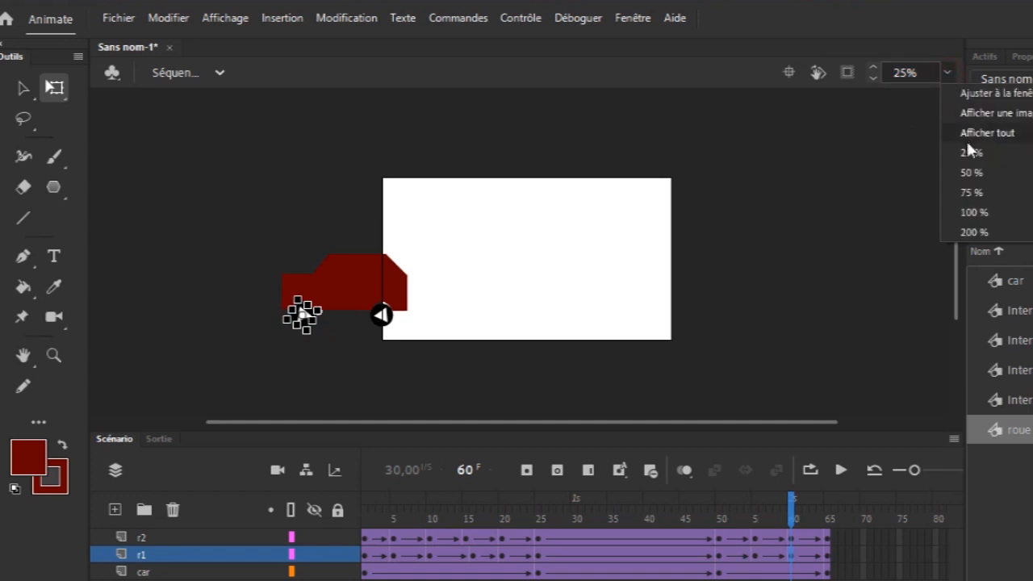
click(971, 172)
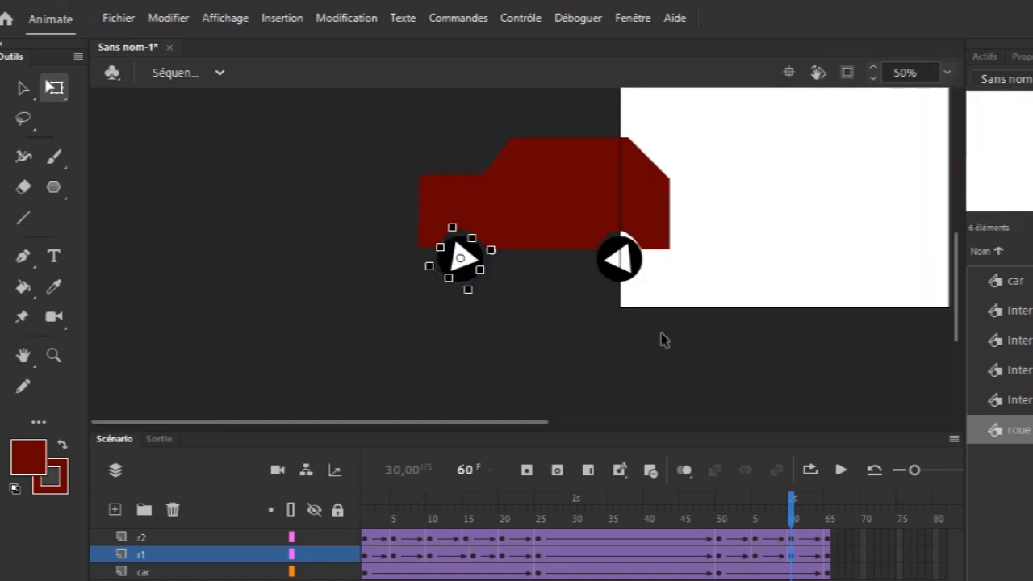
key(w)
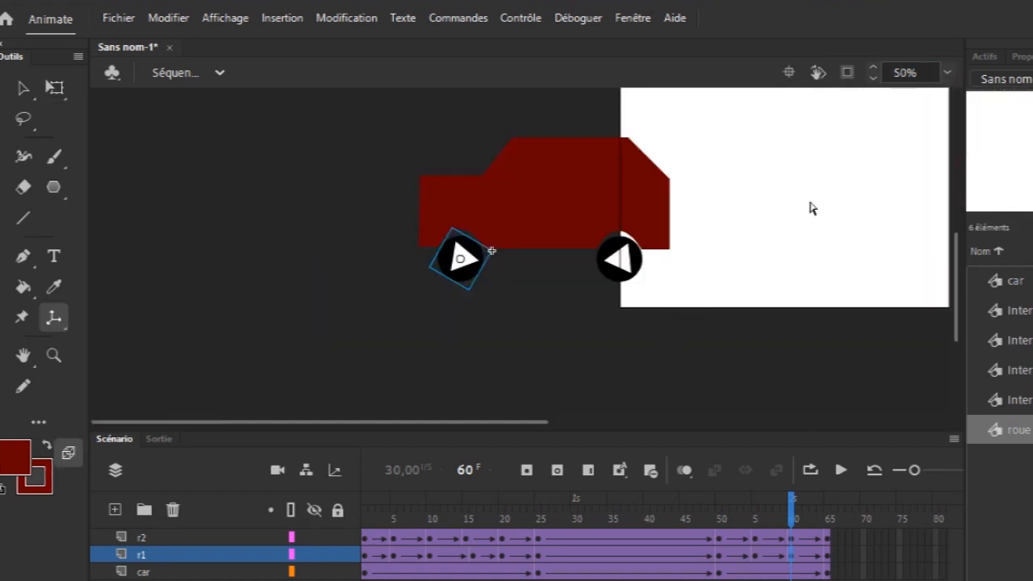
click(23, 355)
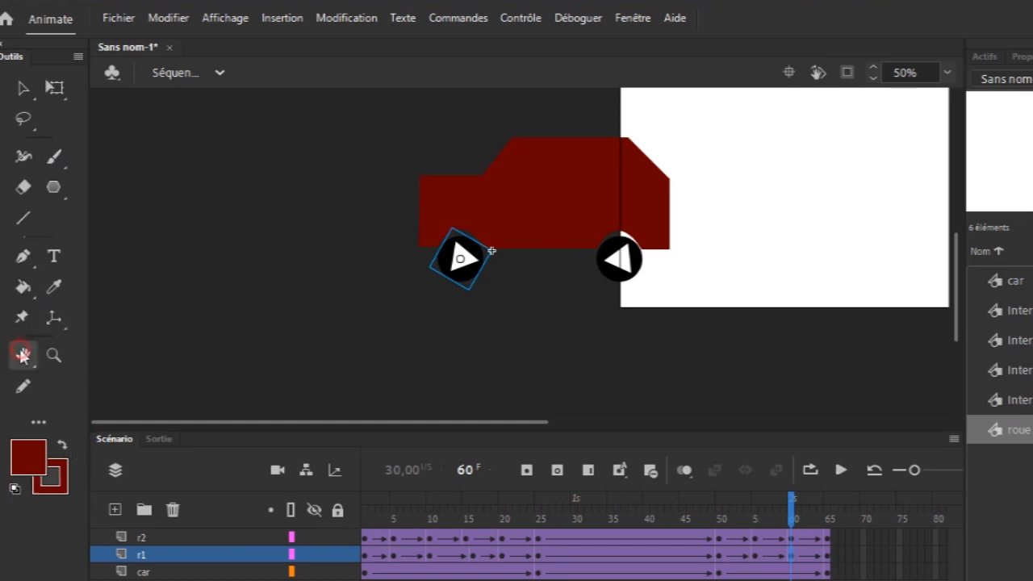
drag(838, 138, 509, 256)
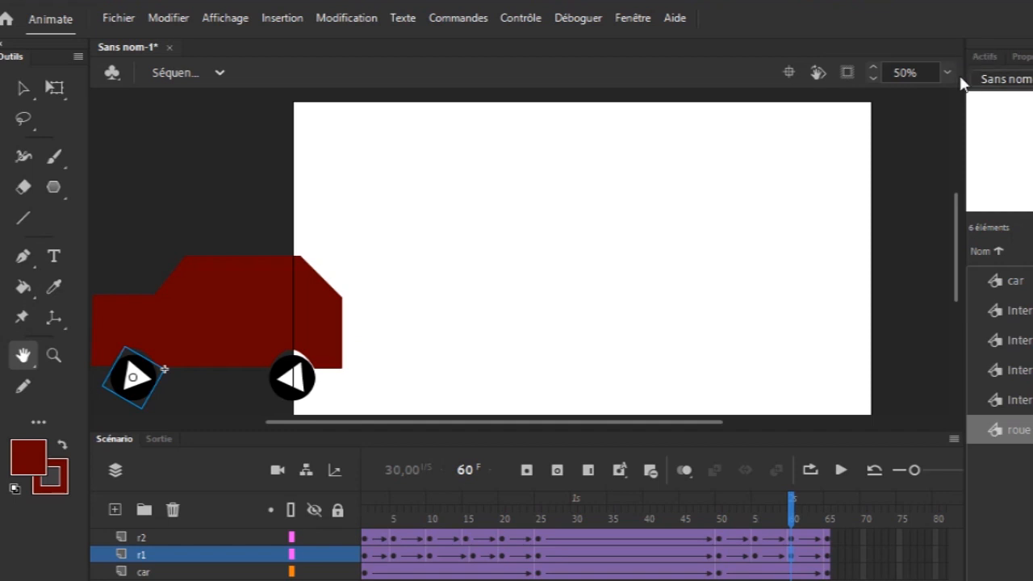
click(947, 71)
click(968, 93)
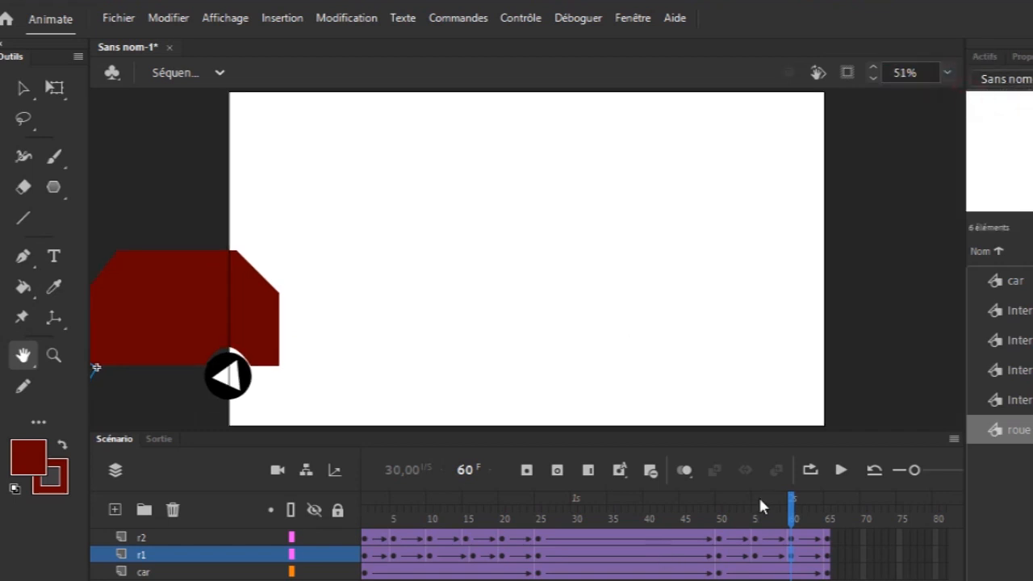
drag(754, 511, 249, 531)
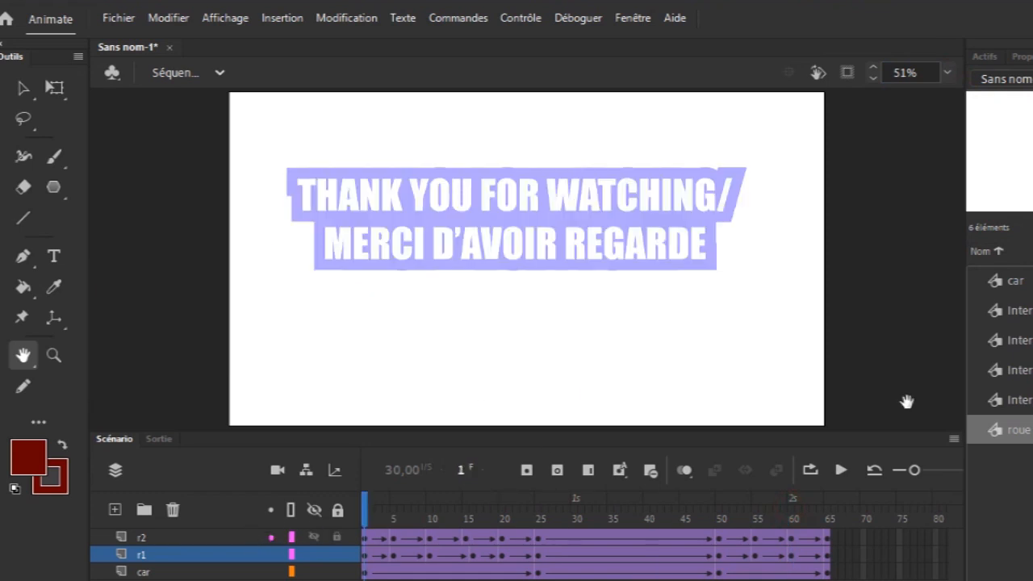
click(842, 472)
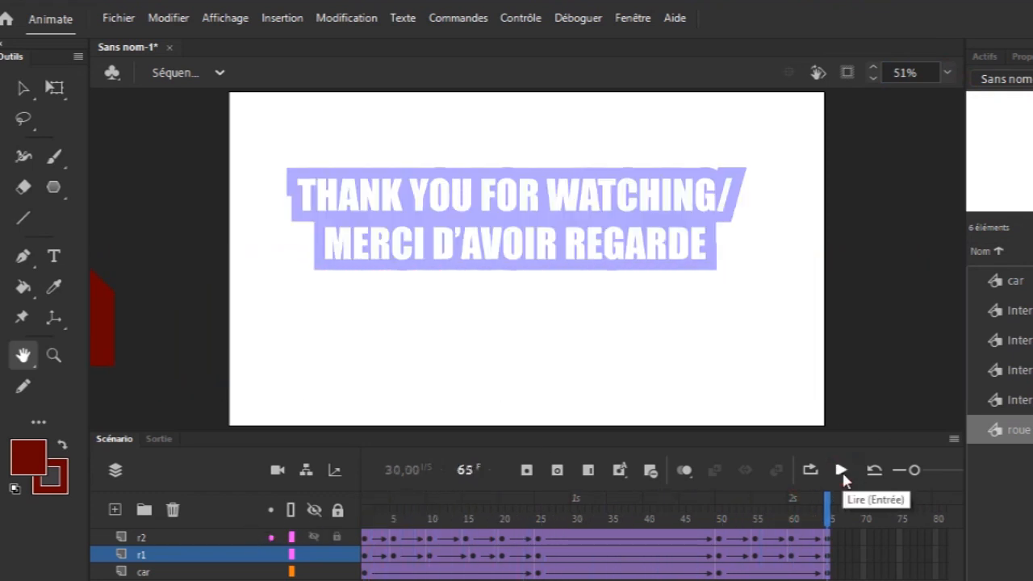
- Test the movie and reposition its preview window so that the moving car and its turning wheels can be watched
key(ctrl+Return)
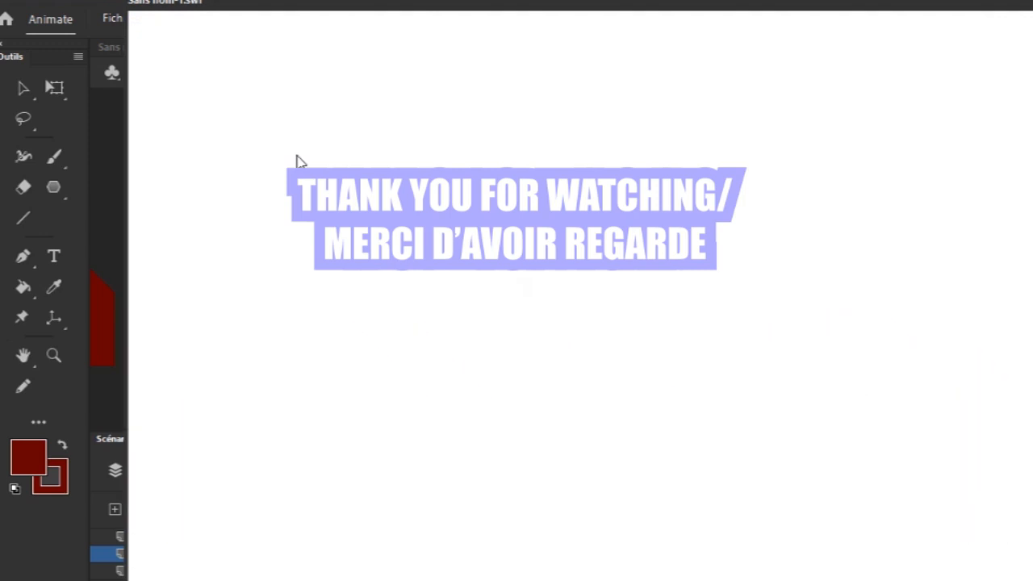
drag(200, 35, 427, 166)
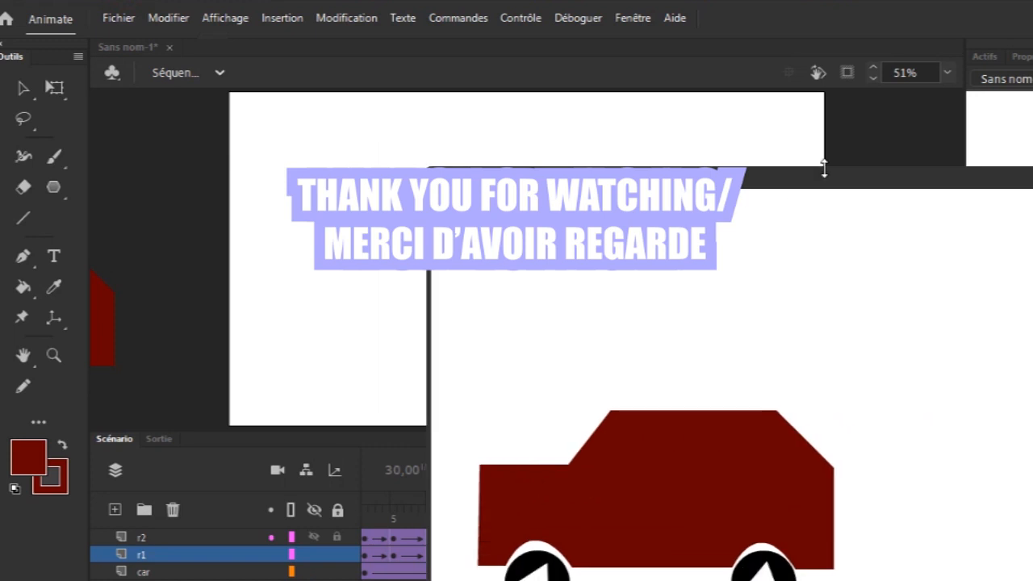
drag(866, 178, 832, 81)
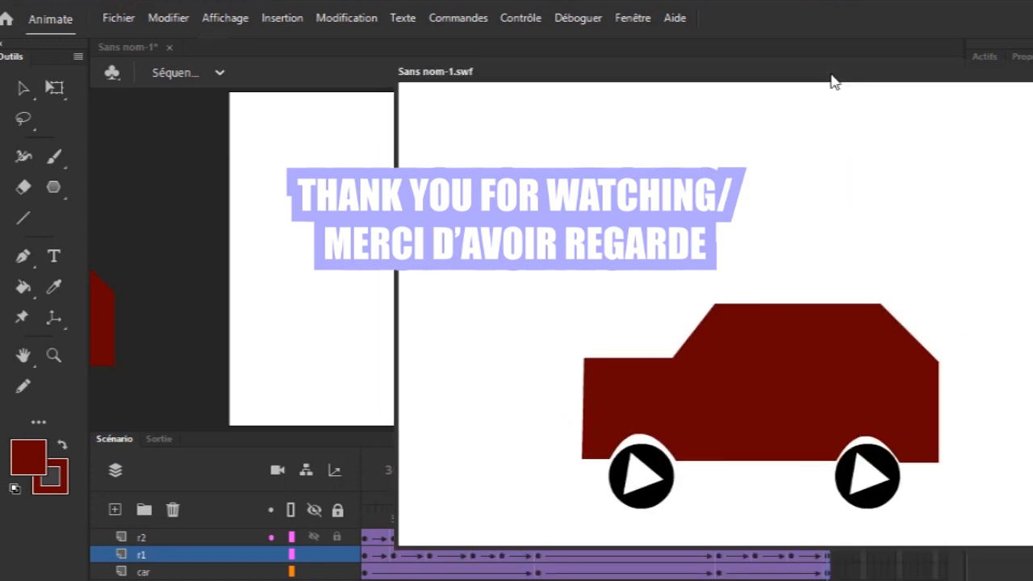